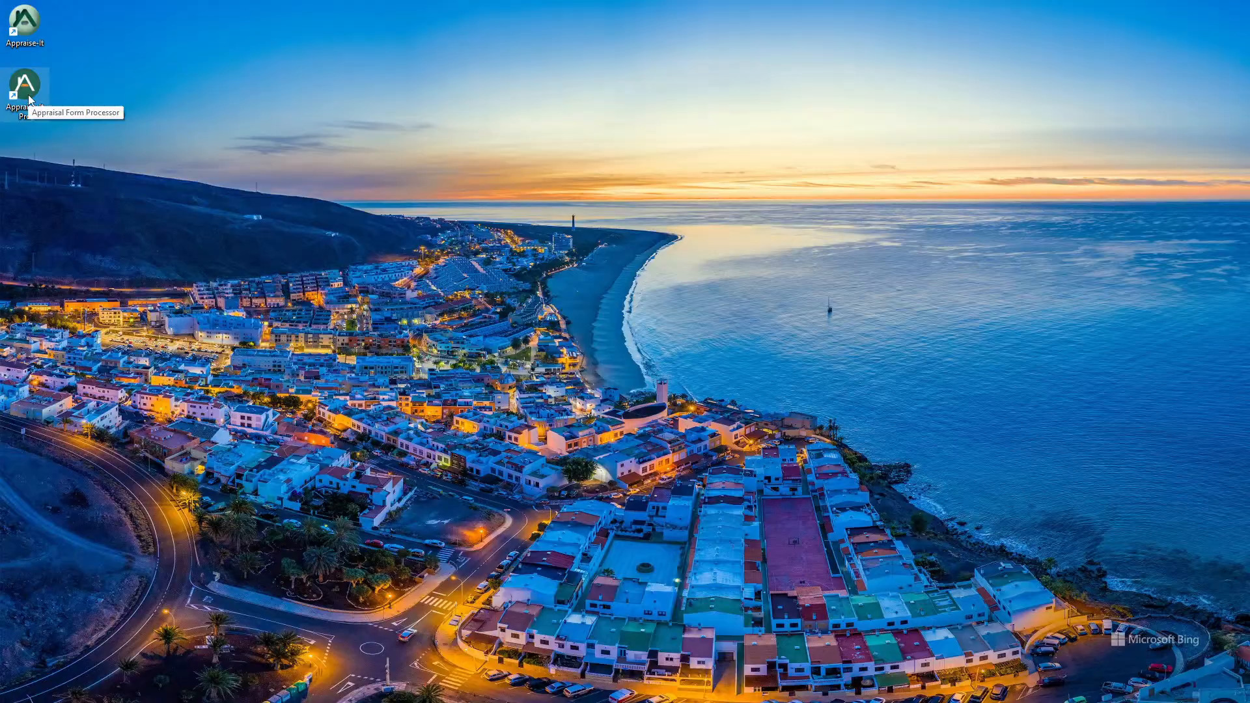
Start Appraise-It Pro without recovering the last autosave and create a new UAD Uniform Residential Appraisal Report (FNMA 1004)
{"action": "double_click", "coordinate": [29, 97]}
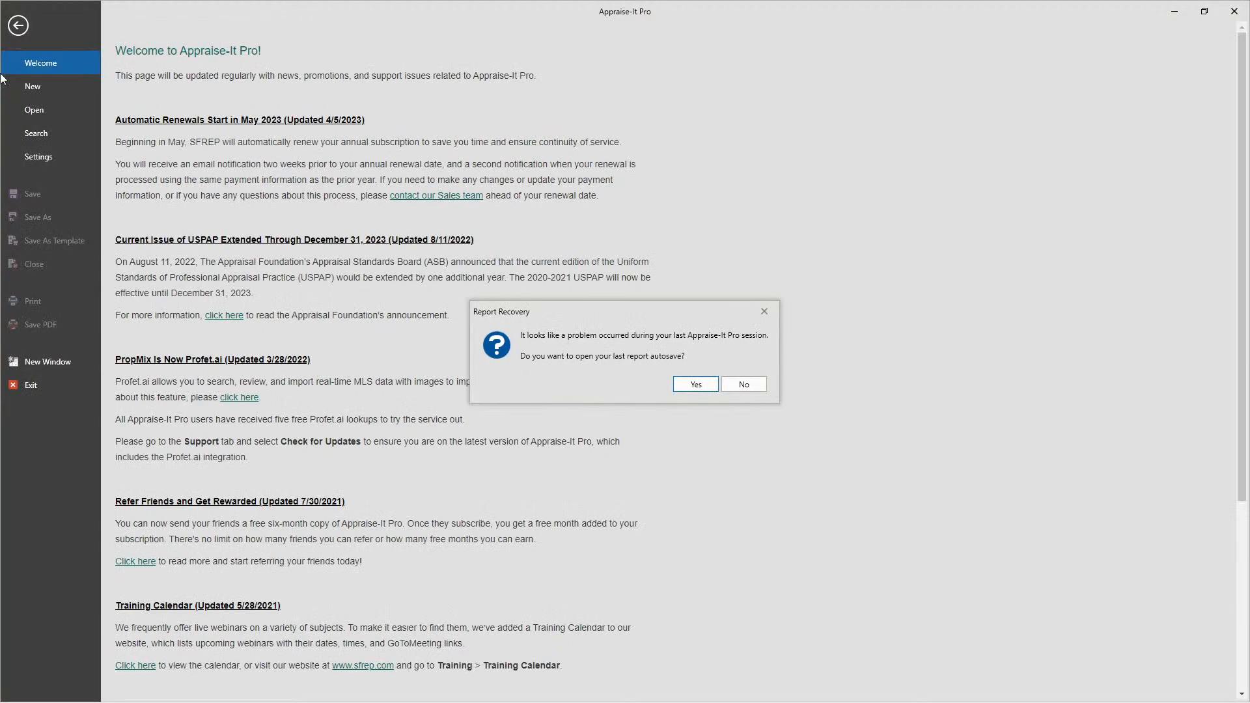
{"action": "left_click", "coordinate": [739, 384]}
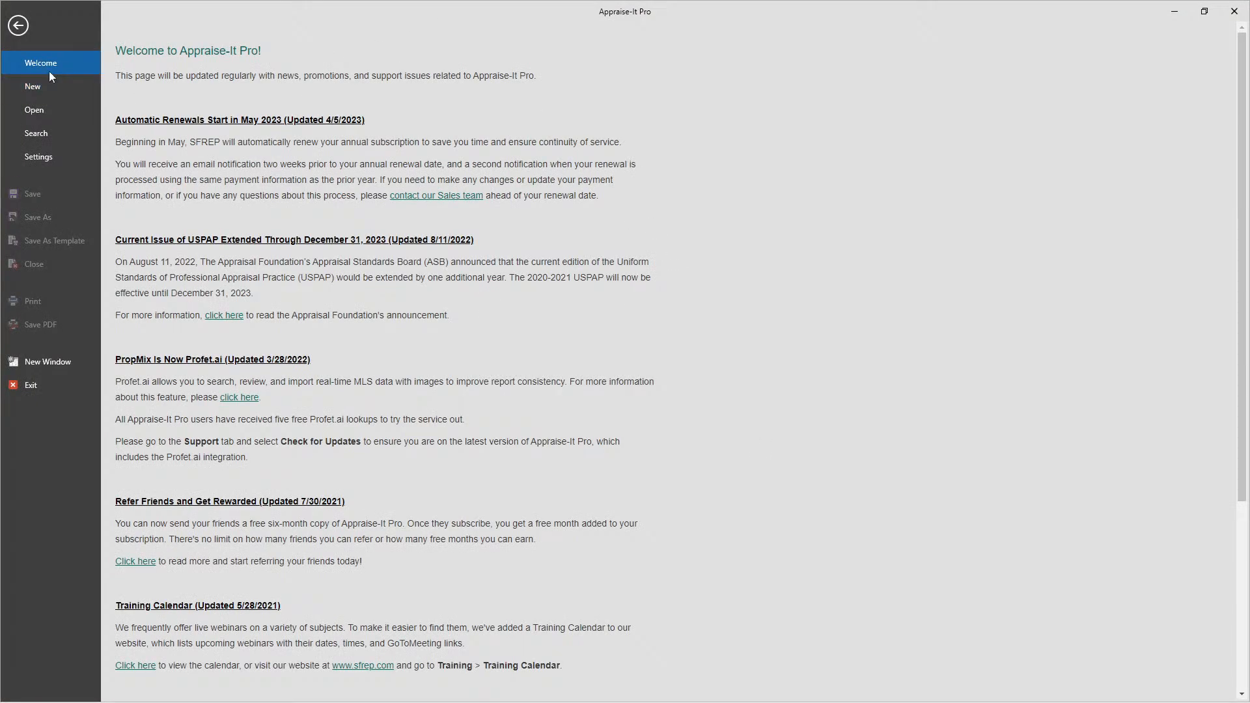
{"action": "left_click", "coordinate": [43, 86]}
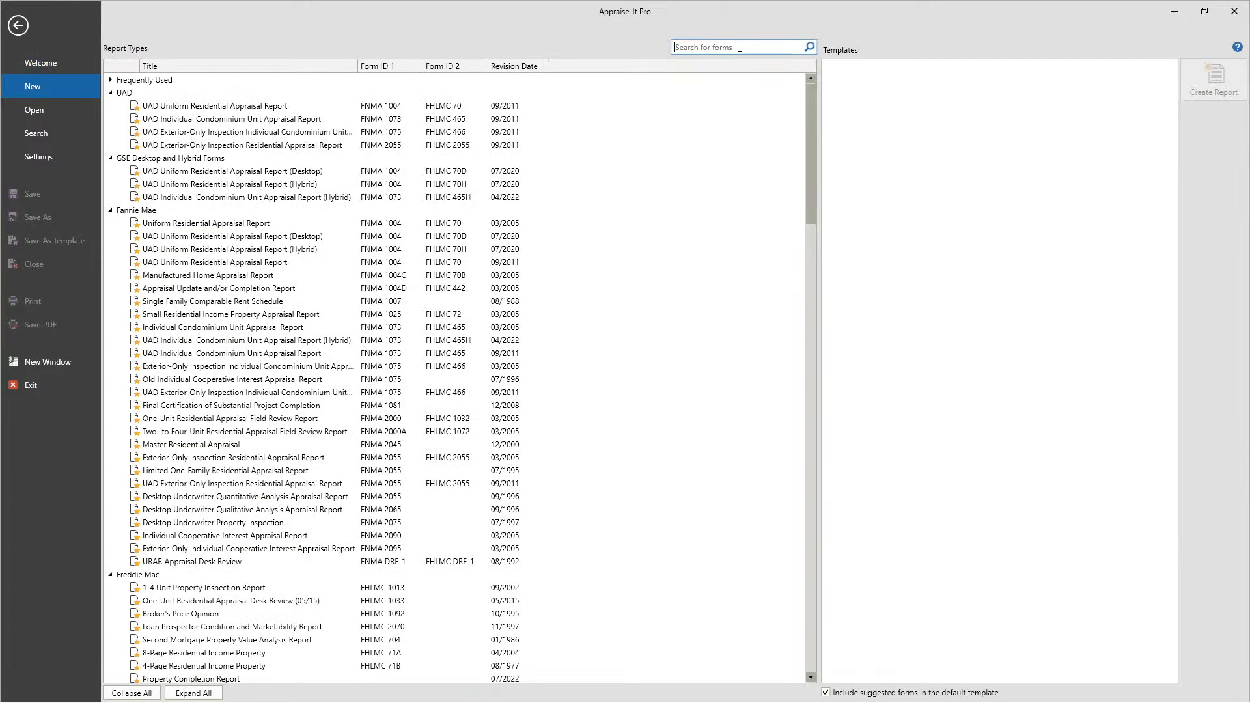
{"action": "left_click", "coordinate": [226, 109]}
{"action": "left_click", "coordinate": [224, 106]}
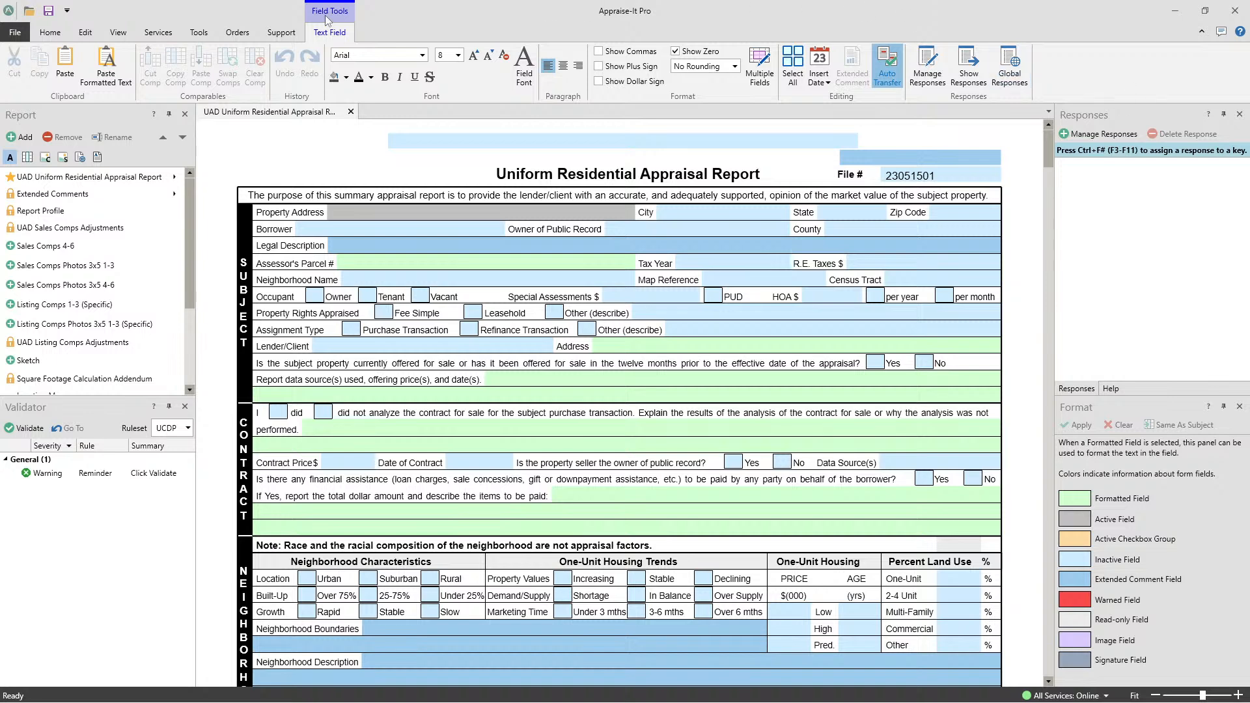
Launch Sketch-It from the appraisal report and maximize its window
{"action": "left_click", "coordinate": [199, 32]}
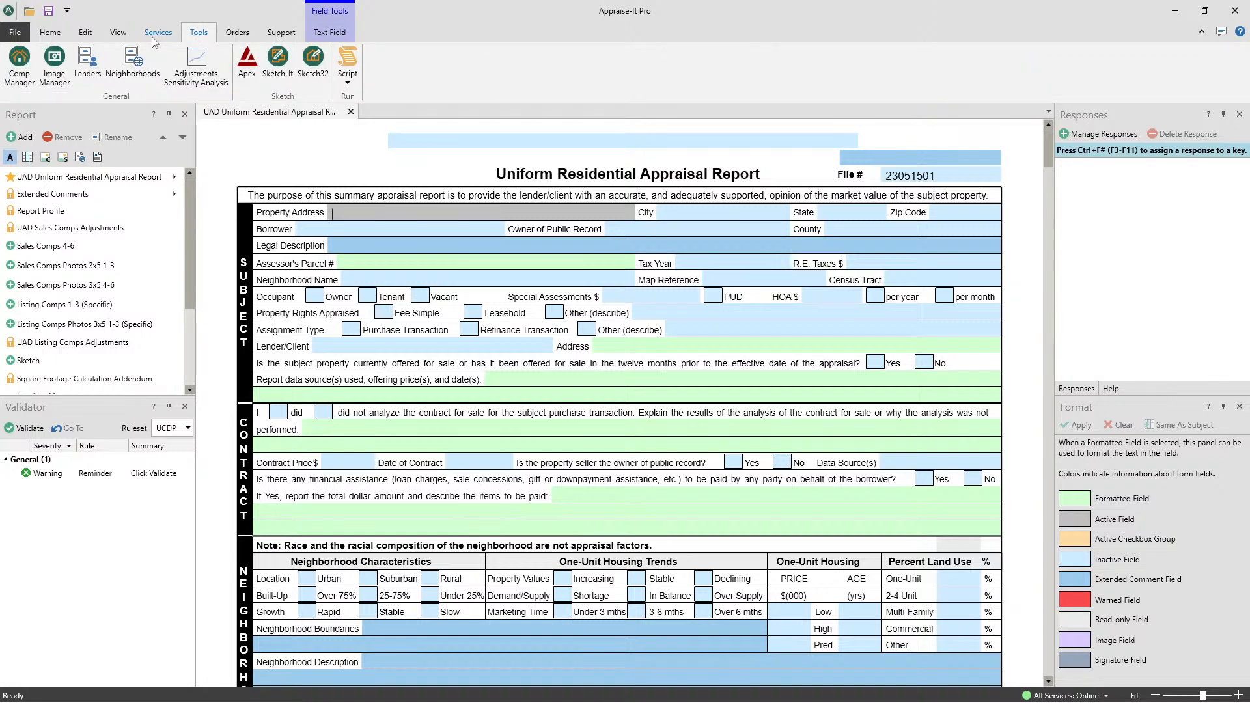
{"action": "left_click", "coordinate": [154, 36]}
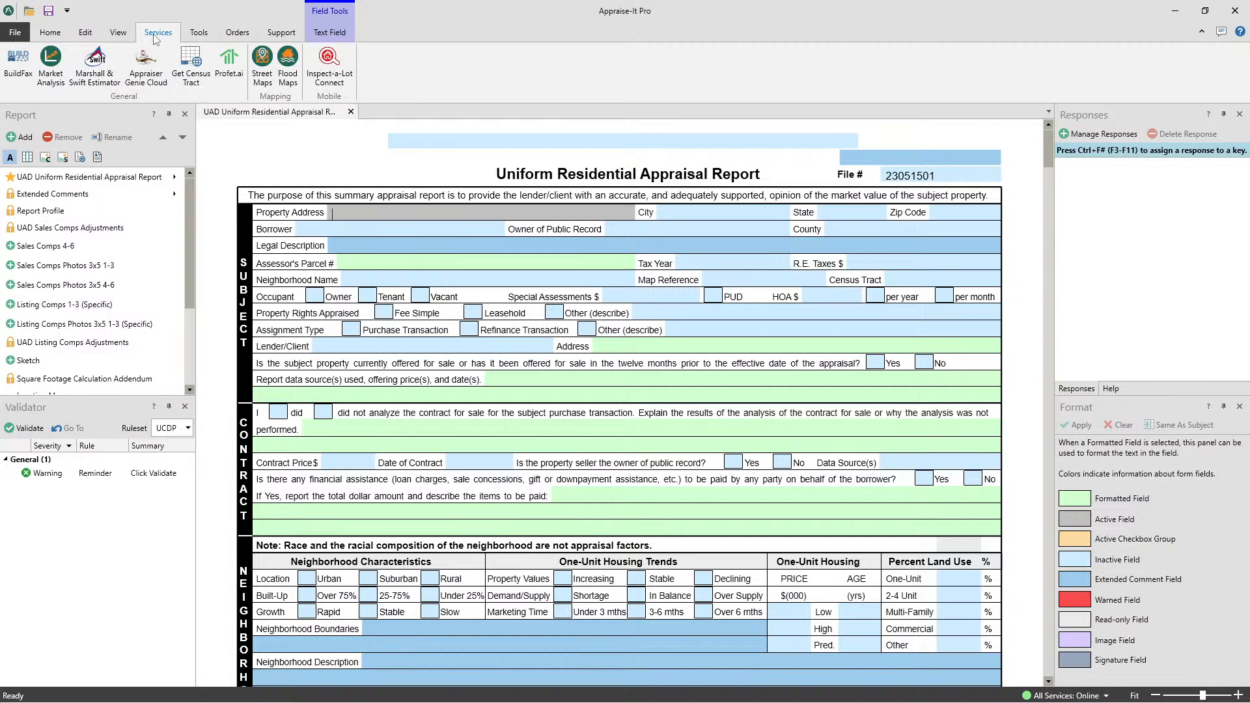
{"action": "left_click", "coordinate": [204, 36]}
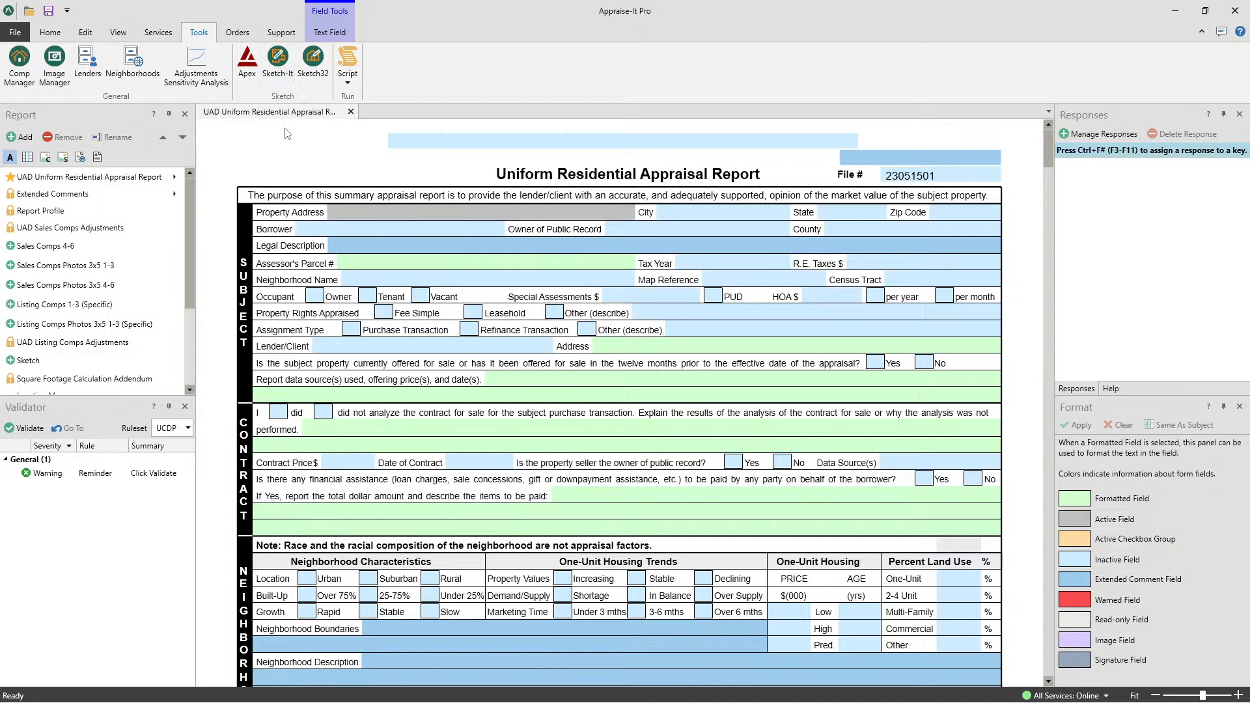
{"action": "left_click", "coordinate": [286, 68]}
{"action": "left_click_drag", "start_coordinate": [1141, 23], "coordinate": [540, 53]}
{"action": "double_click", "coordinate": [540, 53]}
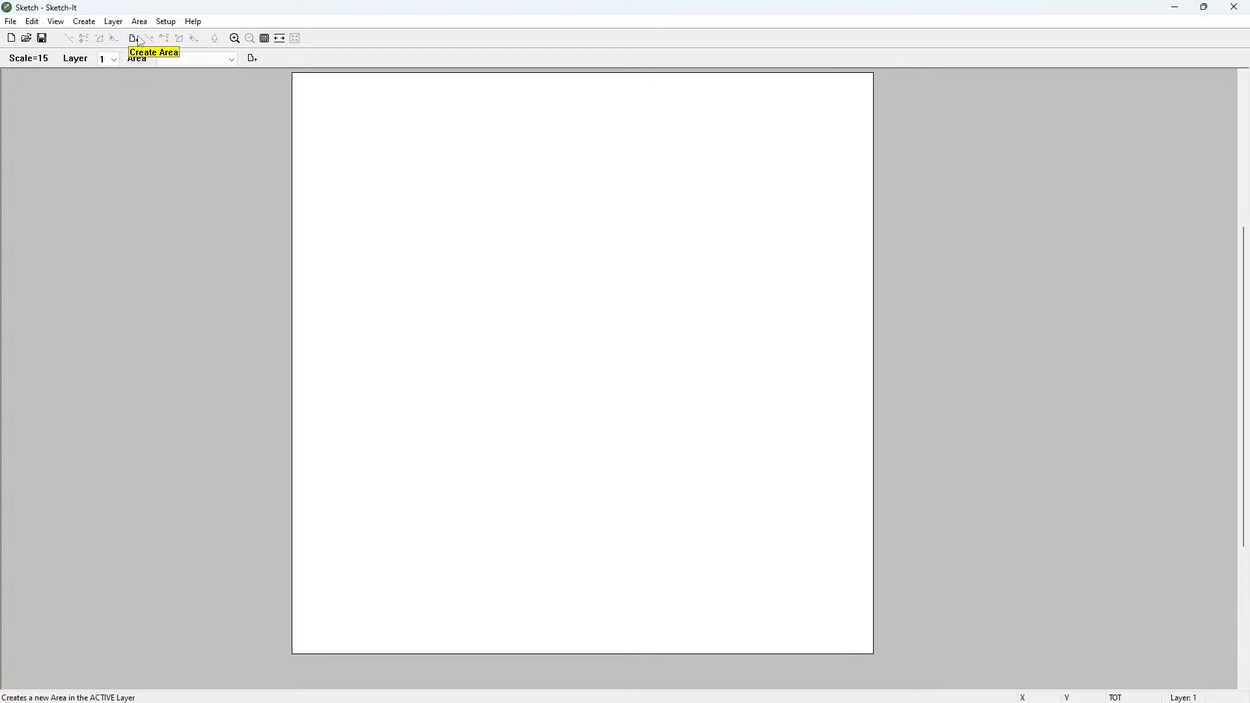
{"action": "left_click", "coordinate": [84, 22]}
{"action": "mouse_move", "coordinate": [112, 25]}
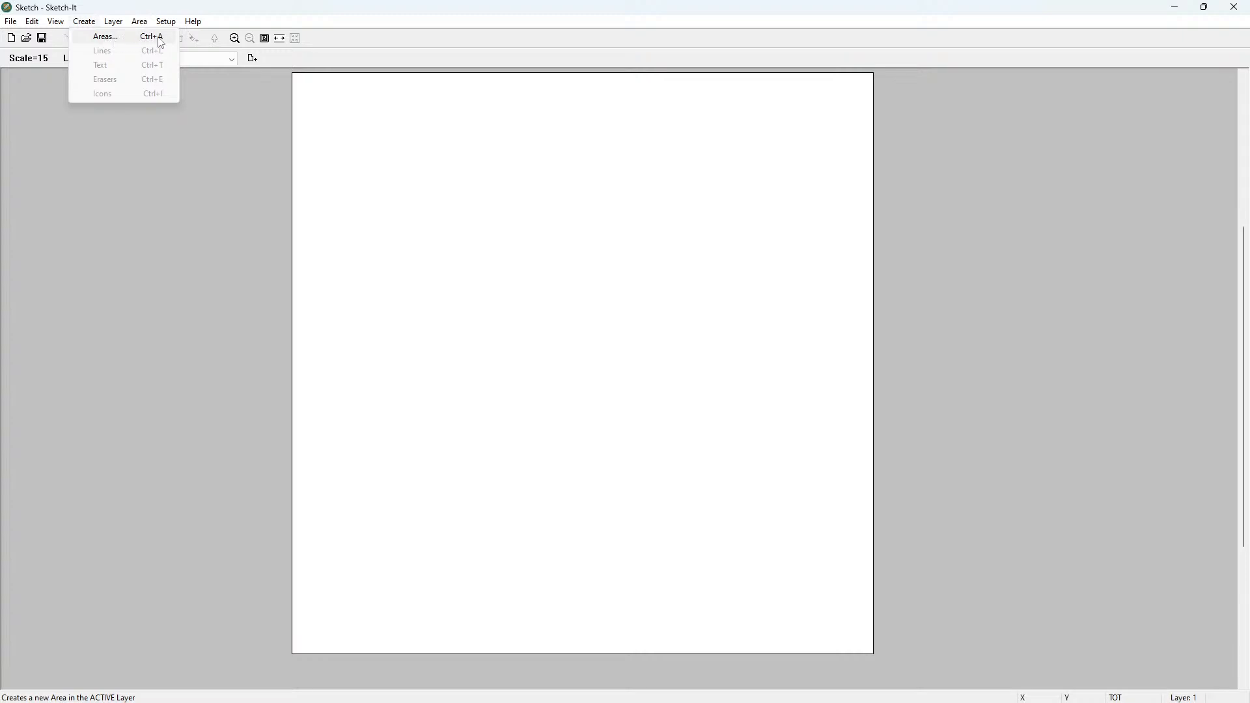
{"action": "left_click", "coordinate": [242, 9]}
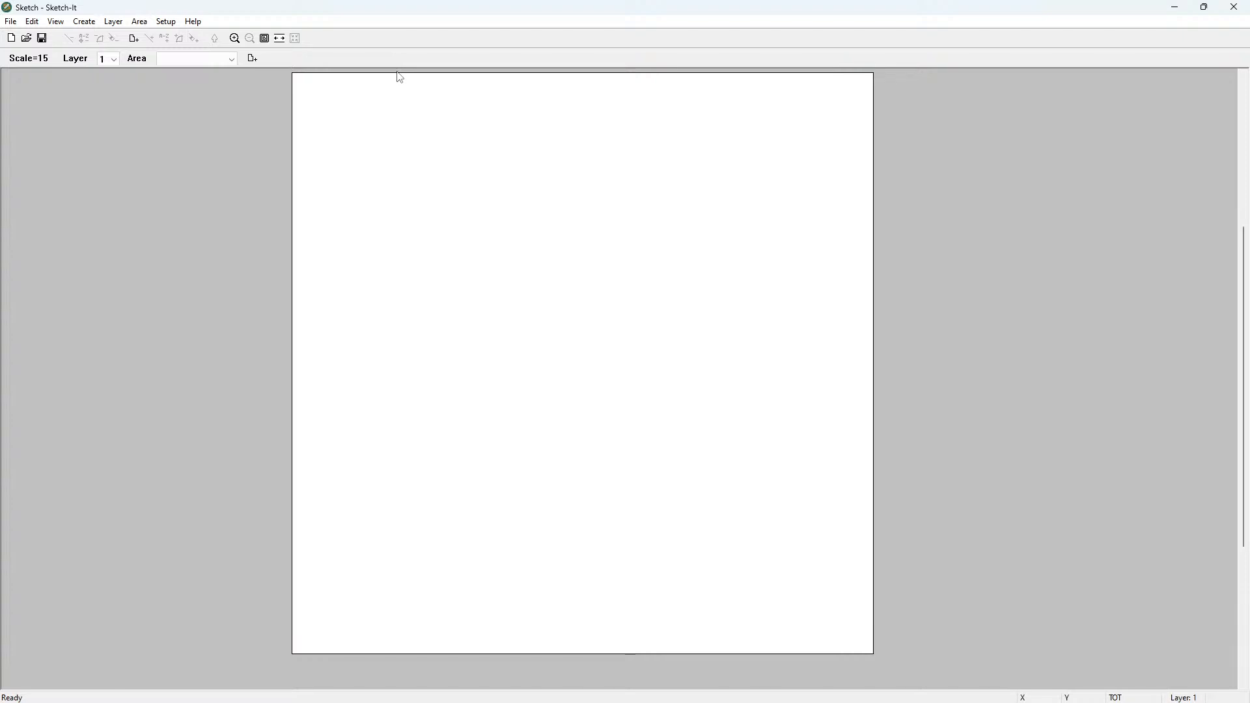
Start a new area and examine the available category and Post To options
{"action": "left_click", "coordinate": [252, 59]}
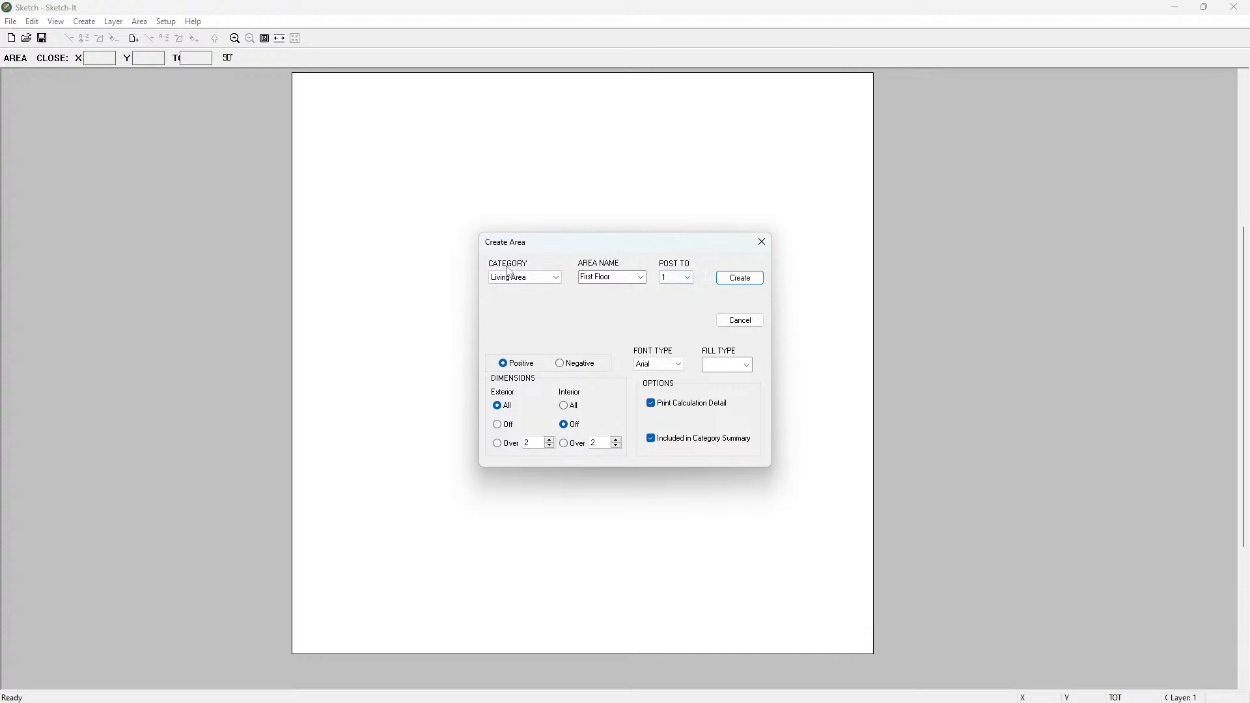
{"action": "left_click", "coordinate": [550, 278]}
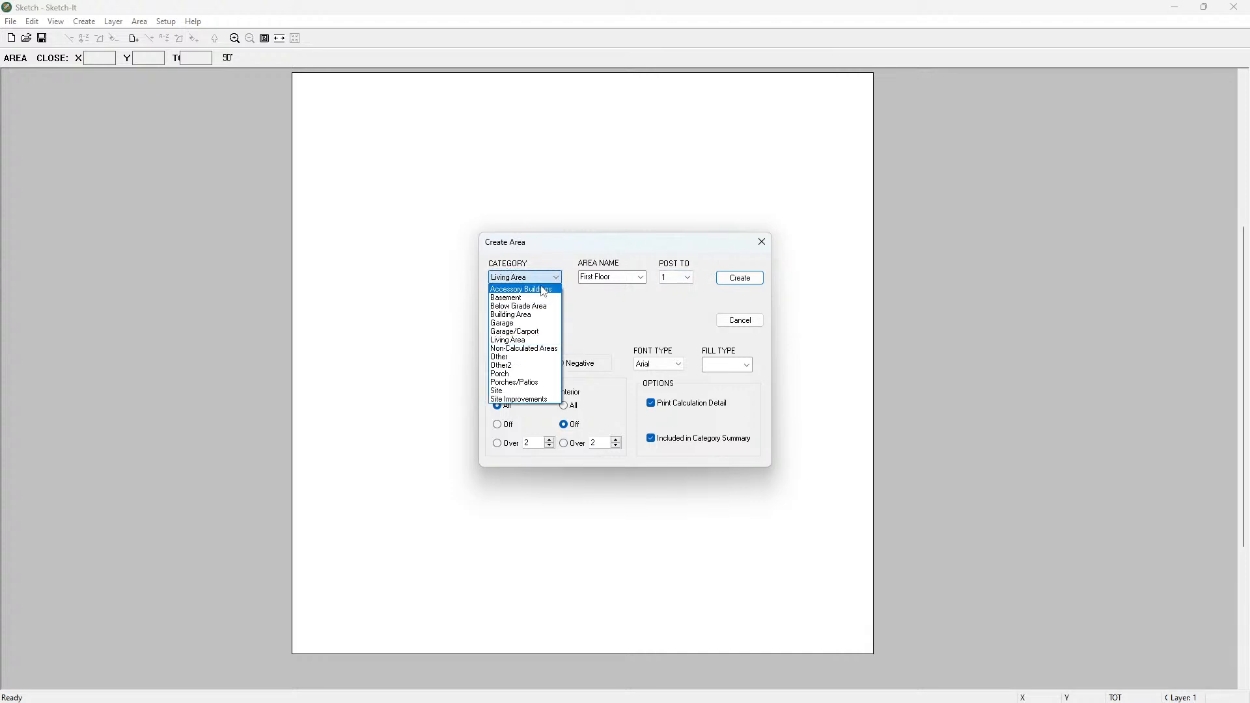
{"action": "left_click", "coordinate": [550, 272]}
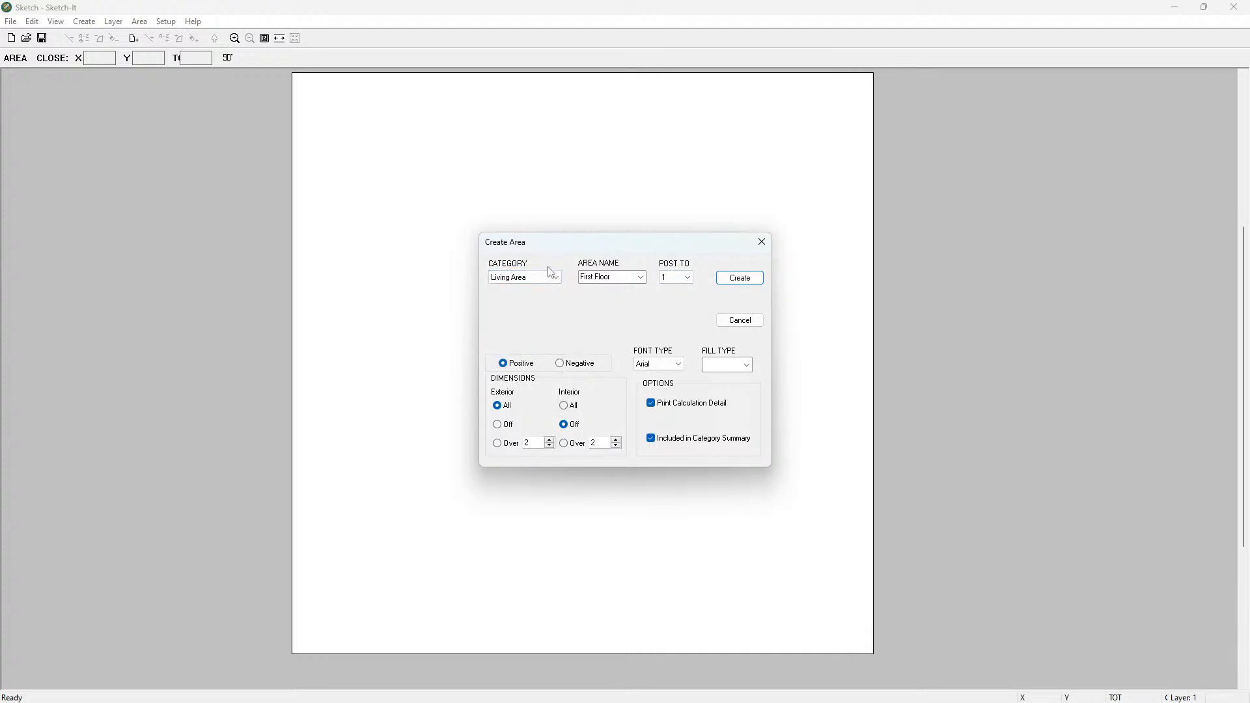
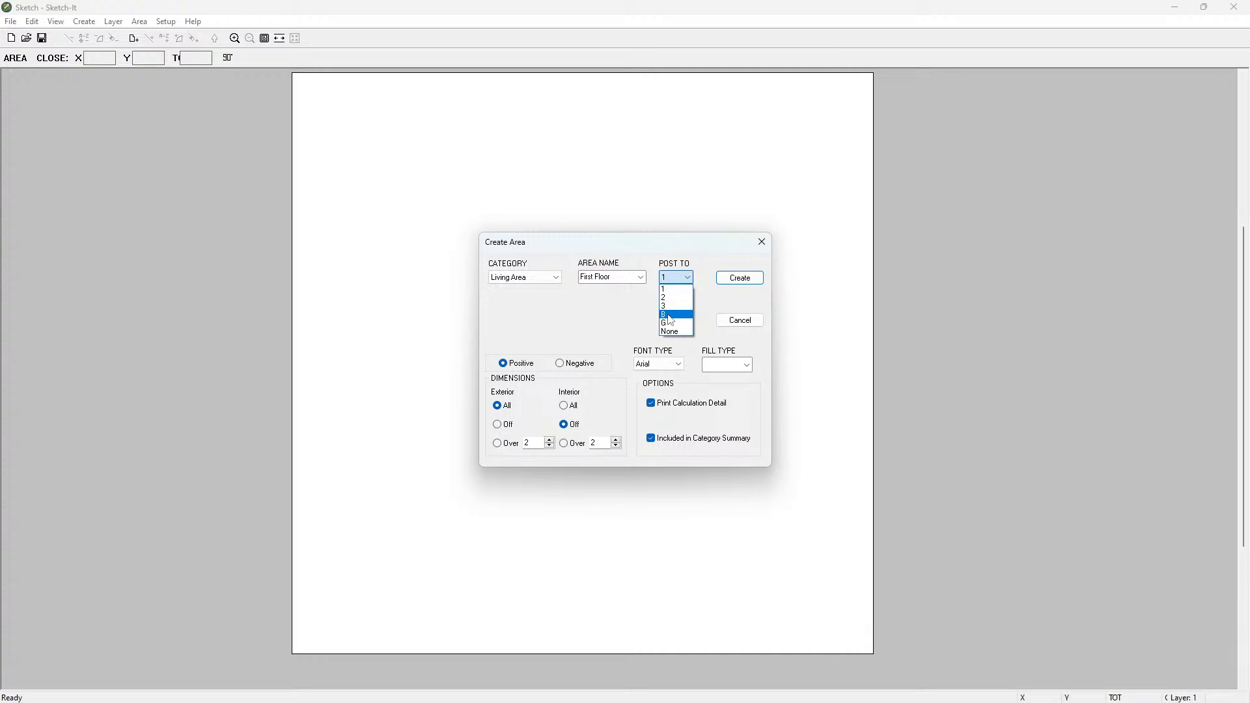
{"action": "left_click", "coordinate": [628, 313]}
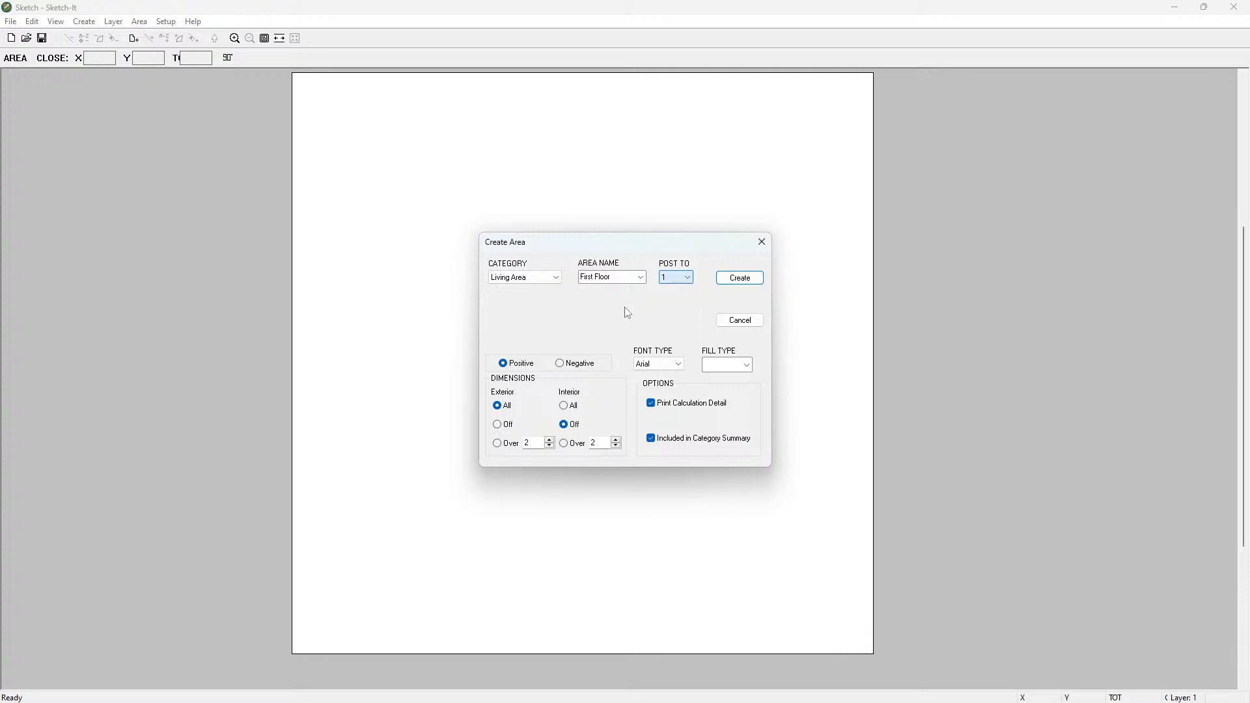
{"action": "left_click", "coordinate": [690, 279]}
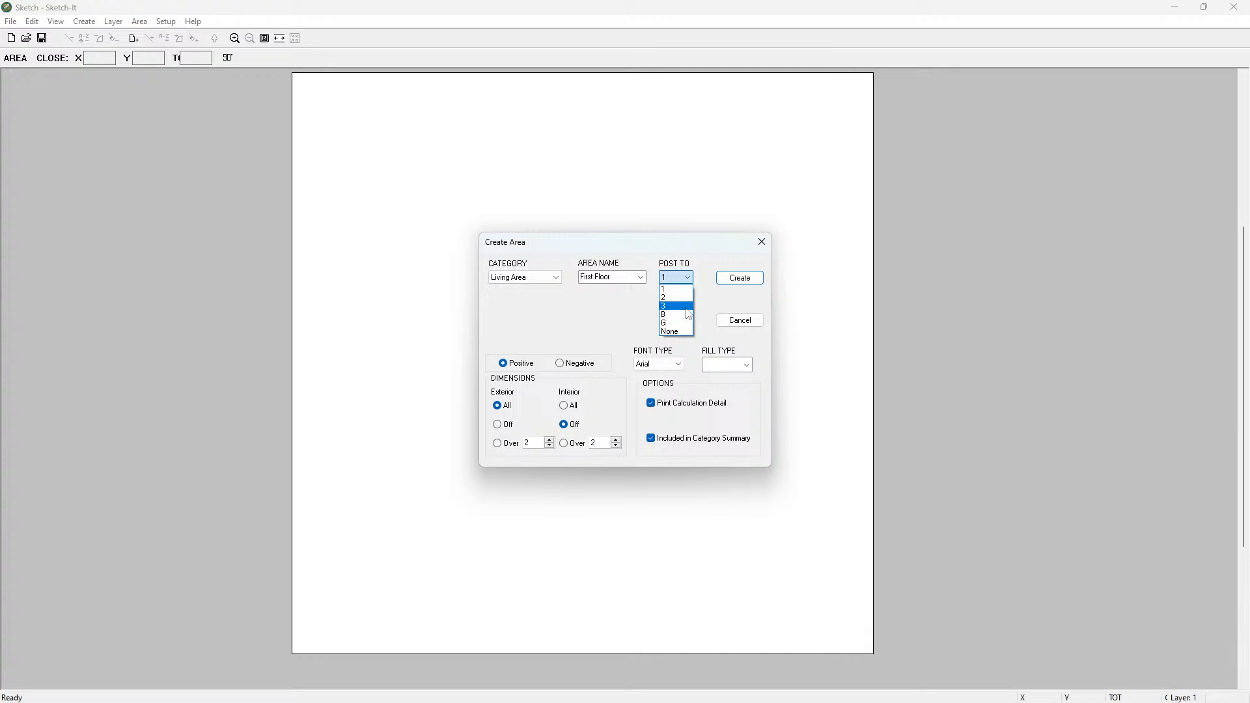
{"action": "left_click", "coordinate": [708, 263]}
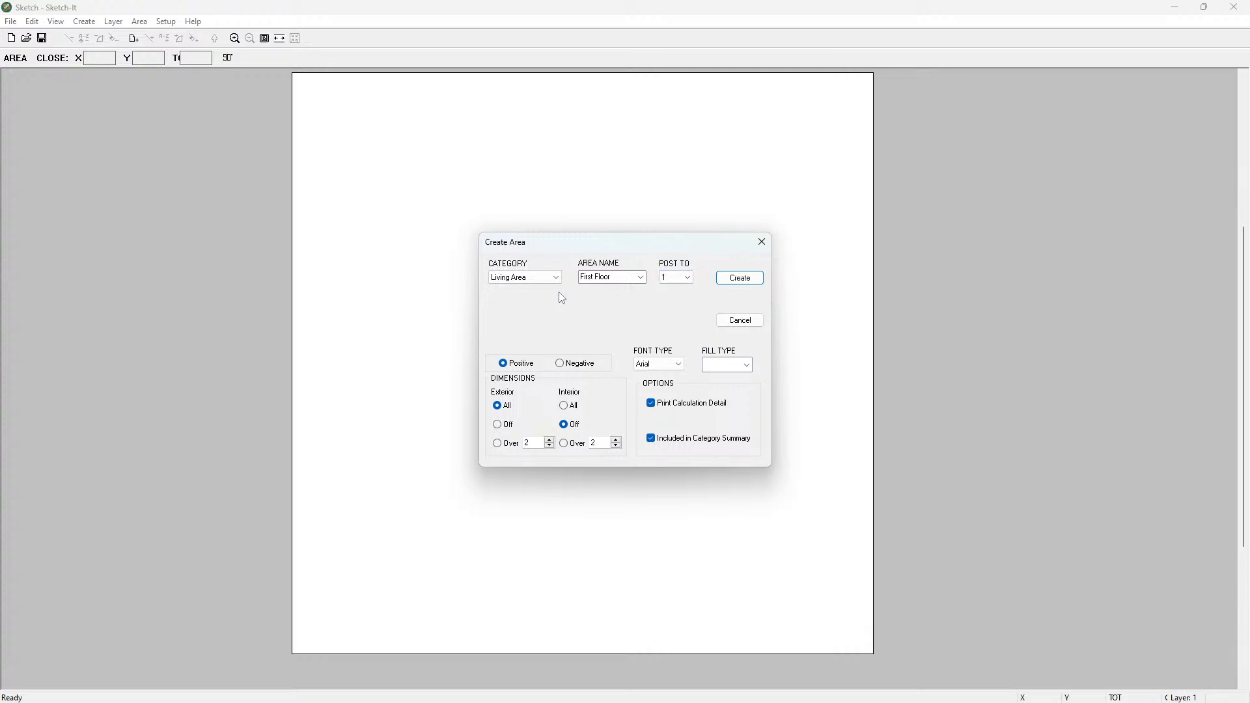
{"action": "left_click", "coordinate": [533, 282]}
{"action": "left_click", "coordinate": [689, 282]}
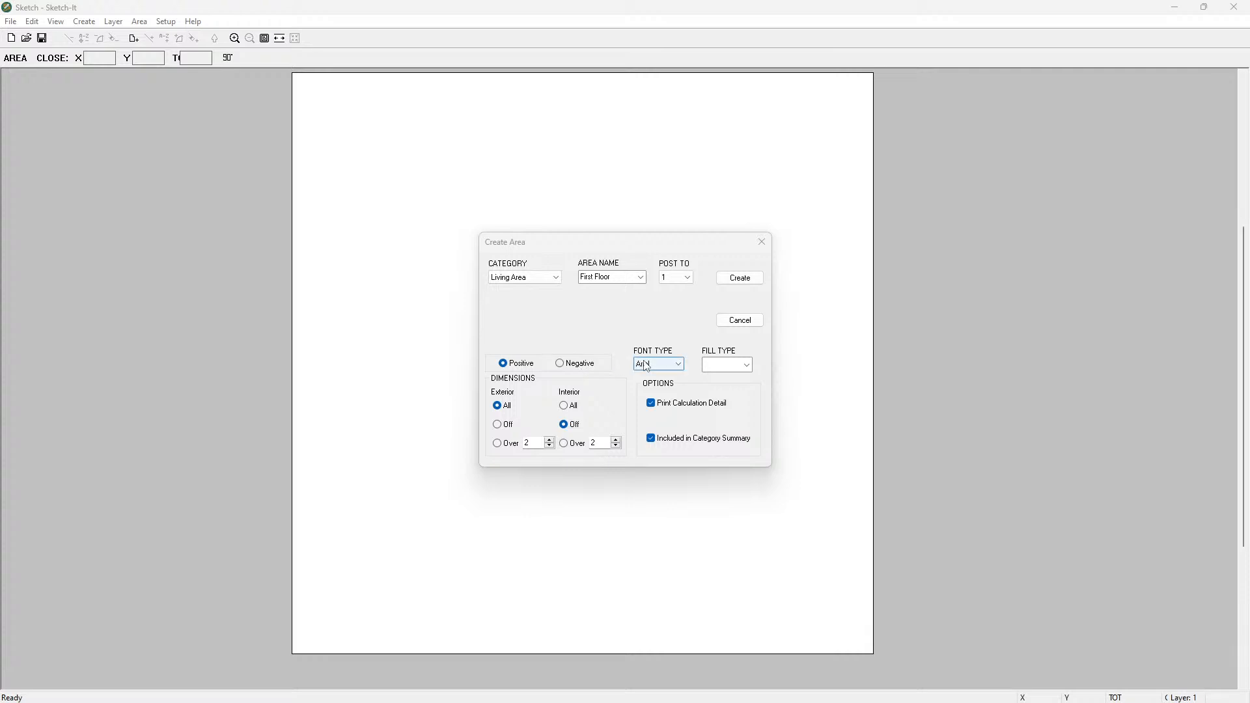
Create the First Floor area in the Living Area category, posted to 1, with a blank fill and all exterior dimensions shown
{"action": "left_click", "coordinate": [747, 365]}
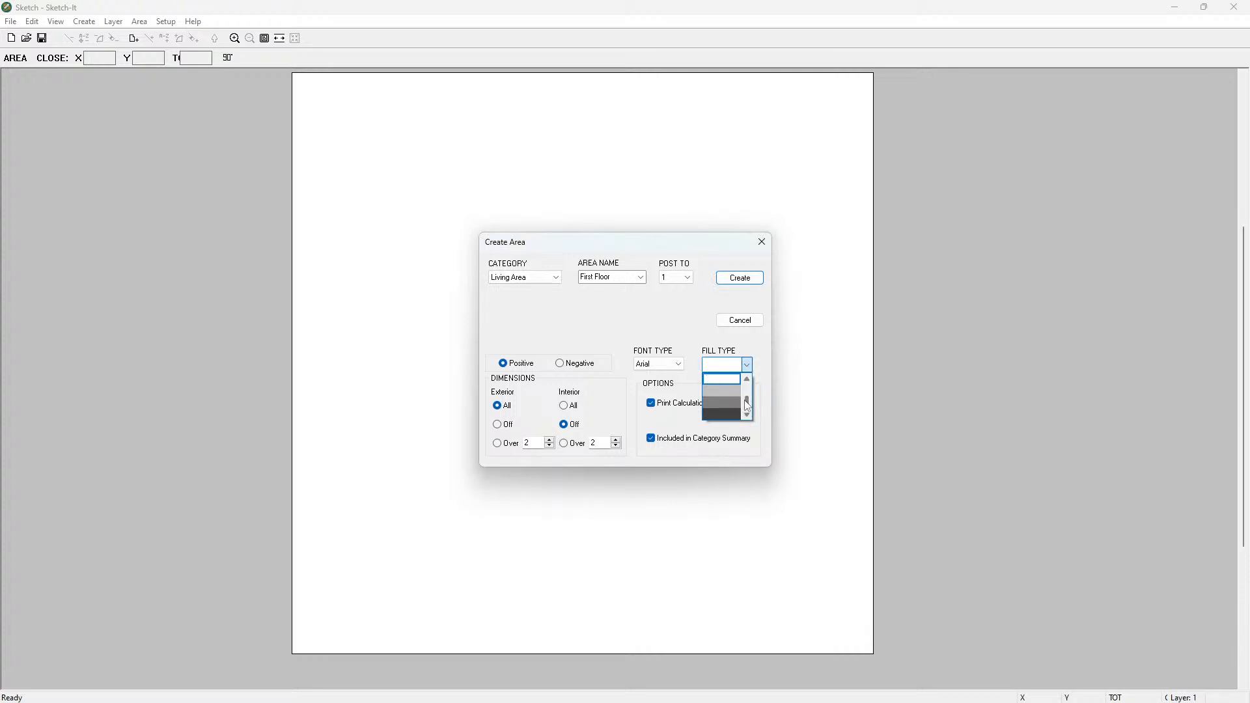
{"action": "mouse_move", "coordinate": [747, 402]}
{"action": "left_mouse_down"}
{"action": "mouse_move", "coordinate": [747, 389]}
{"action": "mouse_move", "coordinate": [747, 401]}
{"action": "left_mouse_up"}
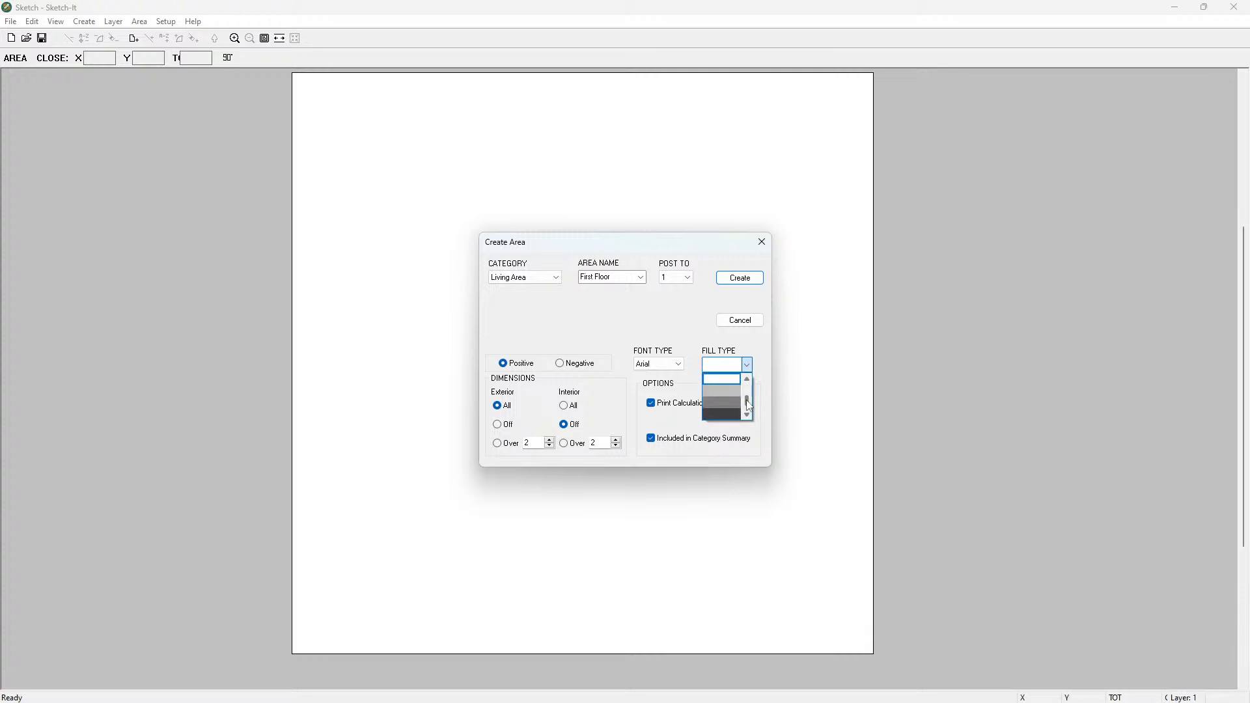
{"action": "left_click", "coordinate": [758, 338]}
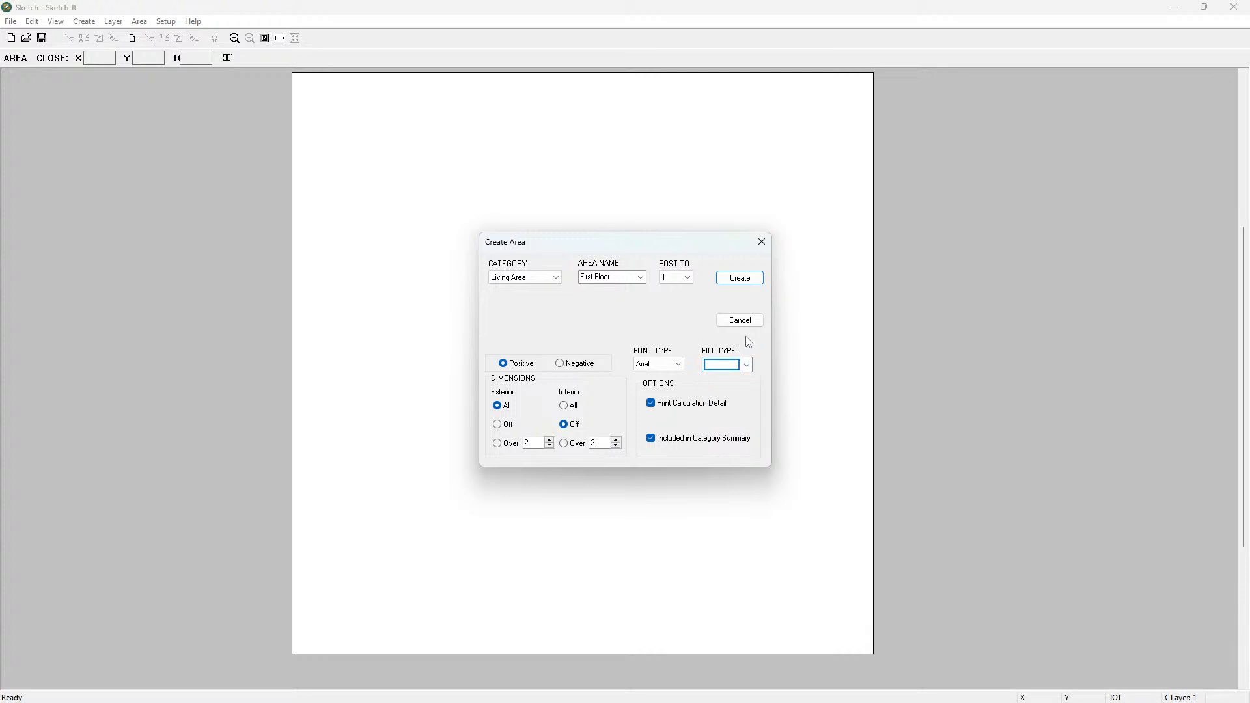
{"action": "left_click", "coordinate": [498, 405]}
{"action": "left_click", "coordinate": [745, 281]}
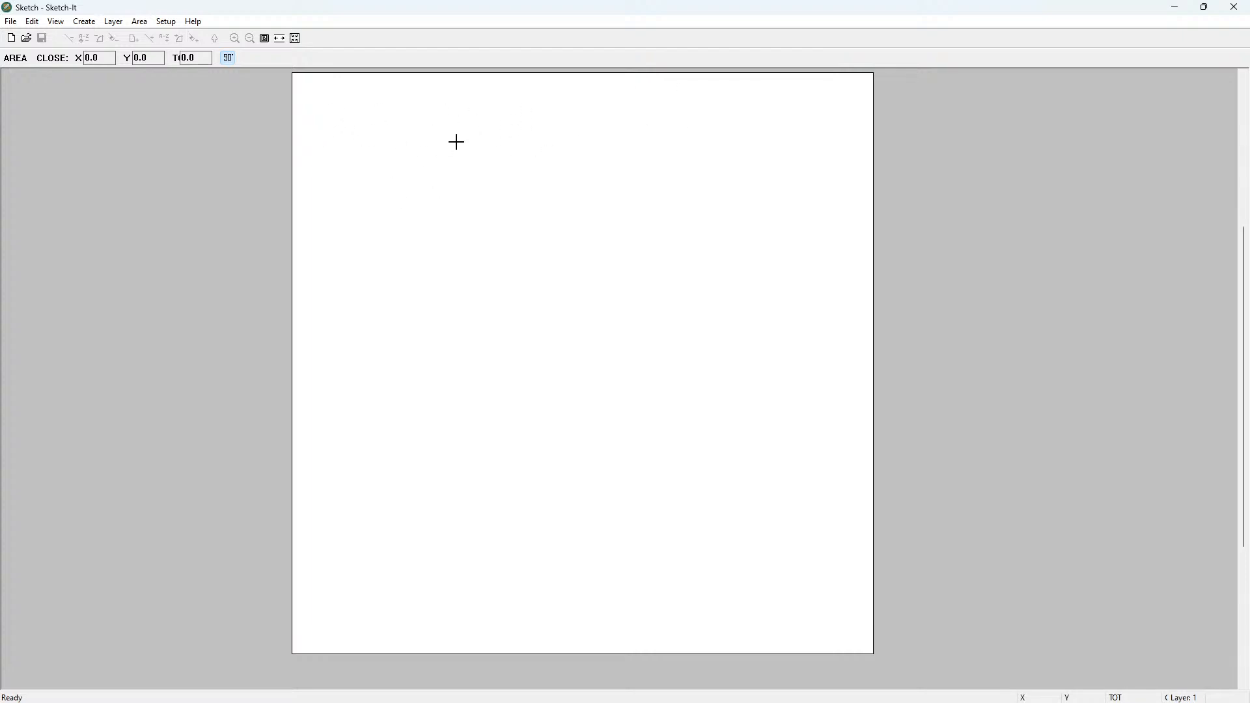
Start the First Floor outline near the page's upper-left corner and draw a 50' wall to the right
{"action": "left_click", "coordinate": [344, 122]}
{"action": "key", "text": "5"}
{"action": "key", "text": "Right"}
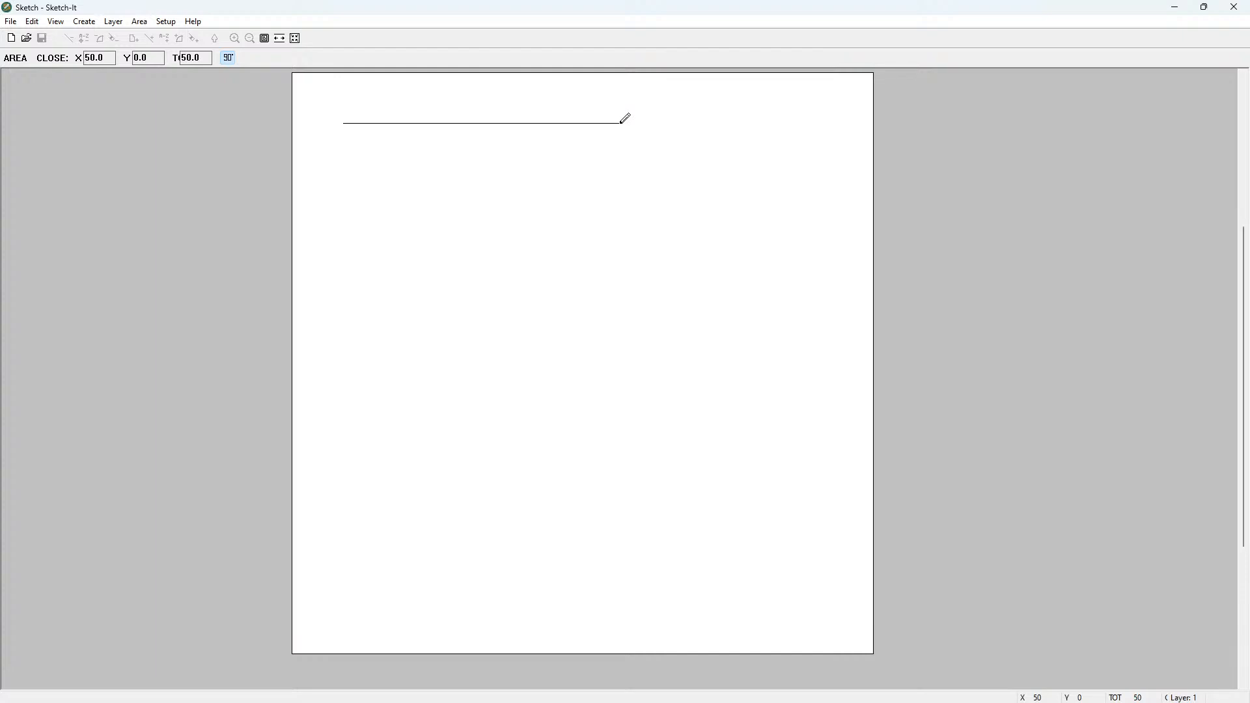
{"action": "left_click", "coordinate": [621, 123]}
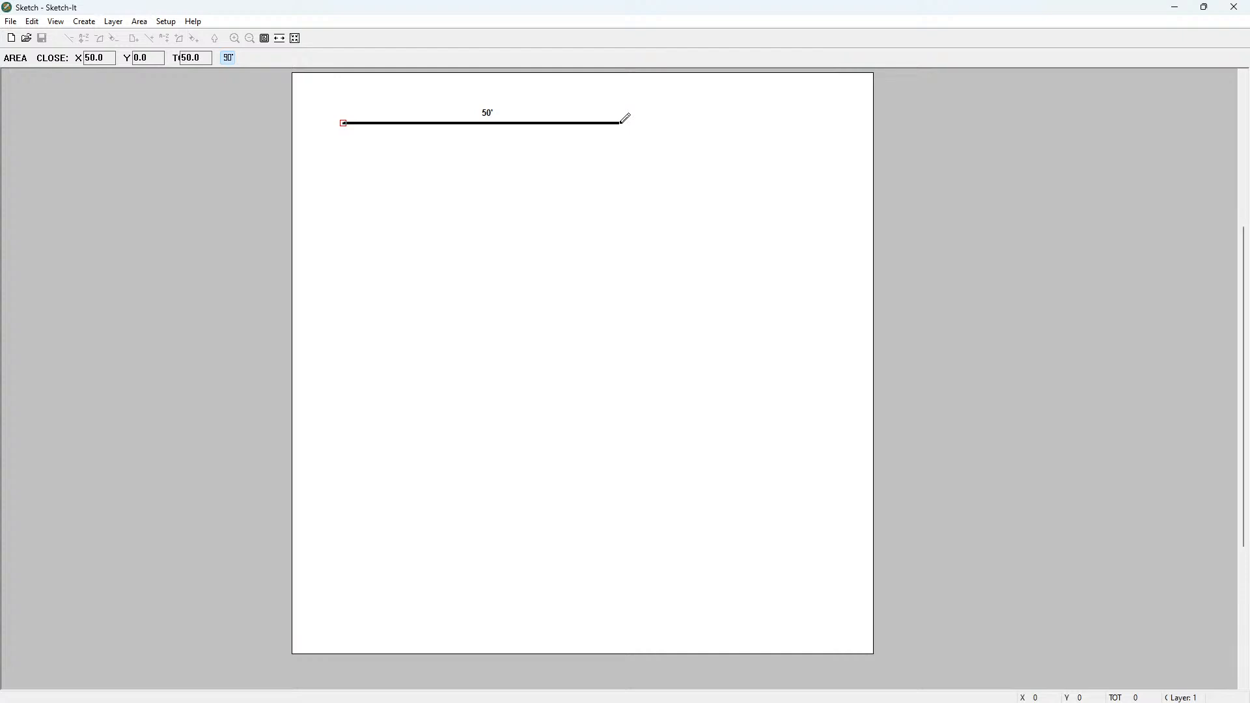
Continue the First Floor outline with a 30' wall downward and a 10' wall to the left
{"action": "type", "text": "30'"}
{"action": "key", "text": "Down"}
{"action": "key", "text": "Return"}
{"action": "type", "text": "10"}
{"action": "key", "text": "Left"}
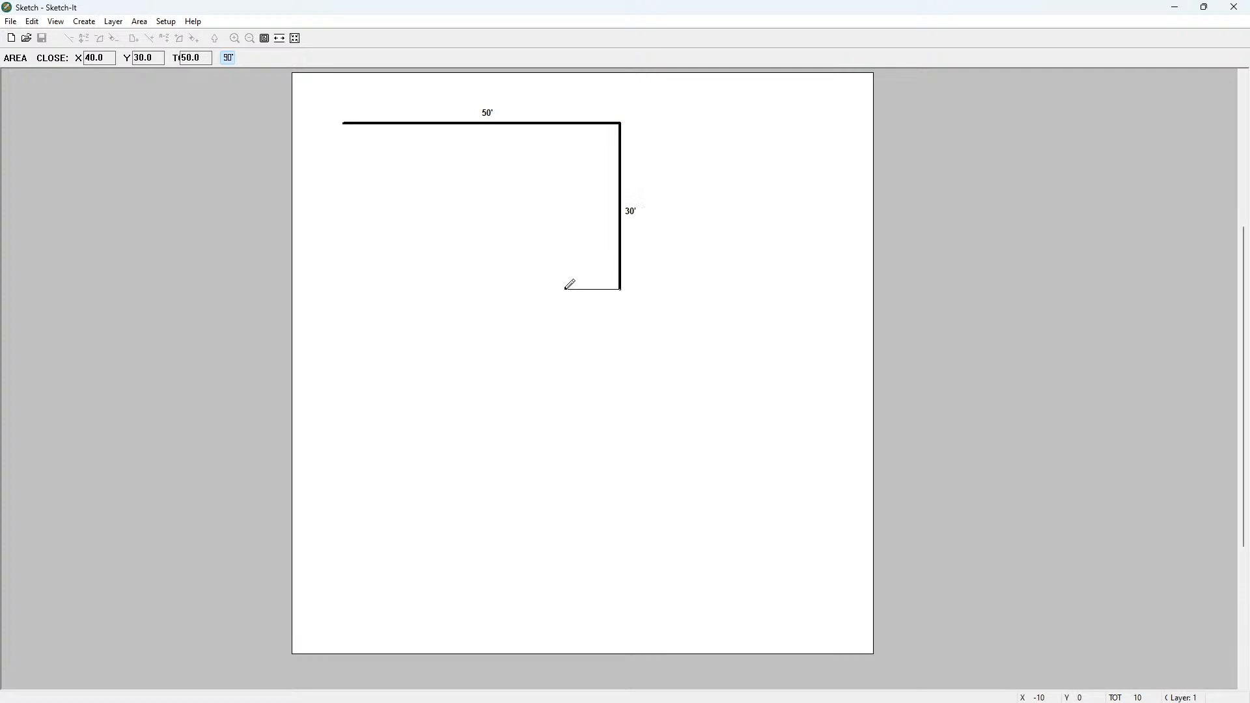
{"action": "key", "text": "Return"}
Draw the bay's first angled wall, 7.1' down and to the left, and its 10' front wall to the left
{"action": "left_click", "coordinate": [540, 315]}
{"action": "type", "text": "10'"}
{"action": "key", "text": "Left"}
{"action": "left_click", "coordinate": [484, 315]}
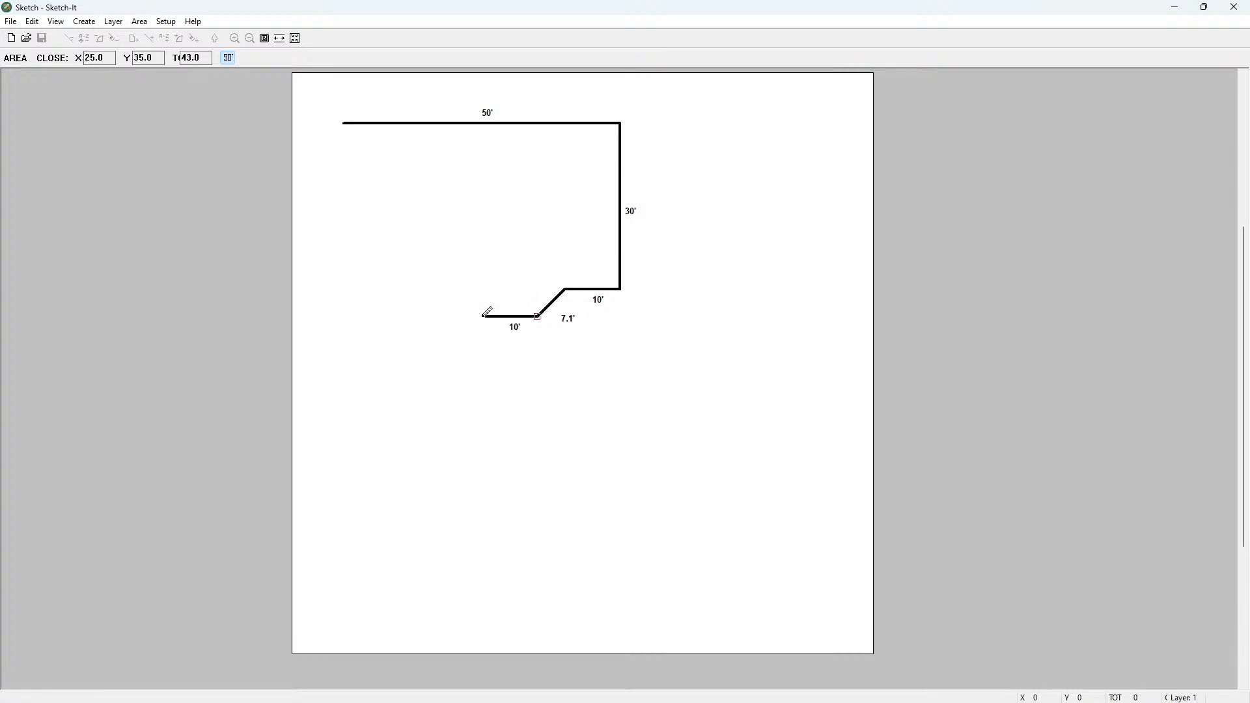
Complete the bay with an angled wall 5' left and 5' up, and close the First Floor outline with 20' and 30' walls
{"action": "type", "text": "5"}
{"action": "key", "text": "Left"}
{"action": "type", "text": "5"}
{"action": "key", "text": "Up"}
{"action": "left_click", "coordinate": [455, 288]}
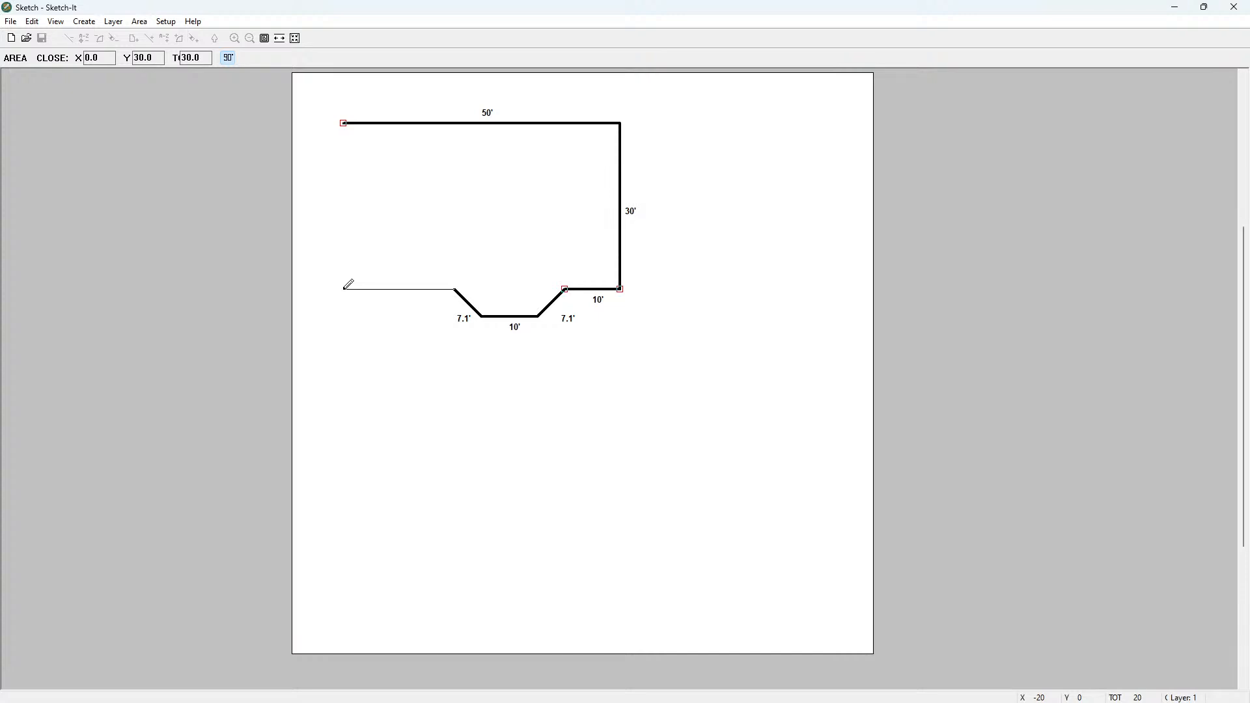
{"action": "left_click", "coordinate": [345, 289]}
{"action": "left_click", "coordinate": [345, 122]}
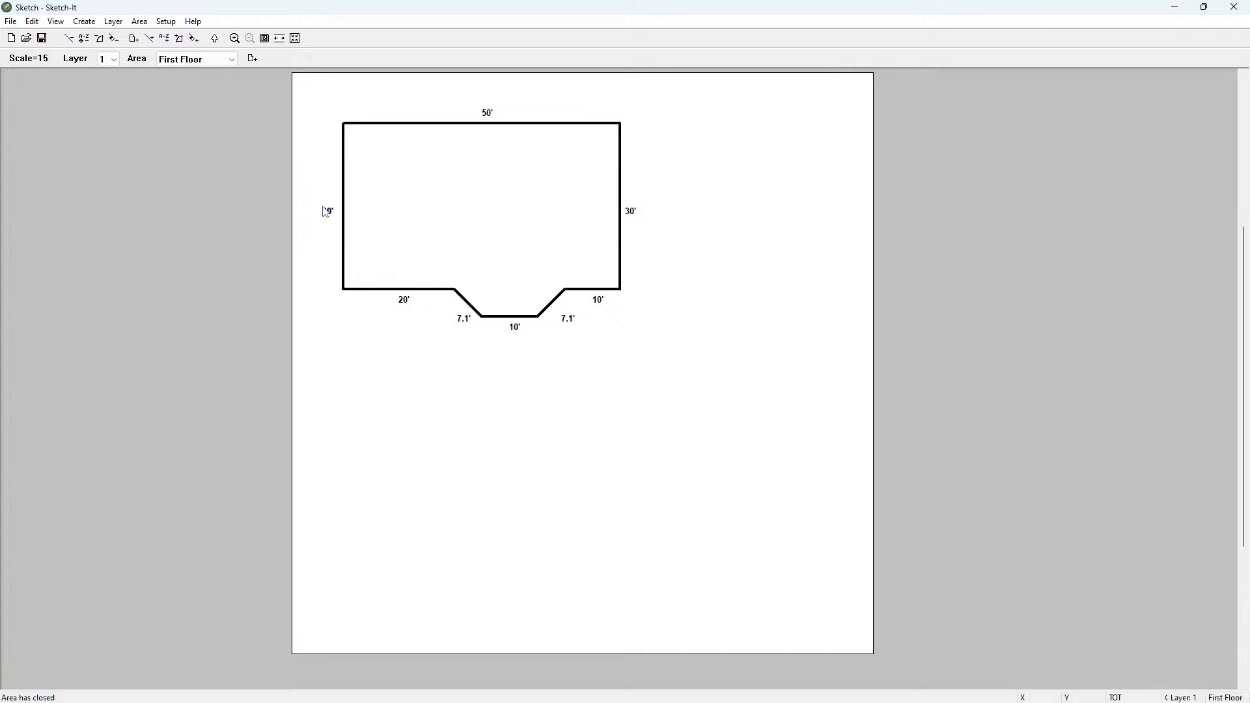
Create another Living Area named Second Floor
{"action": "left_click", "coordinate": [256, 61]}
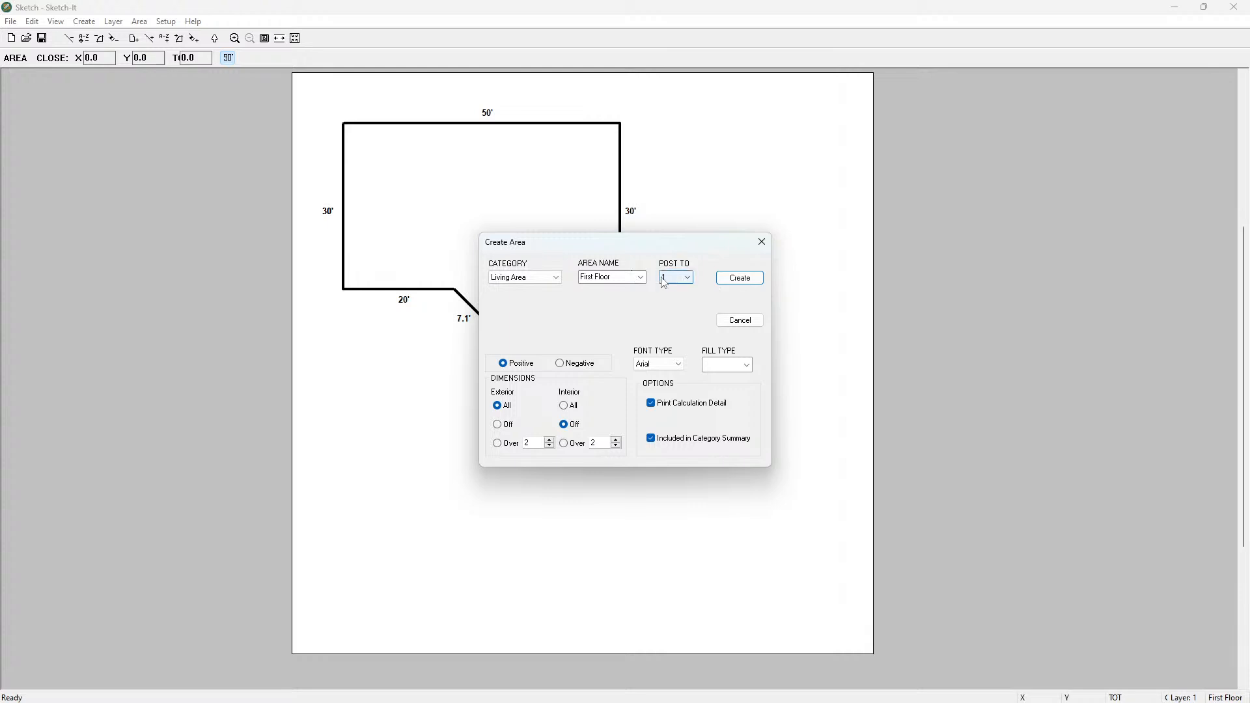
{"action": "left_click", "coordinate": [634, 280]}
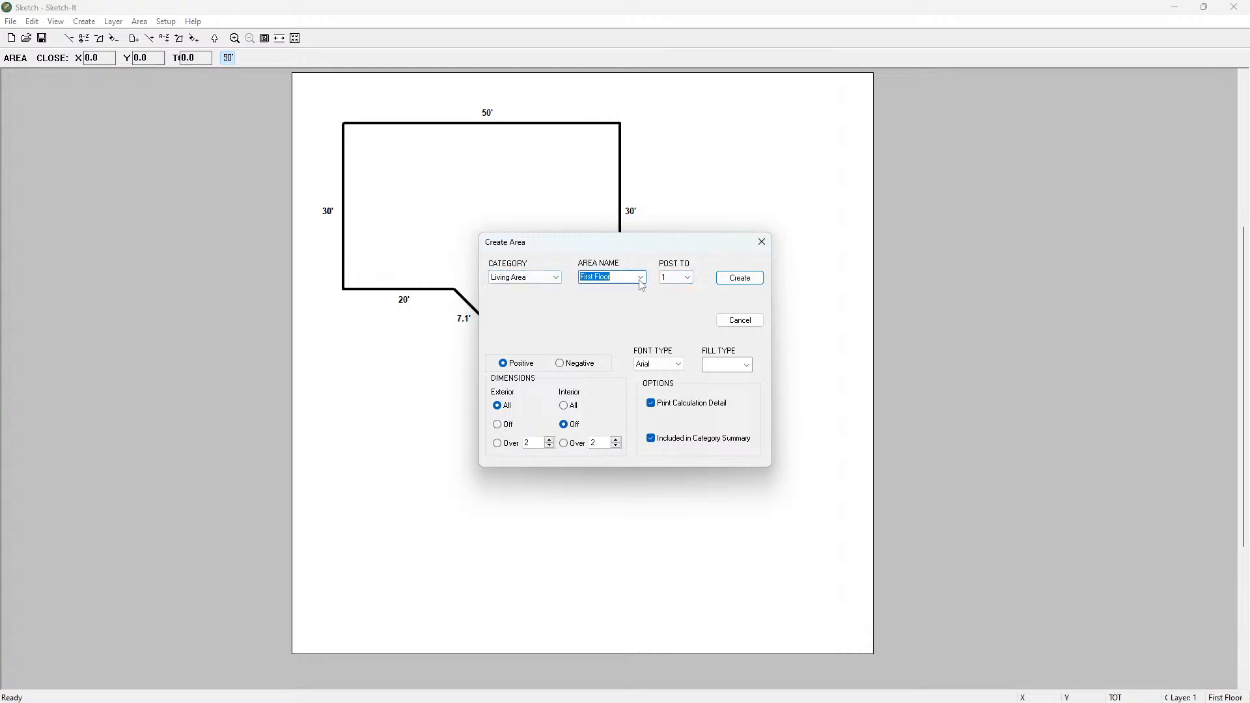
{"action": "left_click", "coordinate": [640, 280]}
{"action": "left_click", "coordinate": [620, 298]}
{"action": "left_click", "coordinate": [734, 279]}
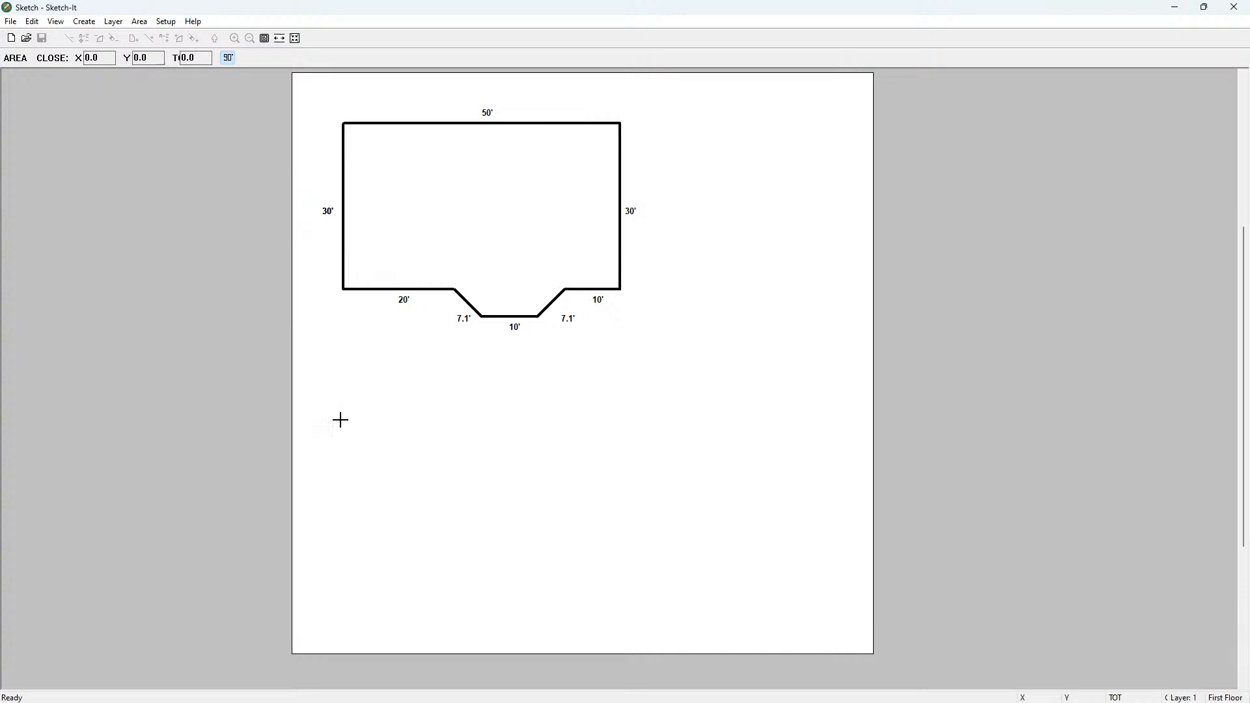
Draw the Second Floor as a closed 50' by 30' rectangle below the First Floor outline
{"action": "left_click", "coordinate": [341, 420]}
{"action": "left_click_drag", "start_coordinate": [340, 420], "coordinate": [618, 584]}
{"action": "left_click", "coordinate": [618, 419]}
{"action": "left_click", "coordinate": [618, 585]}
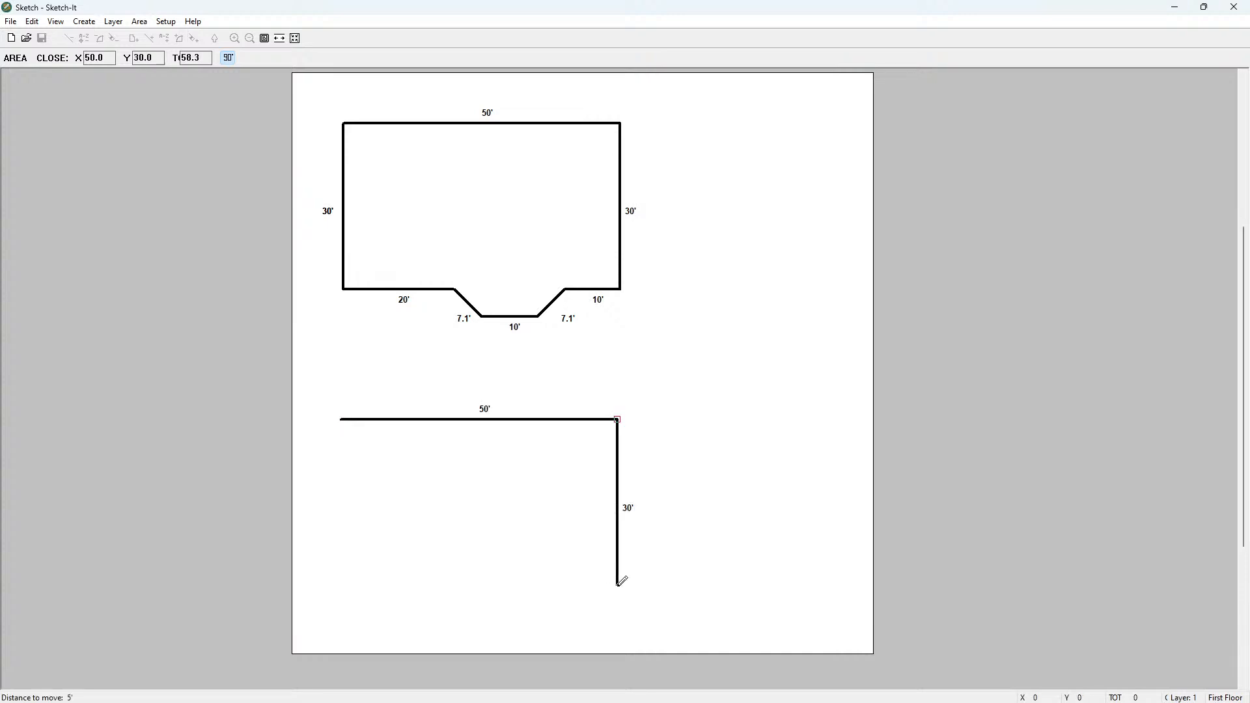
{"action": "left_click", "coordinate": [343, 584]}
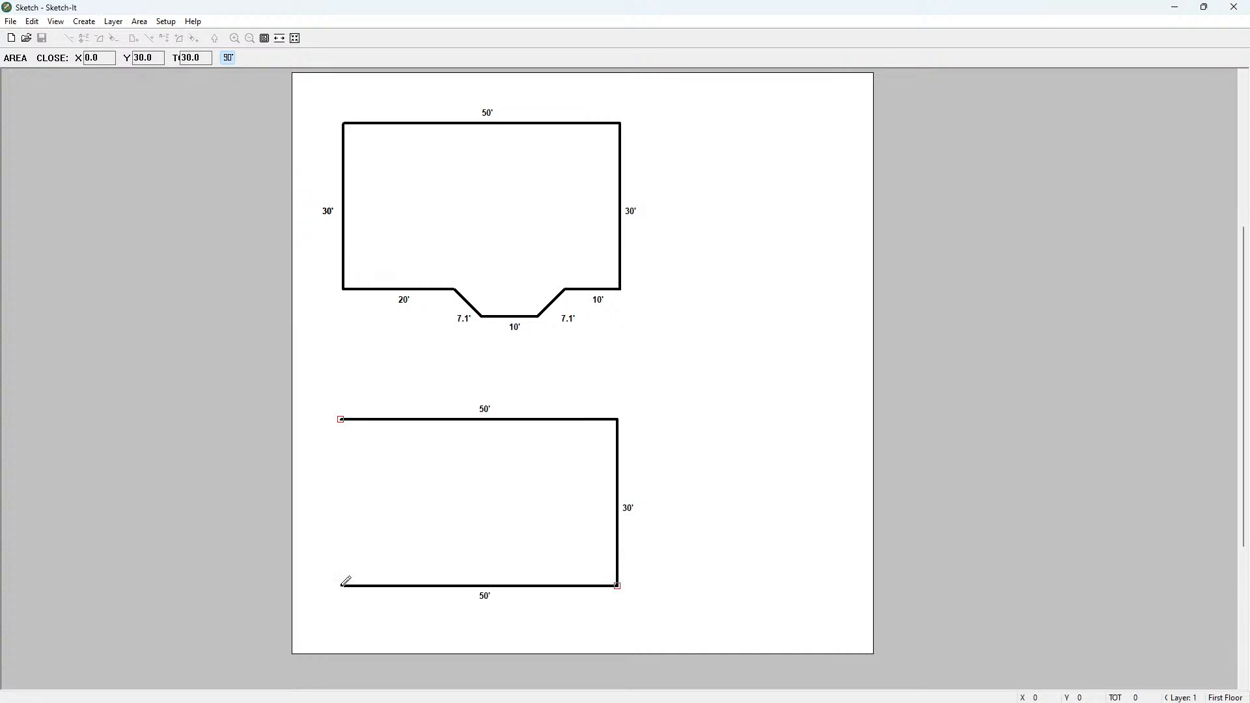
{"action": "double_click", "coordinate": [342, 585]}
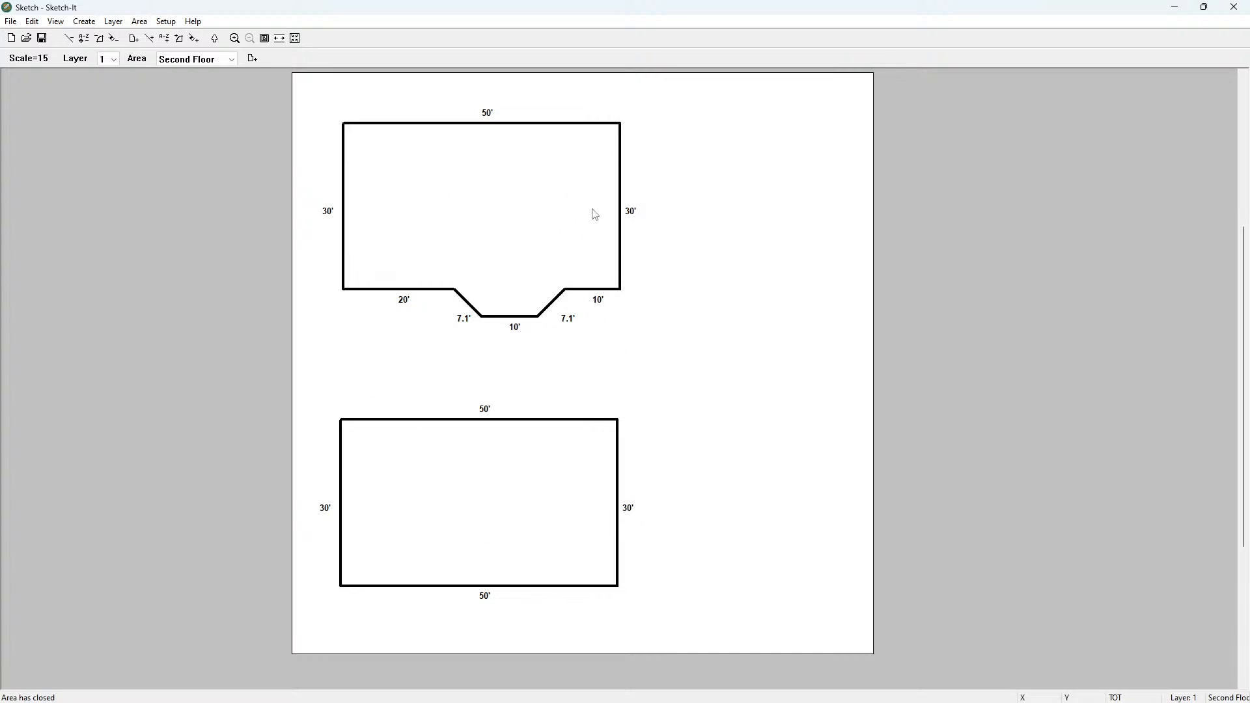
{"action": "left_click", "coordinate": [165, 22]}
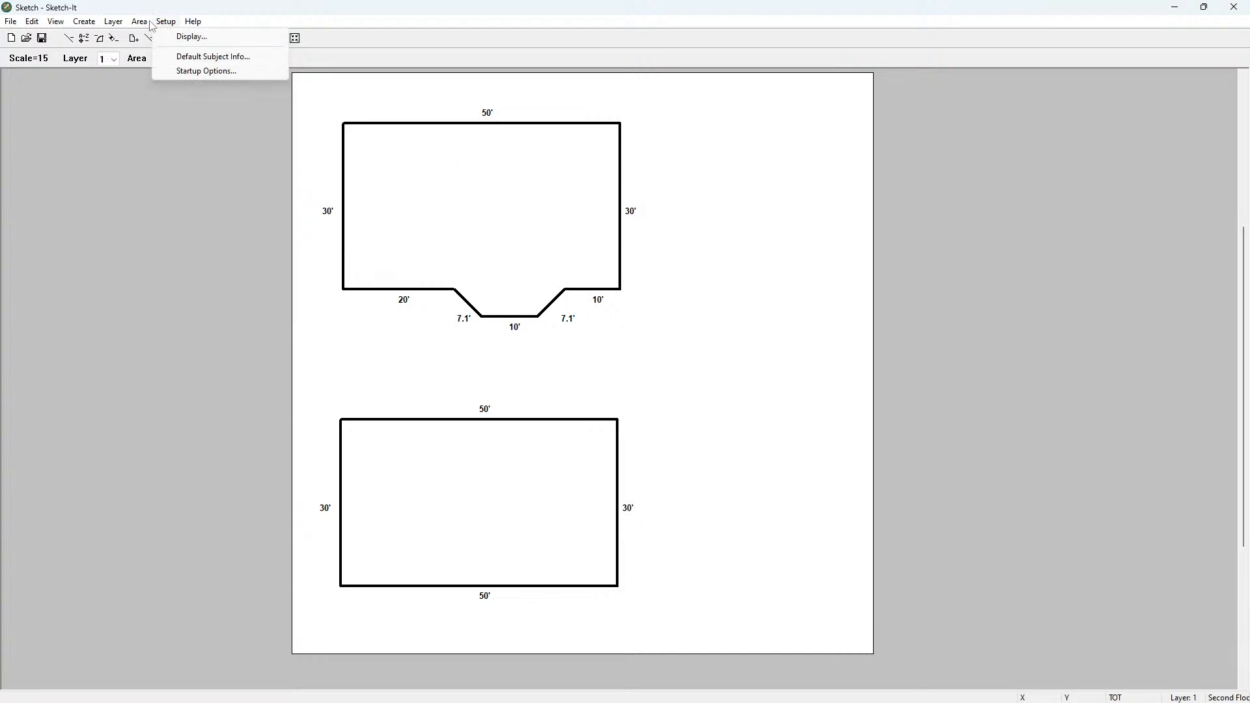
{"action": "mouse_move", "coordinate": [140, 25]}
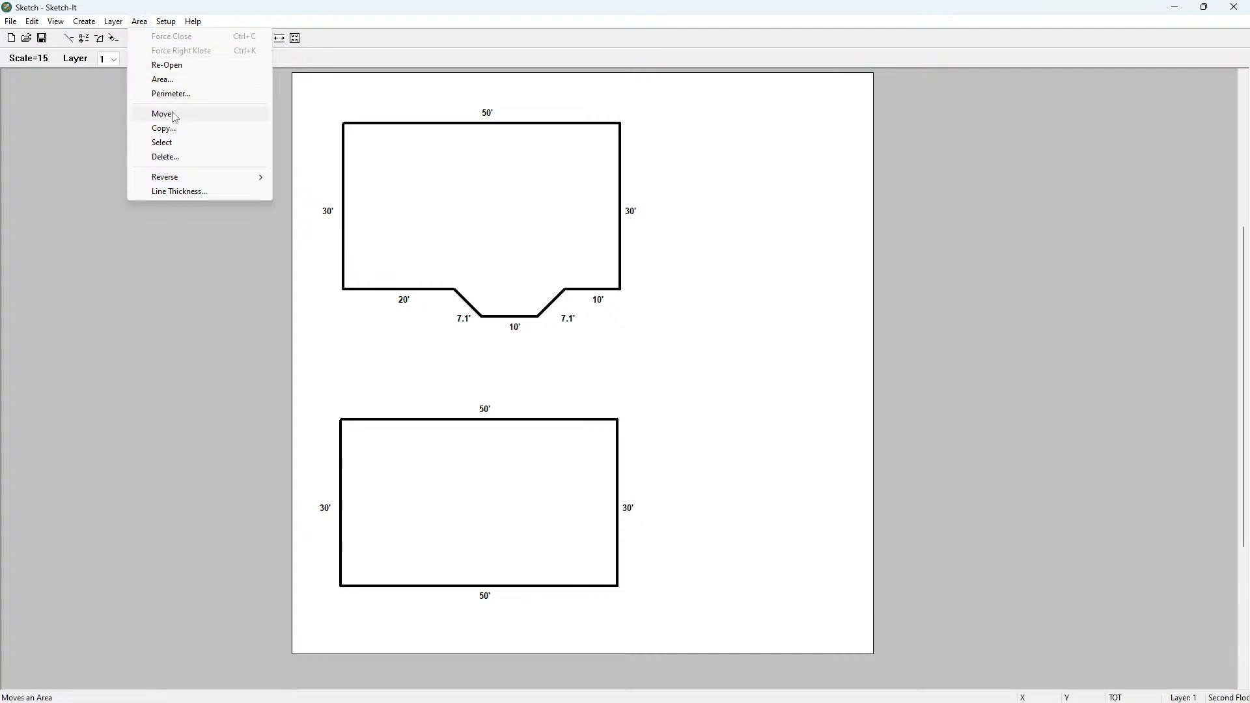
{"action": "left_click", "coordinate": [583, 3]}
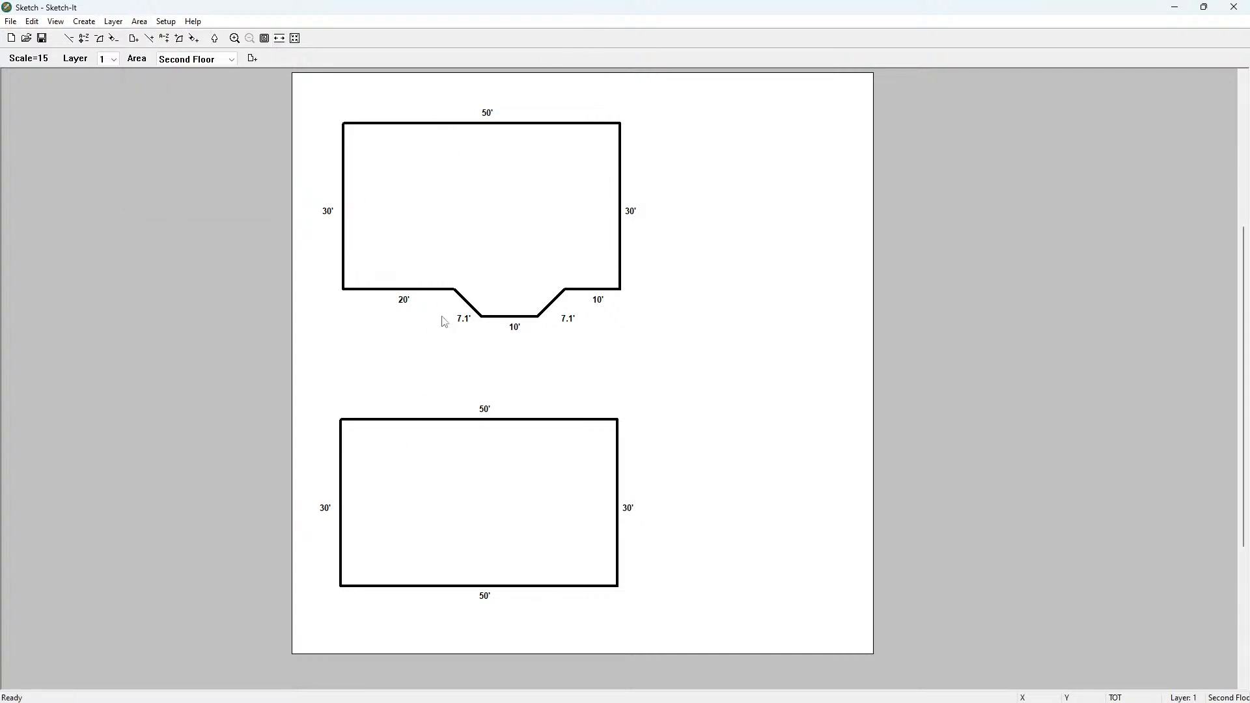
Draw a 20' by 10' deck outline above the right end of the First Floor's top wall and center the sketch on the page
{"action": "left_click", "coordinate": [295, 40]}
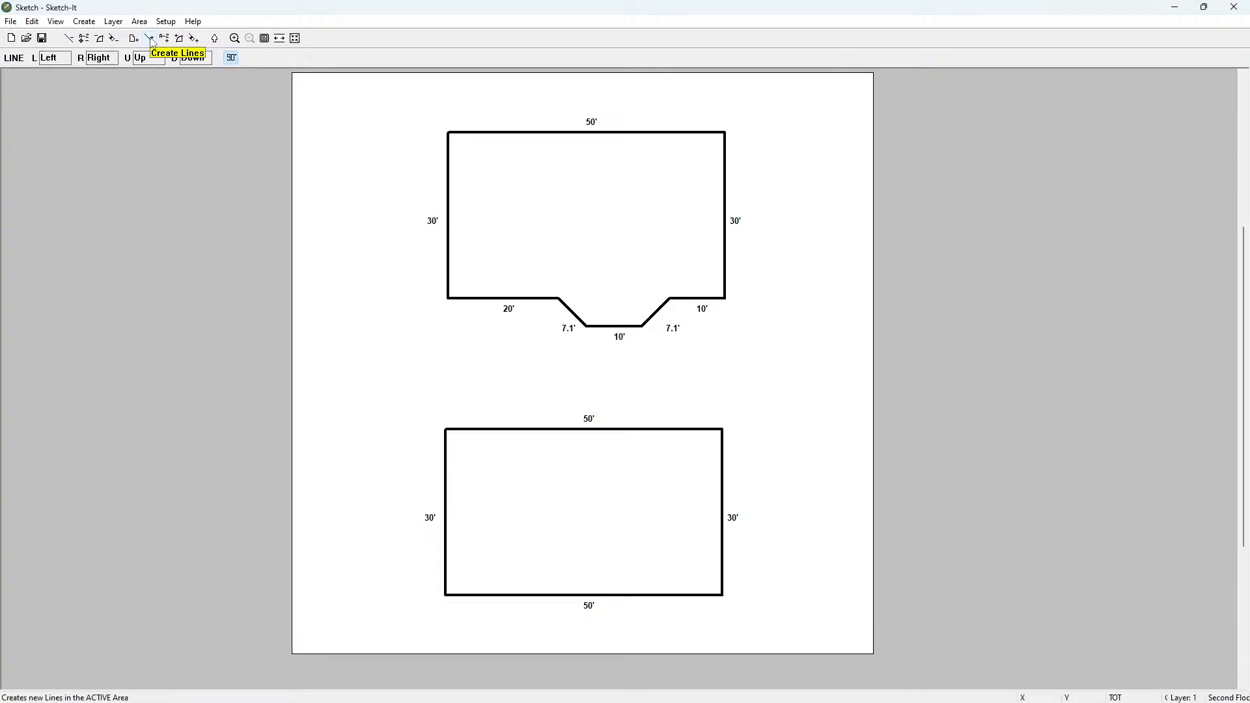
{"action": "left_click", "coordinate": [150, 39]}
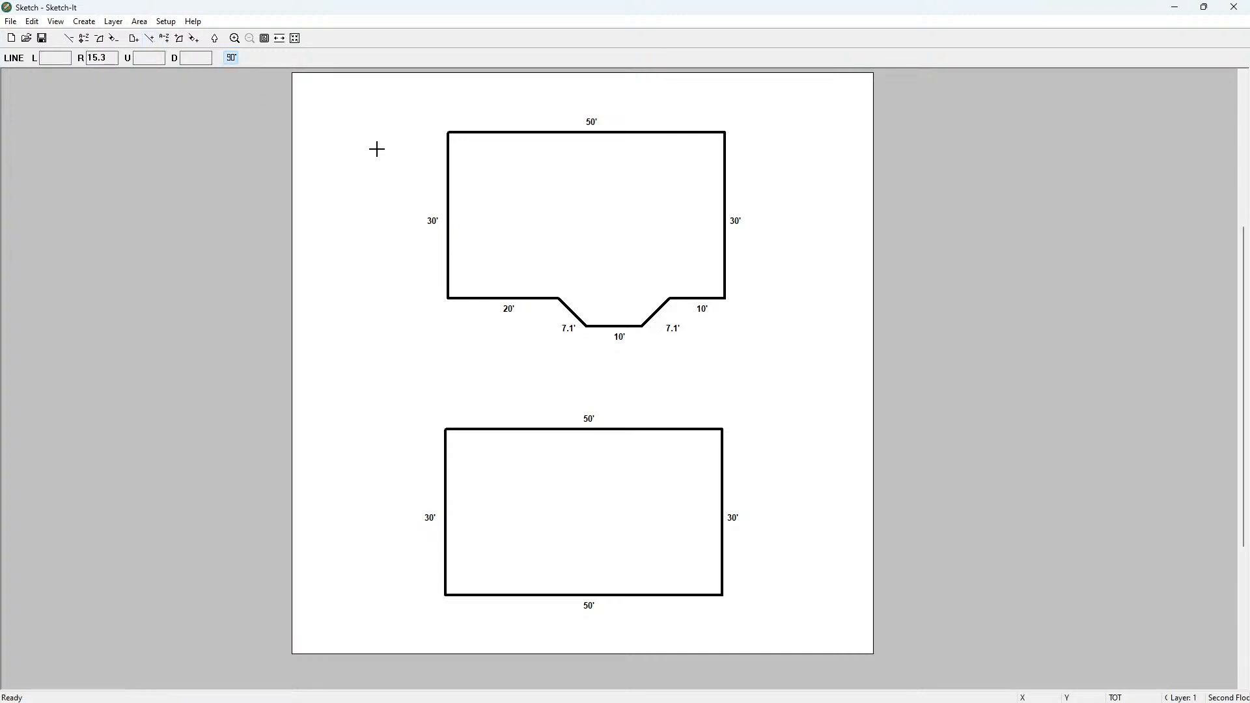
{"action": "left_click", "coordinate": [448, 133]}
{"action": "left_click", "coordinate": [732, 135]}
{"action": "left_click", "coordinate": [615, 132]}
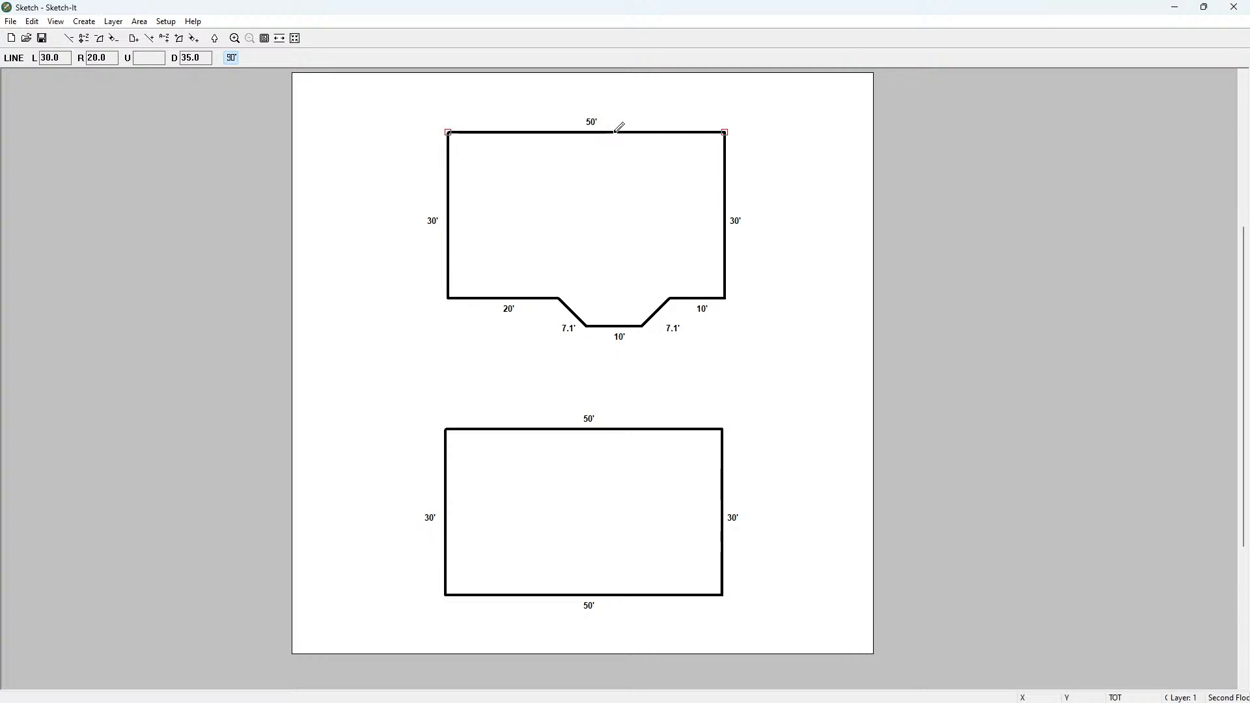
{"action": "left_click", "coordinate": [615, 133]}
{"action": "left_click", "coordinate": [619, 73]}
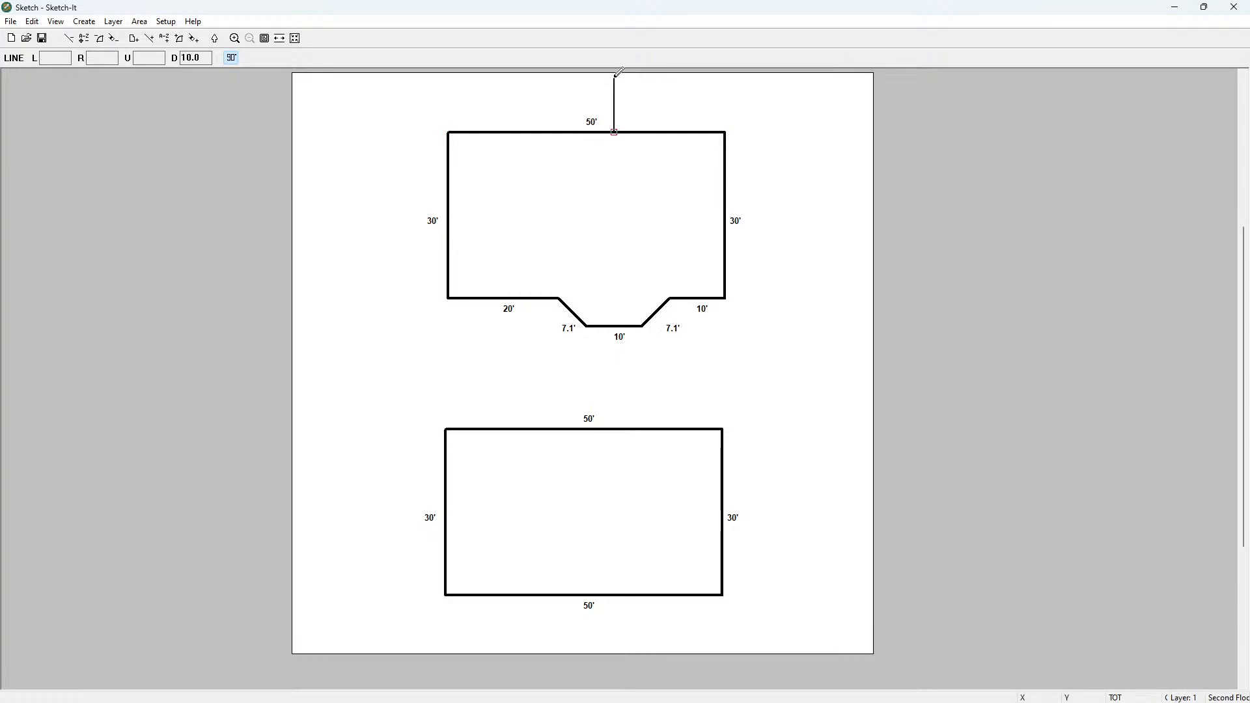
{"action": "left_click", "coordinate": [729, 73]}
{"action": "left_click", "coordinate": [730, 127]}
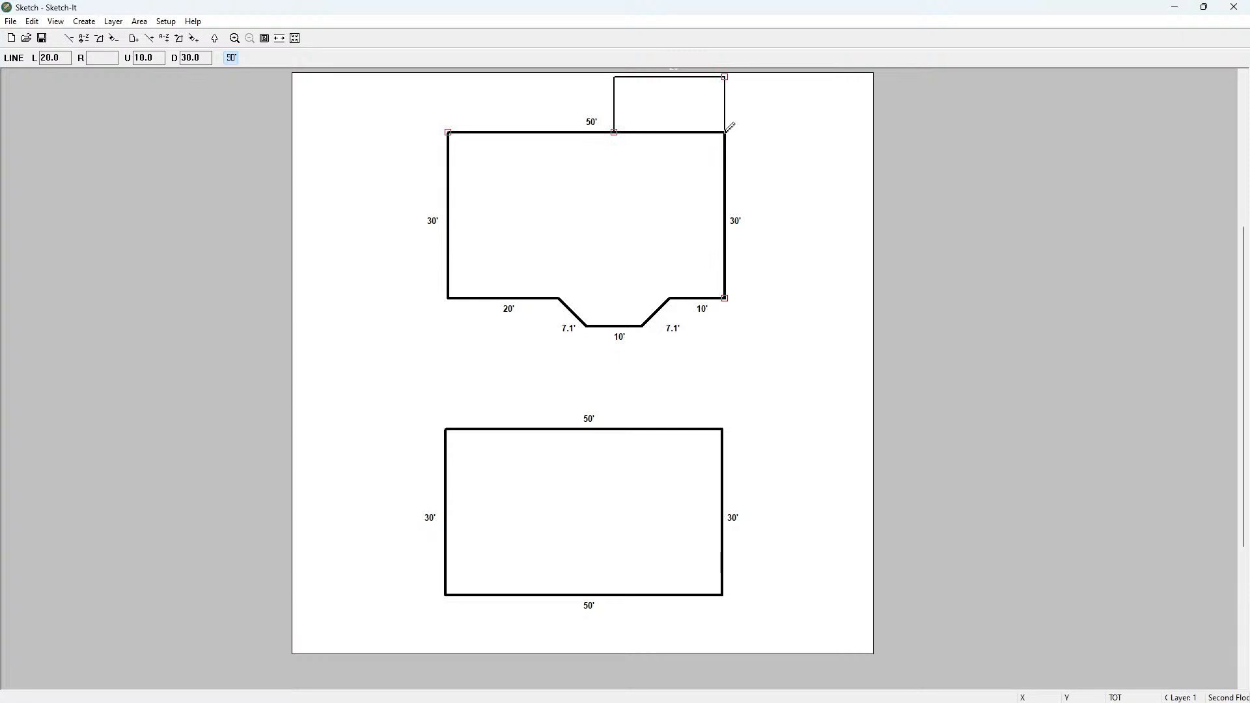
{"action": "right_click", "coordinate": [725, 133]}
{"action": "left_click", "coordinate": [296, 38]}
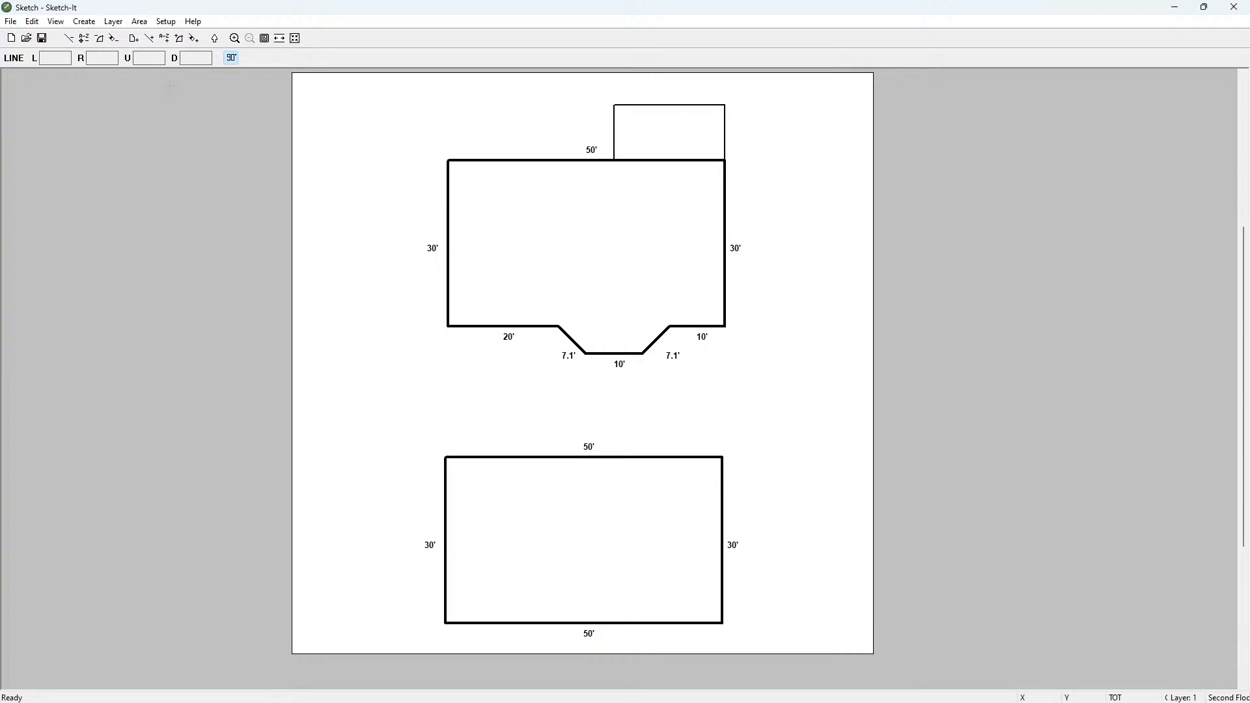
Add the preset text label Deck in the middle of the deck outline
{"action": "left_click", "coordinate": [84, 40]}
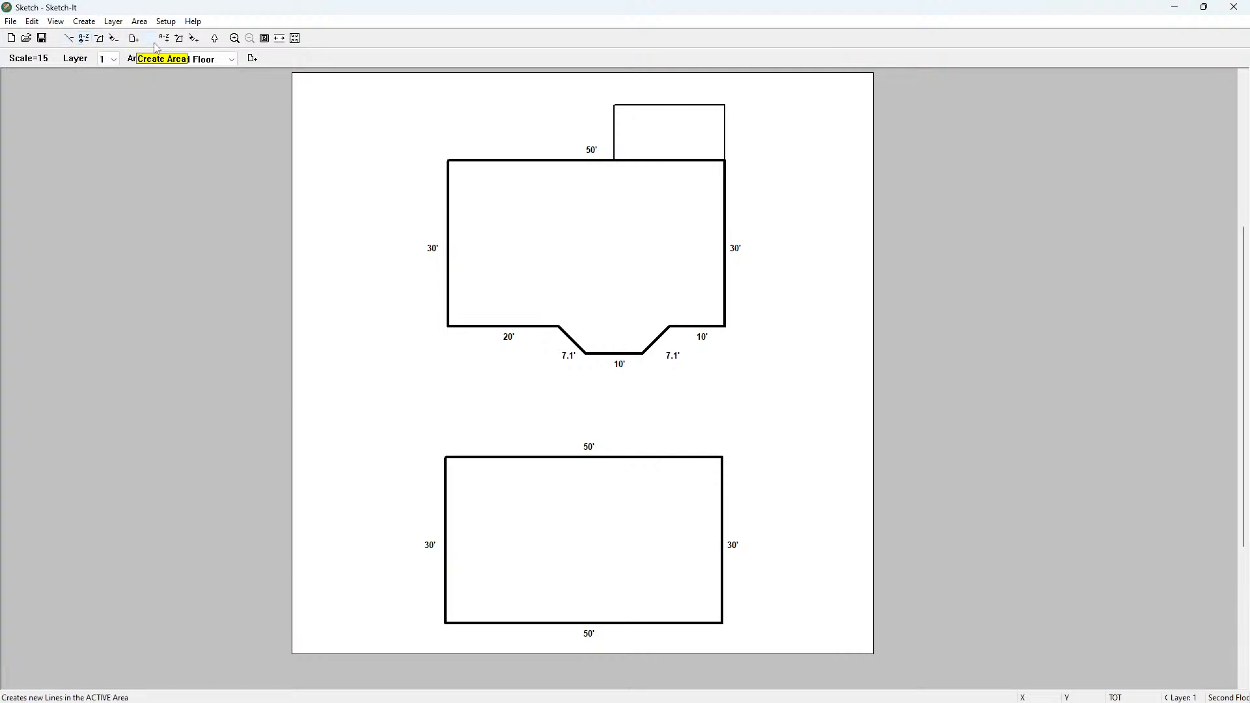
{"action": "left_click", "coordinate": [92, 24]}
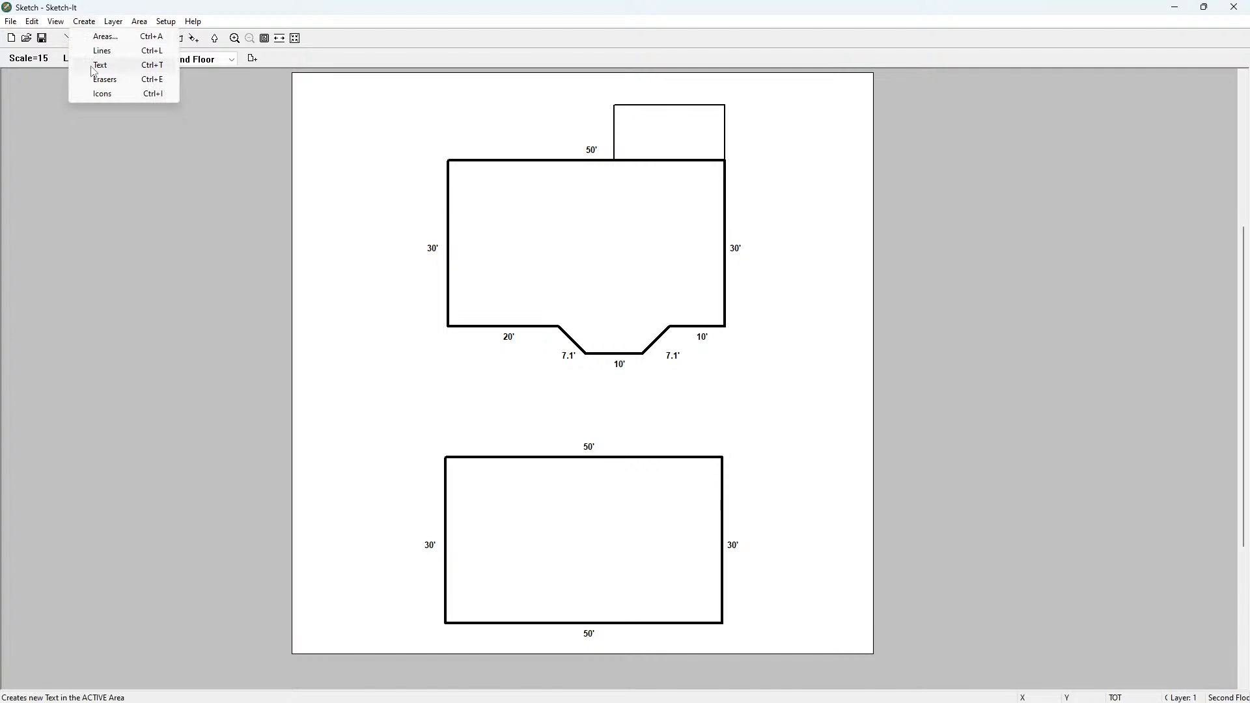
{"action": "left_click", "coordinate": [107, 67]}
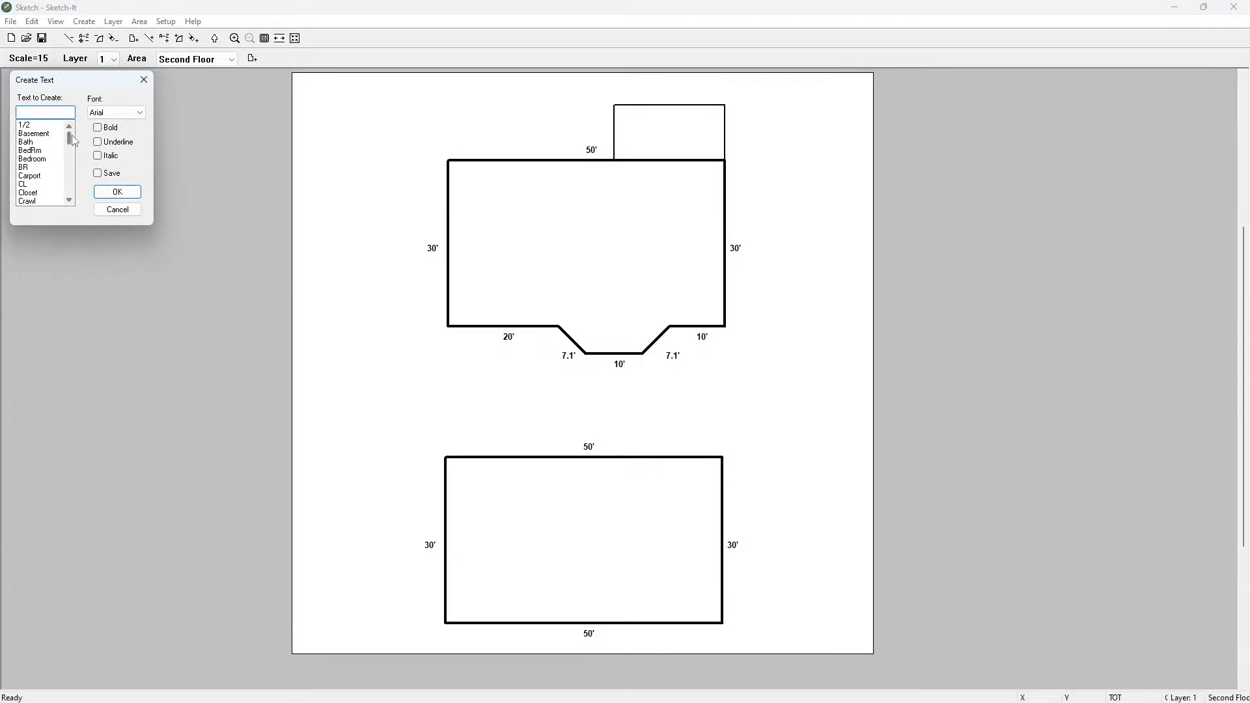
{"action": "scroll", "coordinate": [73, 142], "scroll_direction": "down", "scroll_amount": 1}
{"action": "left_click", "coordinate": [30, 193]}
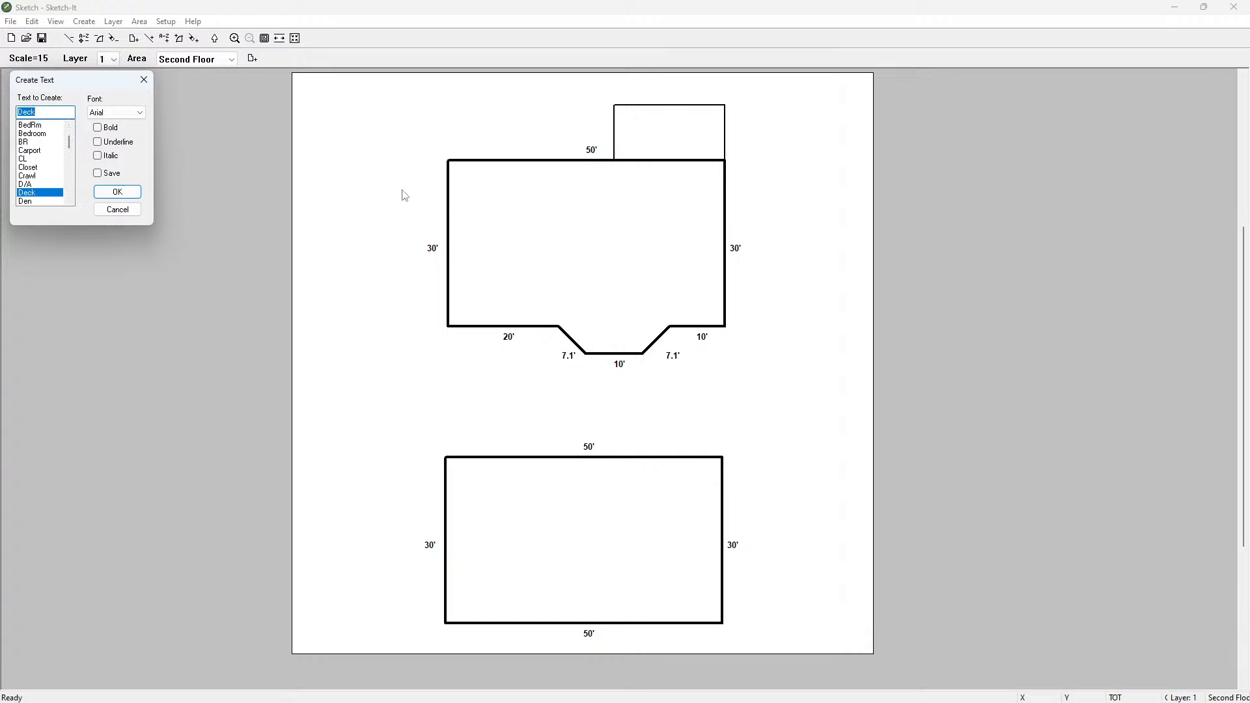
{"action": "left_click", "coordinate": [118, 192]}
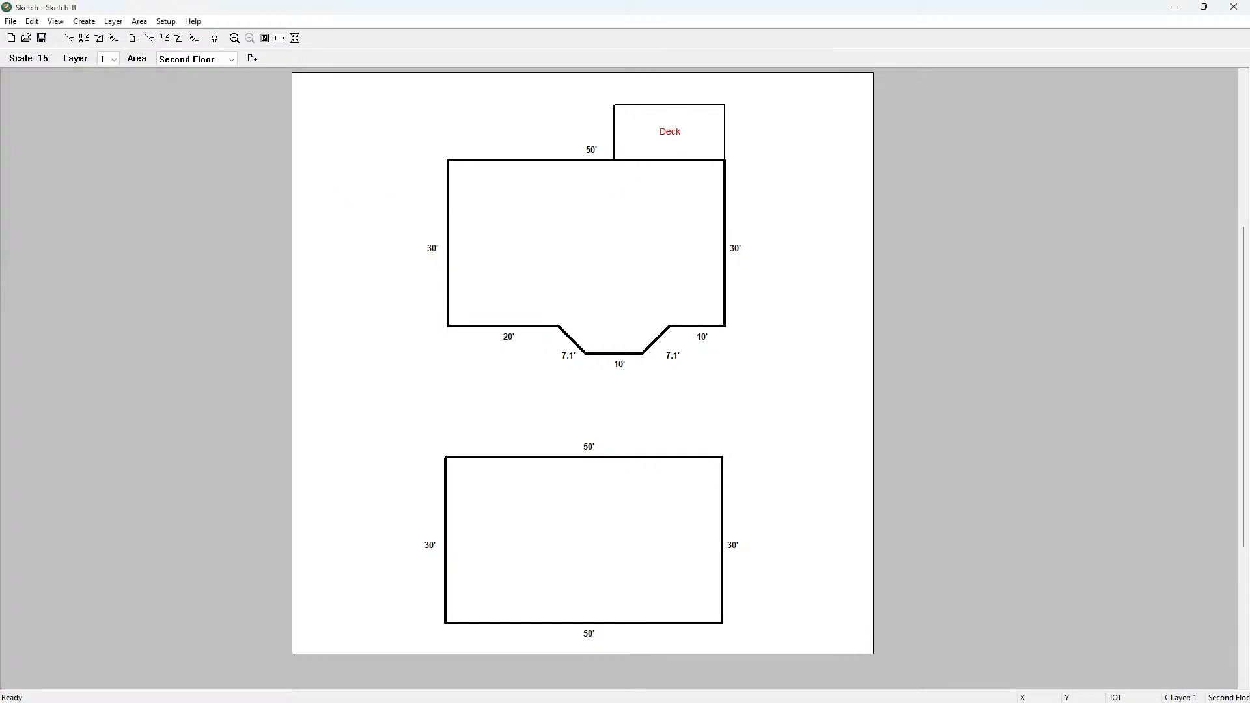
{"action": "left_click", "coordinate": [662, 132]}
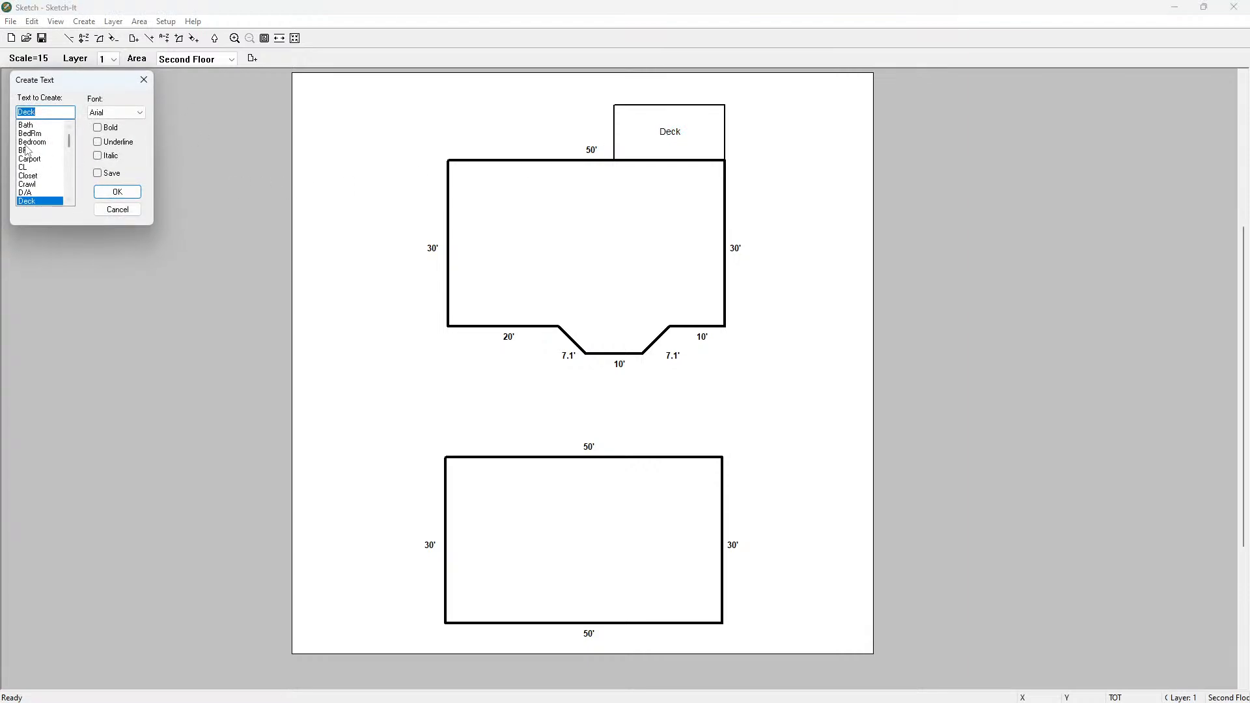
Add the preset text label Great Room inside the First Floor, just above the bay
{"action": "scroll", "coordinate": [32, 156], "scroll_direction": "down", "scroll_amount": 8}
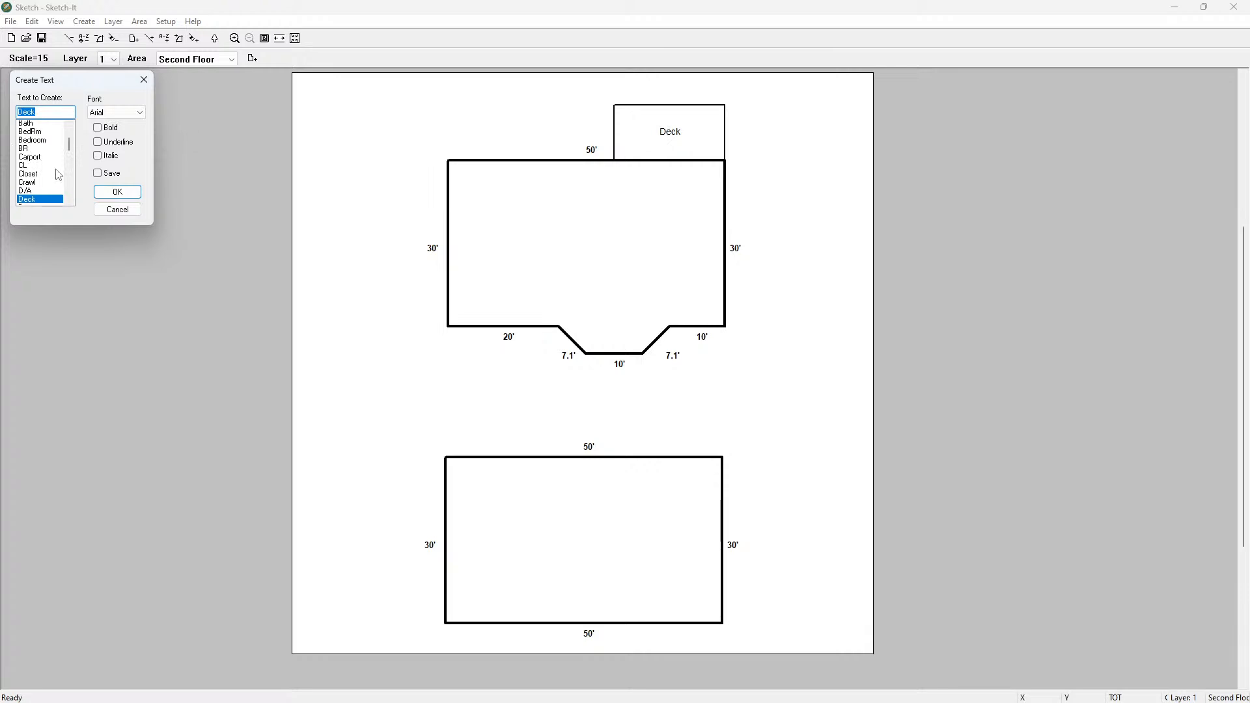
{"action": "scroll", "coordinate": [58, 175], "scroll_direction": "up", "scroll_amount": 5}
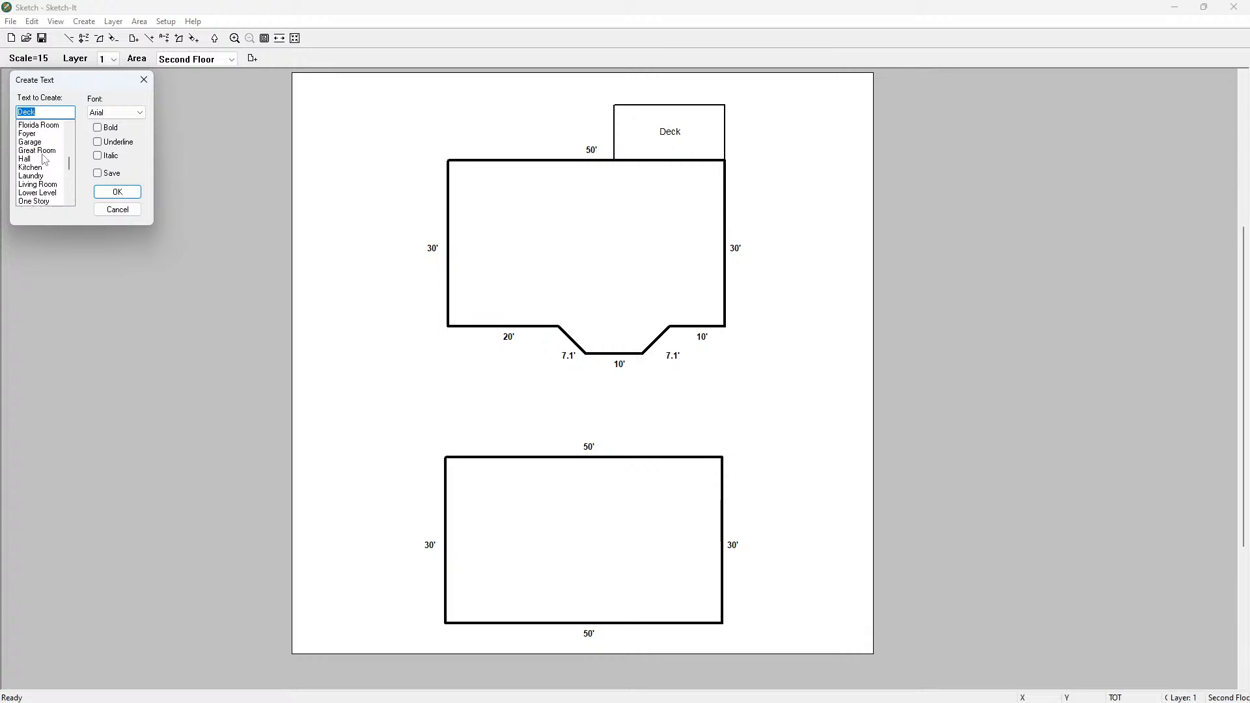
{"action": "left_click", "coordinate": [37, 151]}
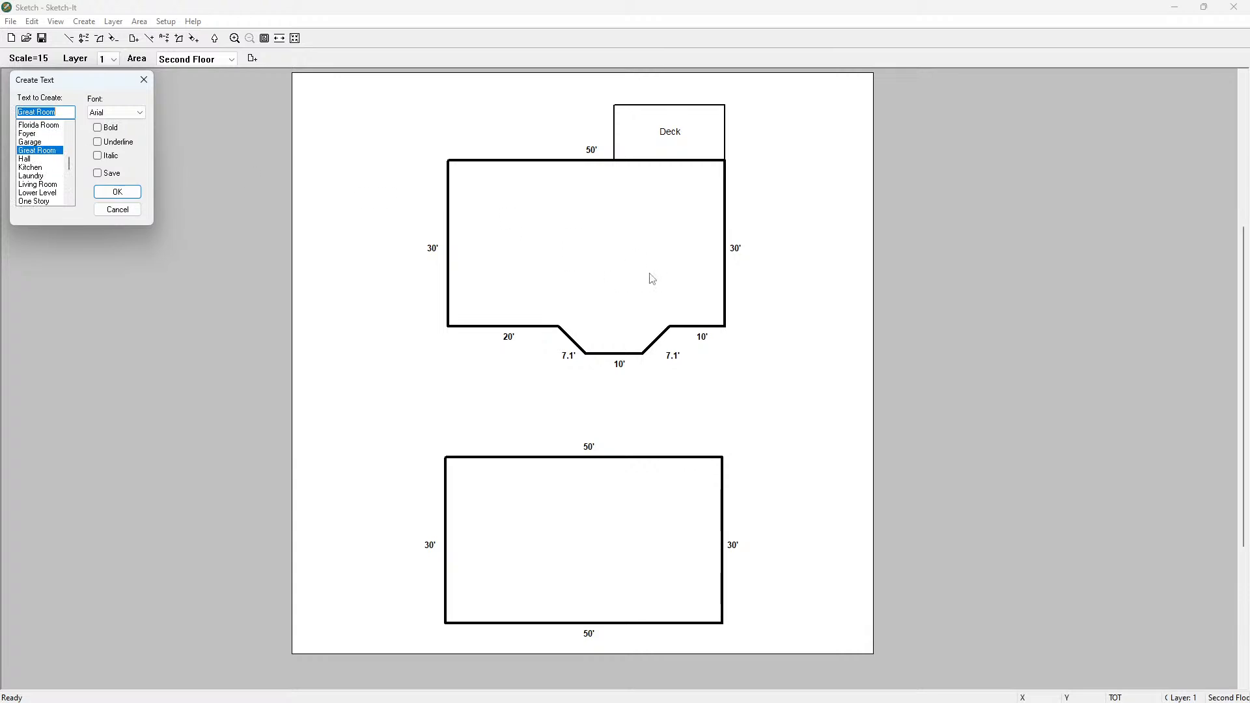
{"action": "left_click", "coordinate": [119, 193]}
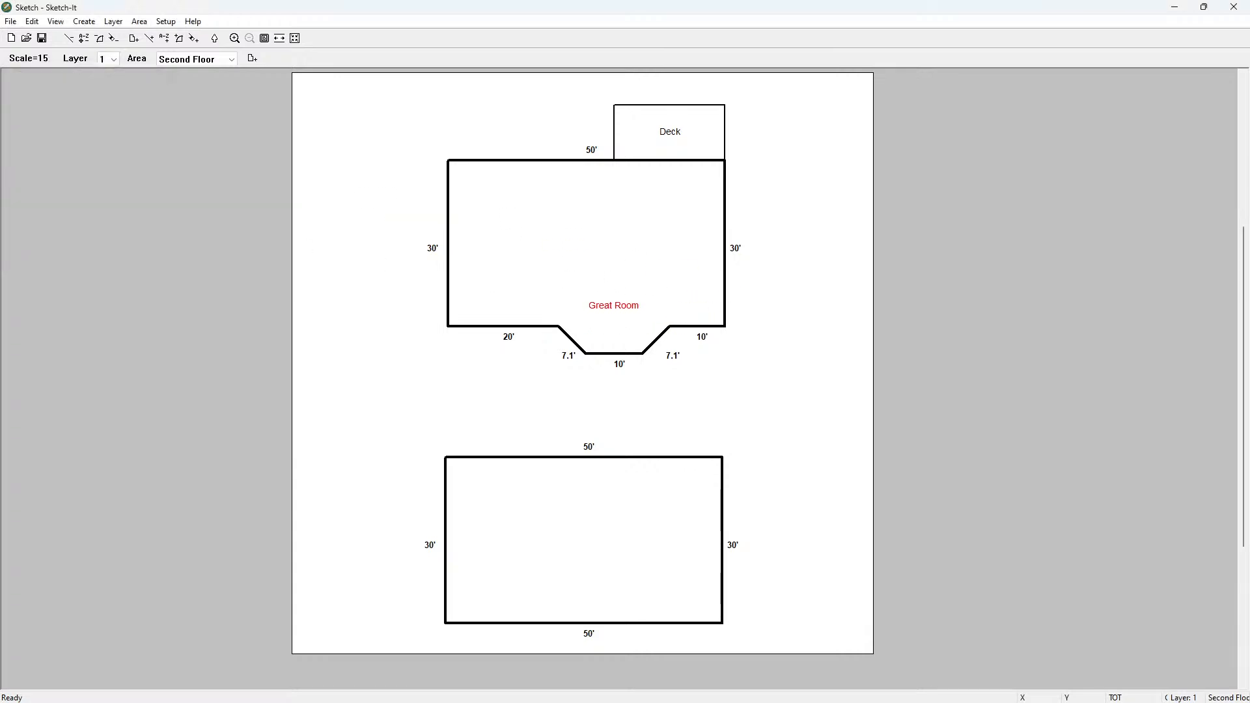
{"action": "left_click", "coordinate": [614, 305]}
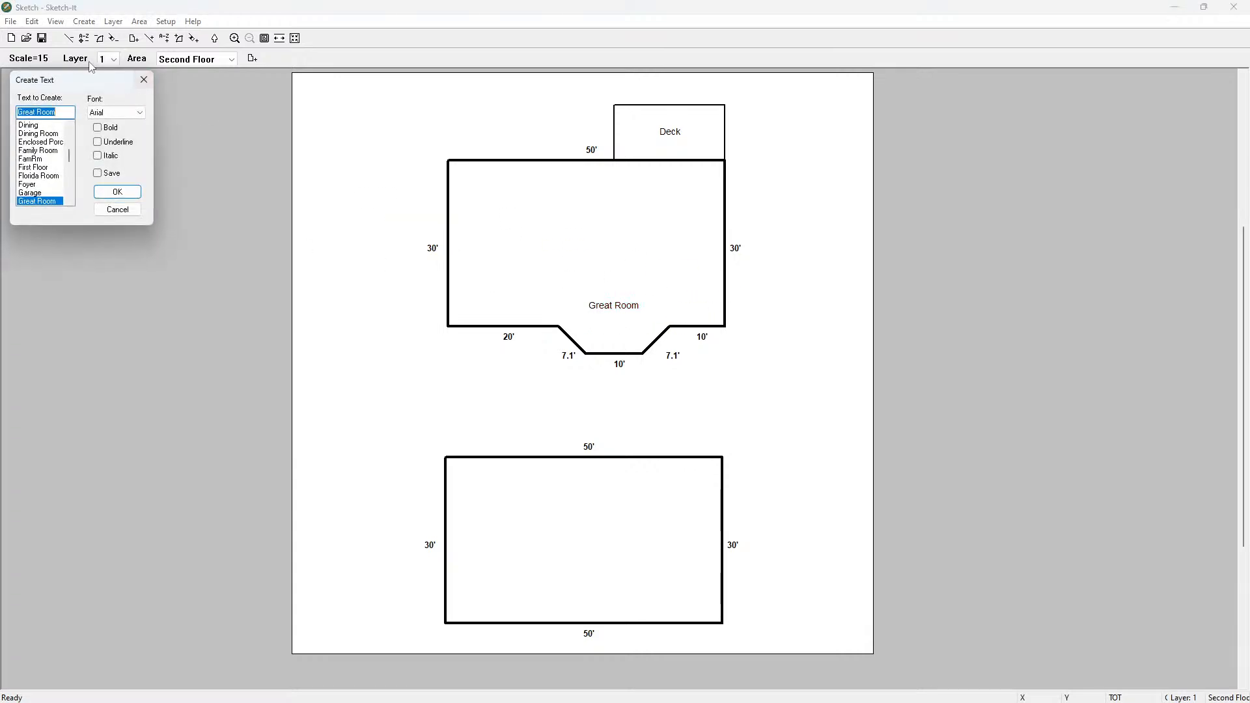
Add the preset text label Dining Room inside the First Floor, below the deck
{"action": "left_click", "coordinate": [33, 134]}
{"action": "left_click", "coordinate": [123, 192]}
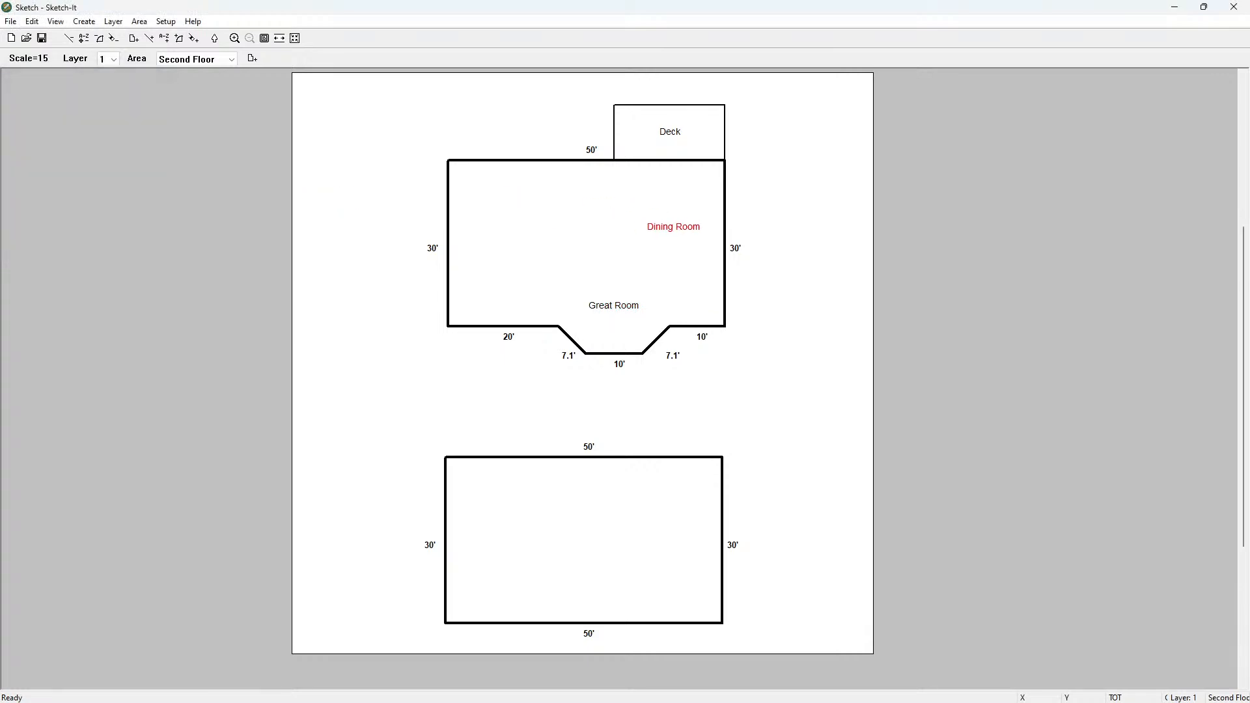
{"action": "left_click", "coordinate": [675, 204]}
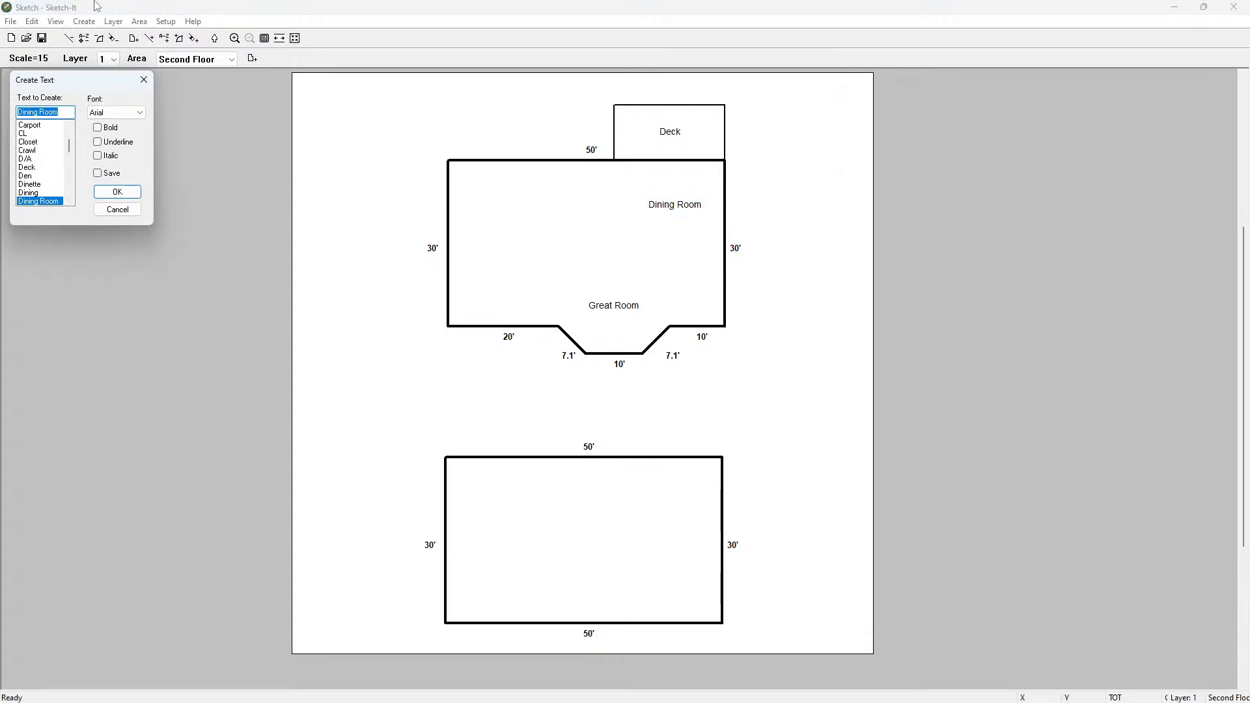
Add the custom text label Data Closet in the First Floor's upper-left corner and finish placing text
{"action": "type", "text": "Data C"}
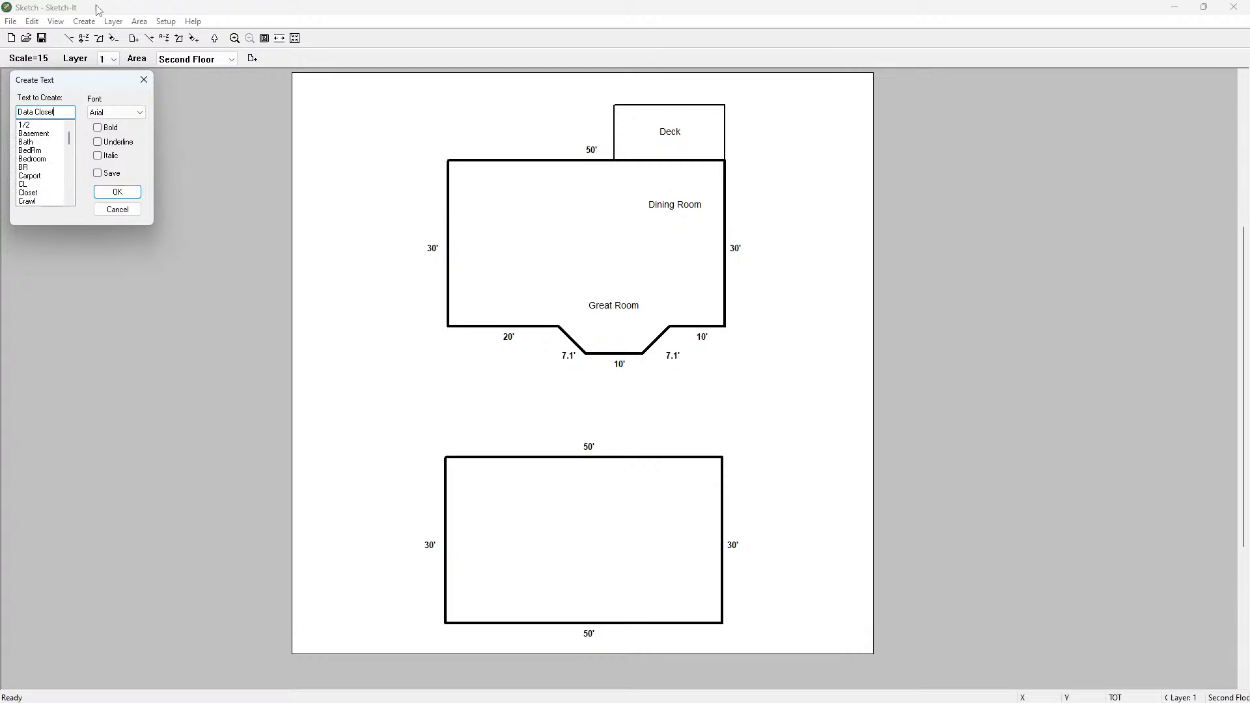
{"action": "type", "text": "loset"}
{"action": "left_click", "coordinate": [117, 192]}
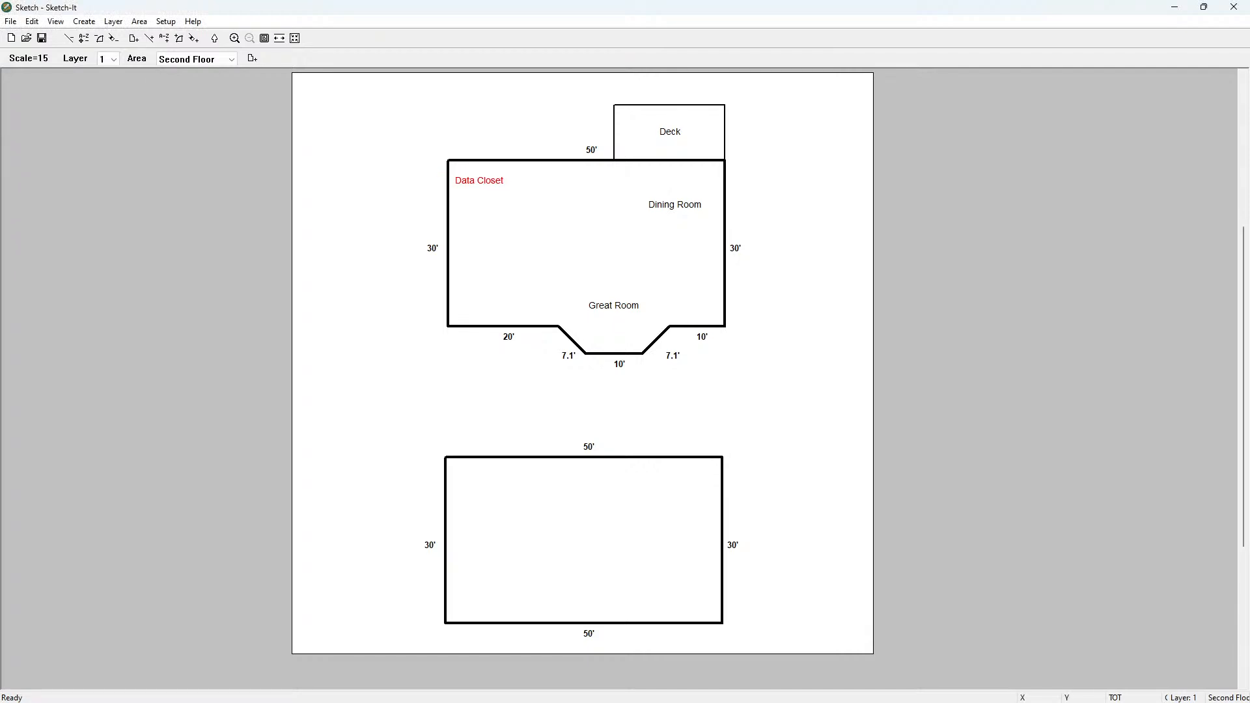
{"action": "left_click", "coordinate": [479, 180]}
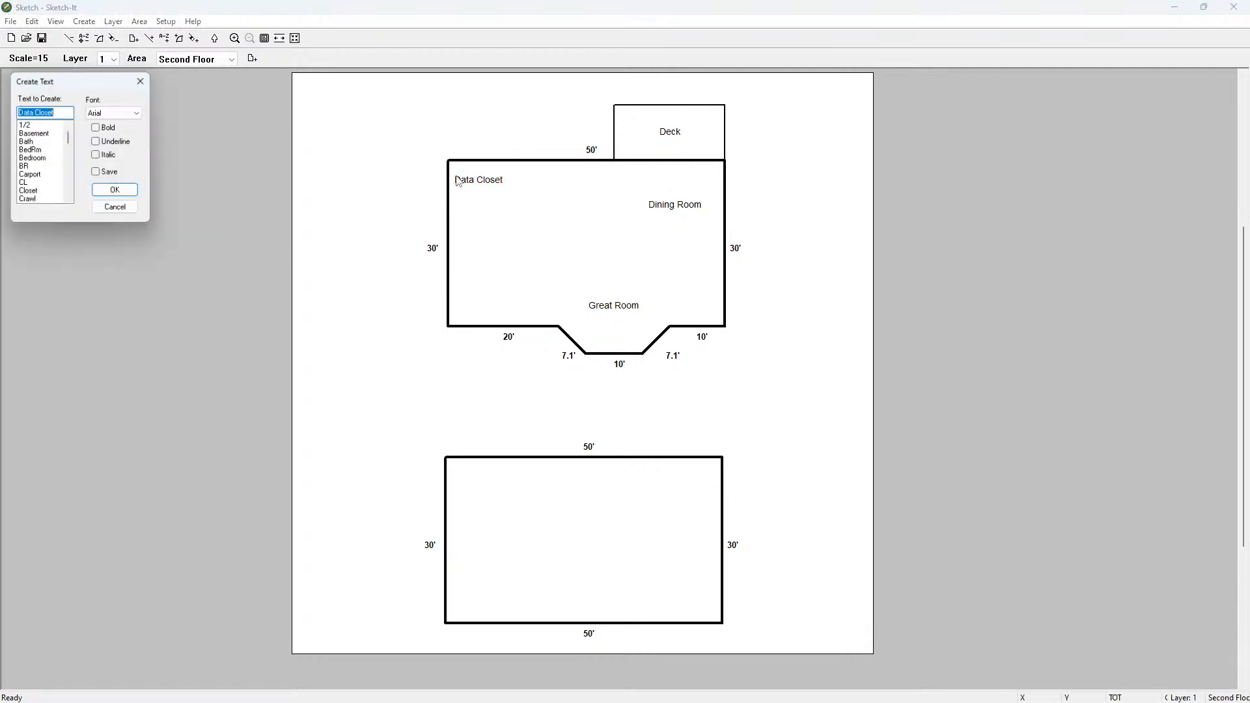
{"action": "left_click", "coordinate": [127, 207]}
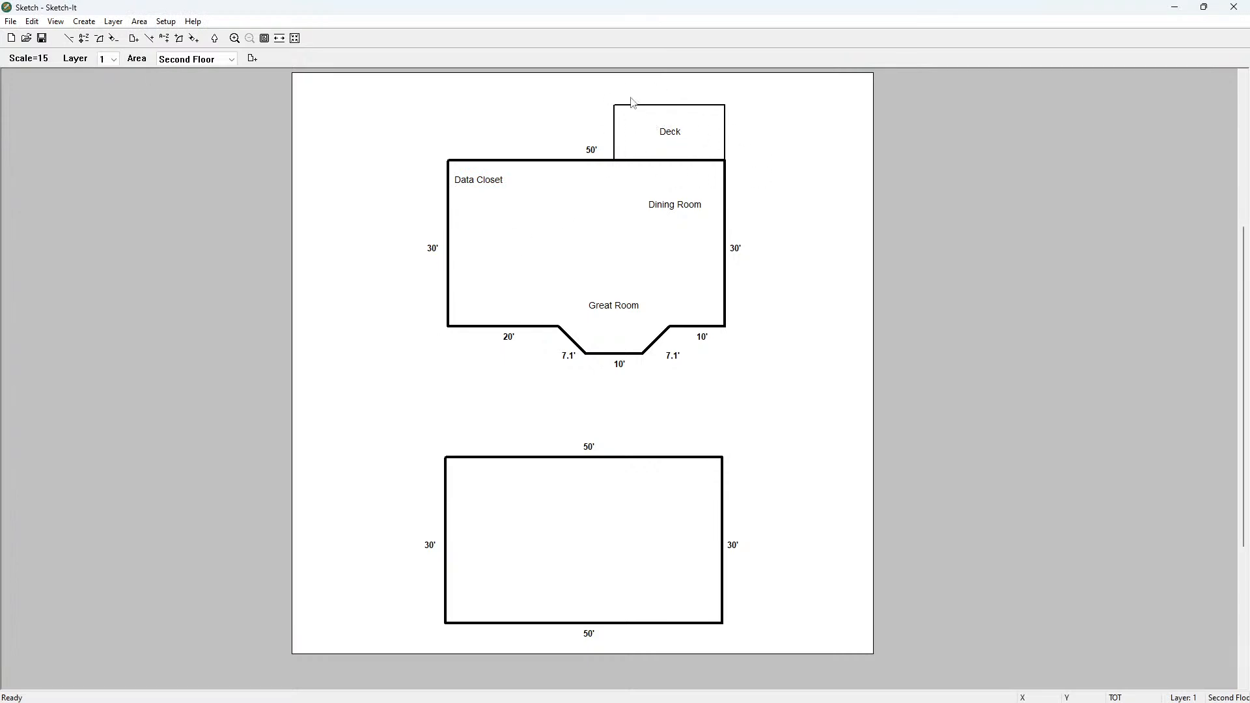
{"action": "left_click", "coordinate": [84, 22]}
{"action": "left_click", "coordinate": [96, 66]}
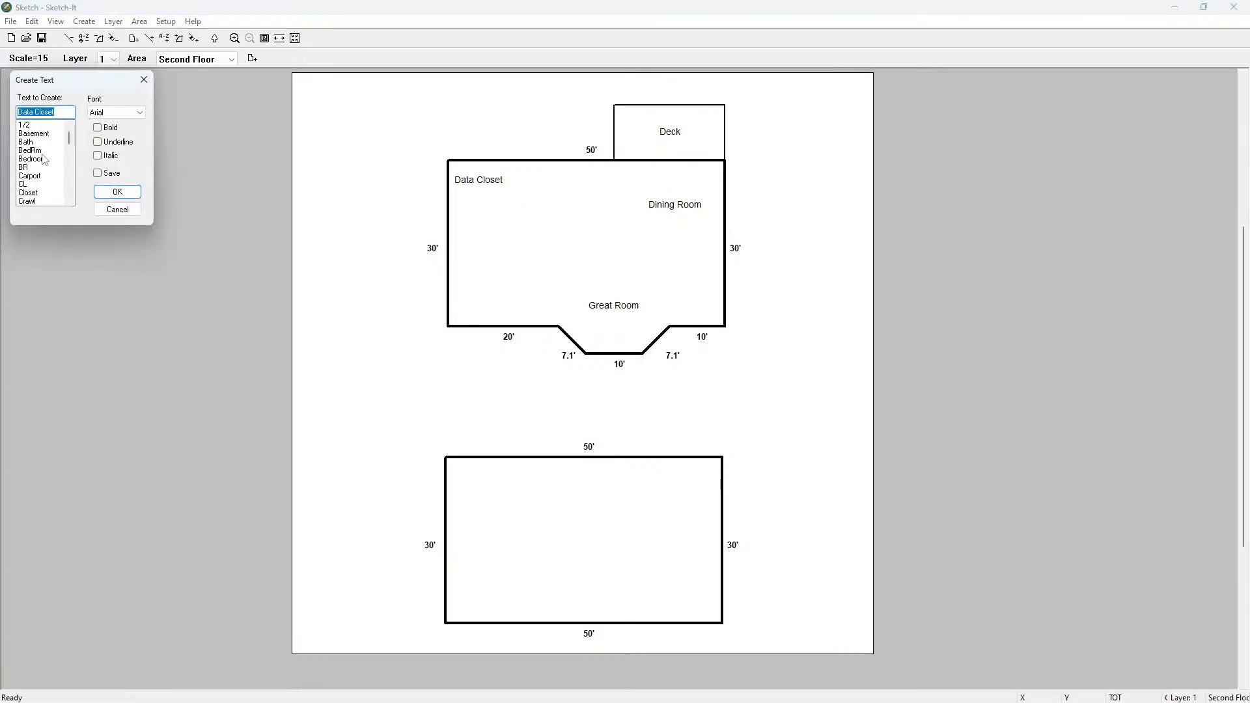
{"action": "left_click", "coordinate": [117, 209]}
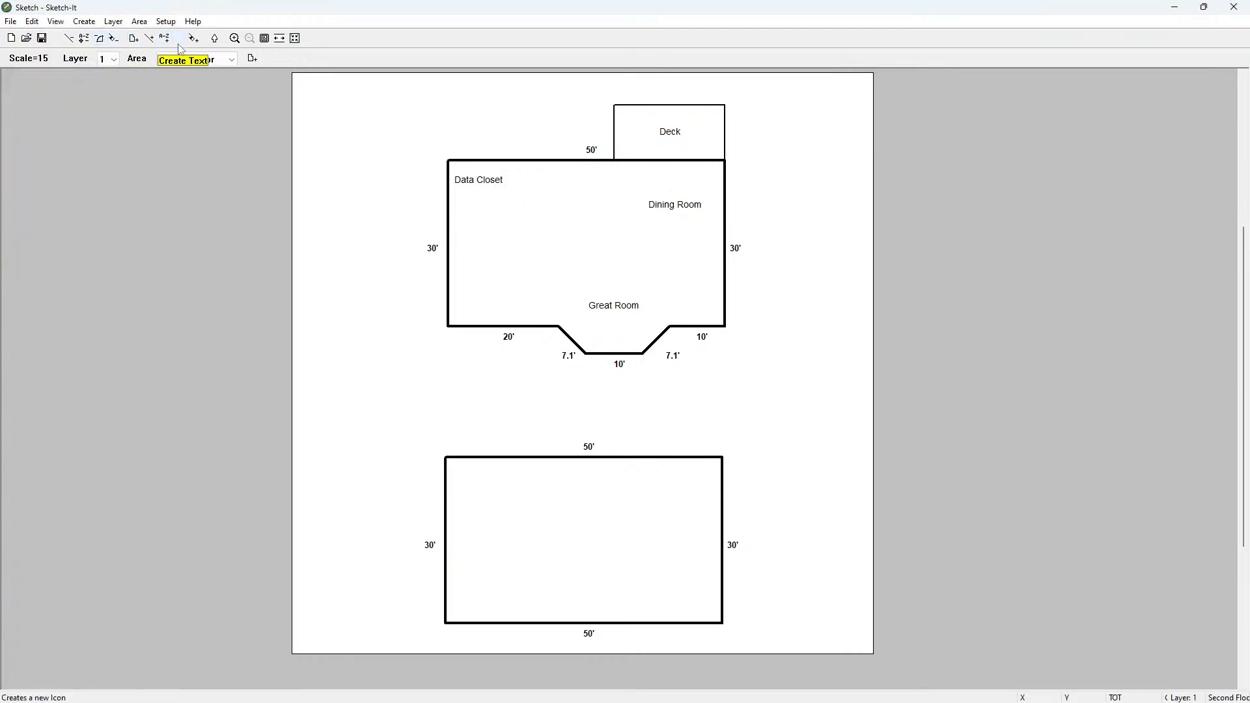
Draw interior walls in the First Floor from the bay's left corner, 15' up and 20' left to the outer wall
{"action": "left_click", "coordinate": [150, 38]}
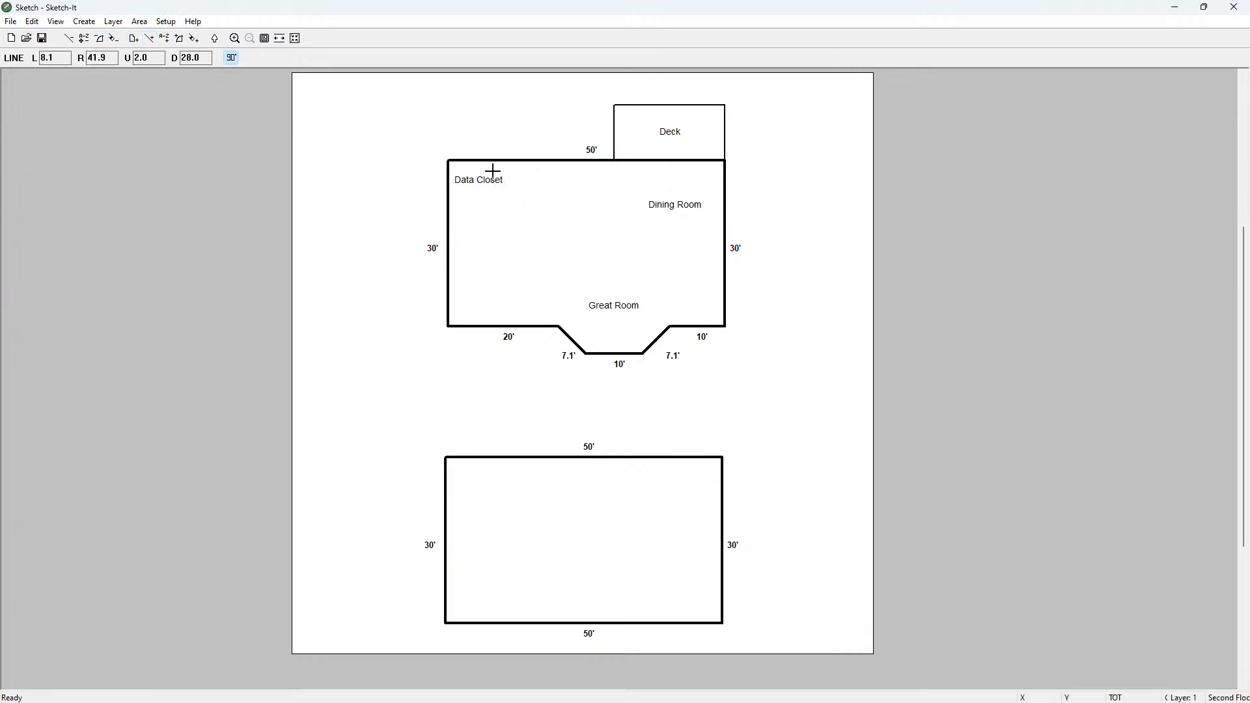
{"action": "left_click", "coordinate": [559, 326]}
{"action": "left_click", "coordinate": [560, 242]}
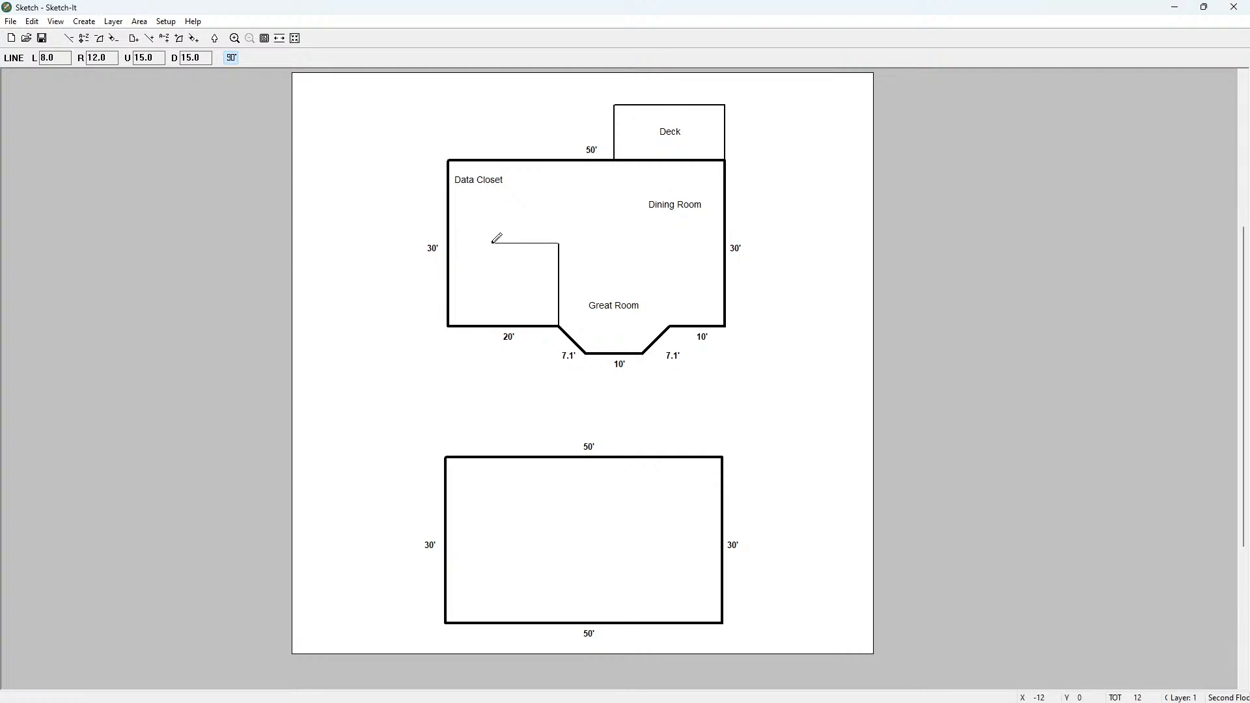
{"action": "left_click", "coordinate": [450, 242]}
Add the custom text label Primary Bedroom inside the walled room in the First Floor's lower-left corner and finish placing text
{"action": "left_click", "coordinate": [84, 21]}
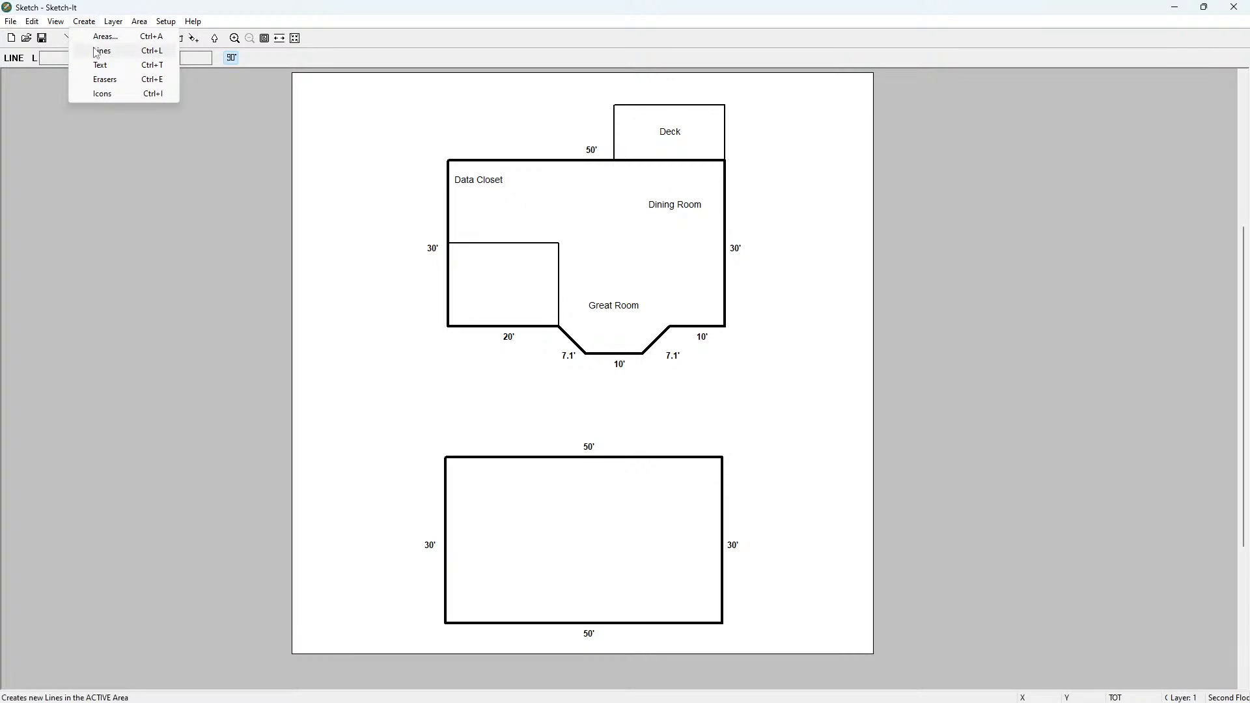
{"action": "left_click", "coordinate": [101, 66]}
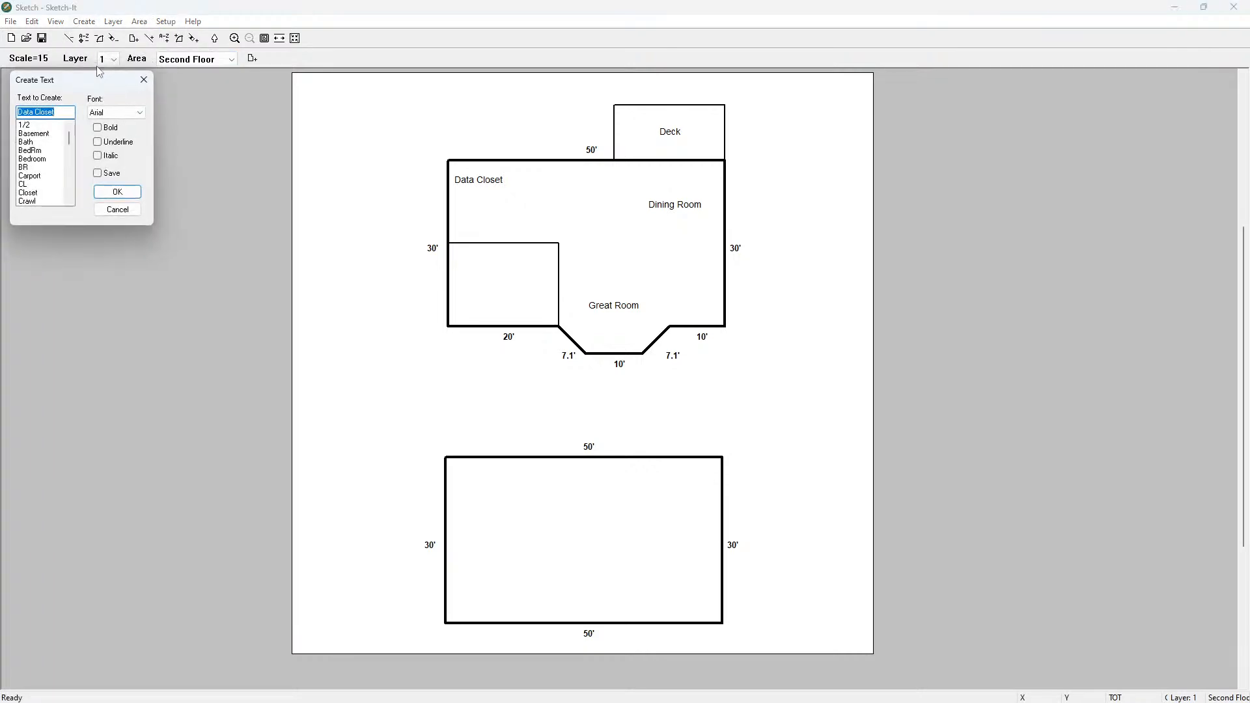
{"action": "scroll", "coordinate": [47, 177], "scroll_direction": "down", "scroll_amount": 3}
{"action": "scroll", "coordinate": [46, 177], "scroll_direction": "down", "scroll_amount": 5}
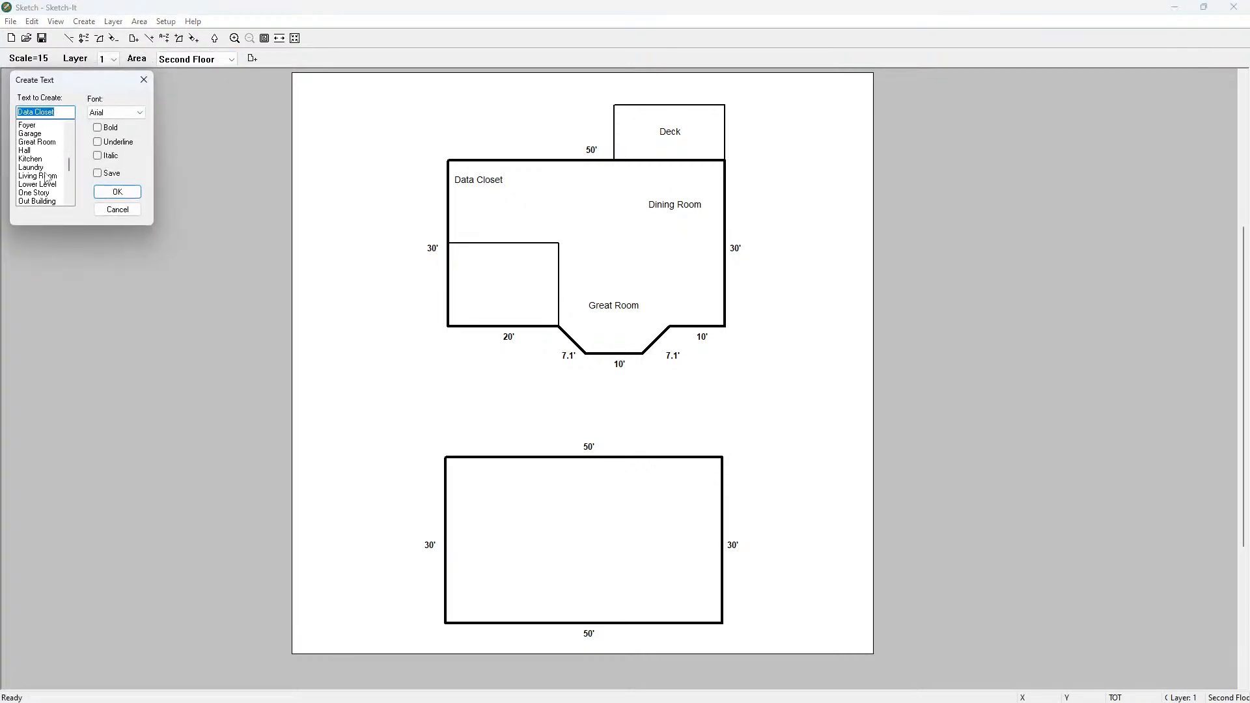
{"action": "scroll", "coordinate": [47, 177], "scroll_direction": "down", "scroll_amount": 5}
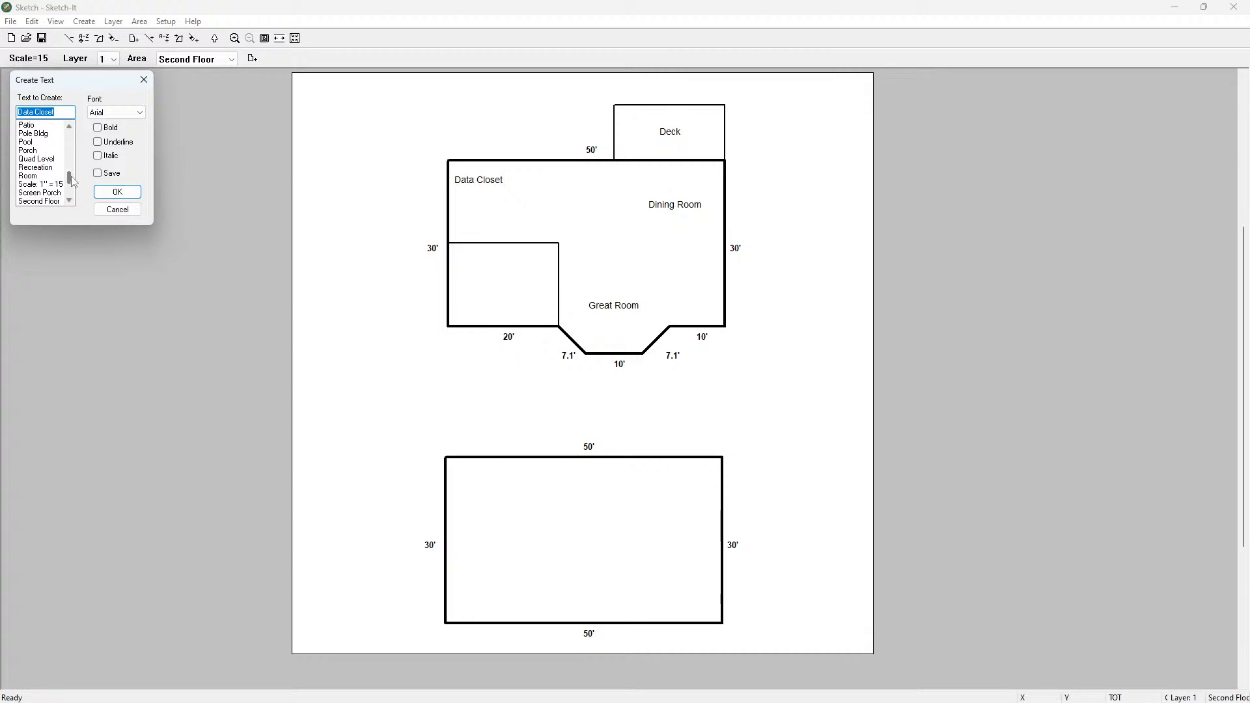
{"action": "mouse_move", "coordinate": [71, 177]}
{"action": "left_mouse_down"}
{"action": "mouse_move", "coordinate": [70, 187]}
{"action": "mouse_move", "coordinate": [77, 165]}
{"action": "left_mouse_up"}
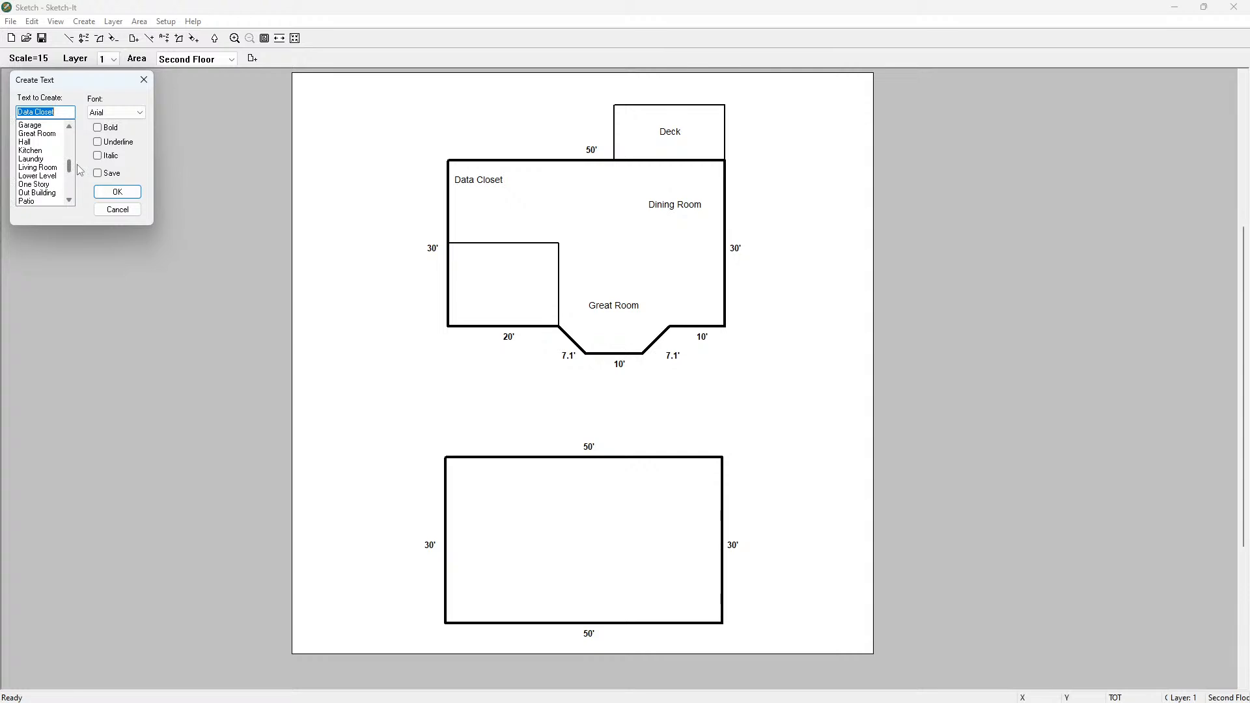
{"action": "type", "text": "Pl"}
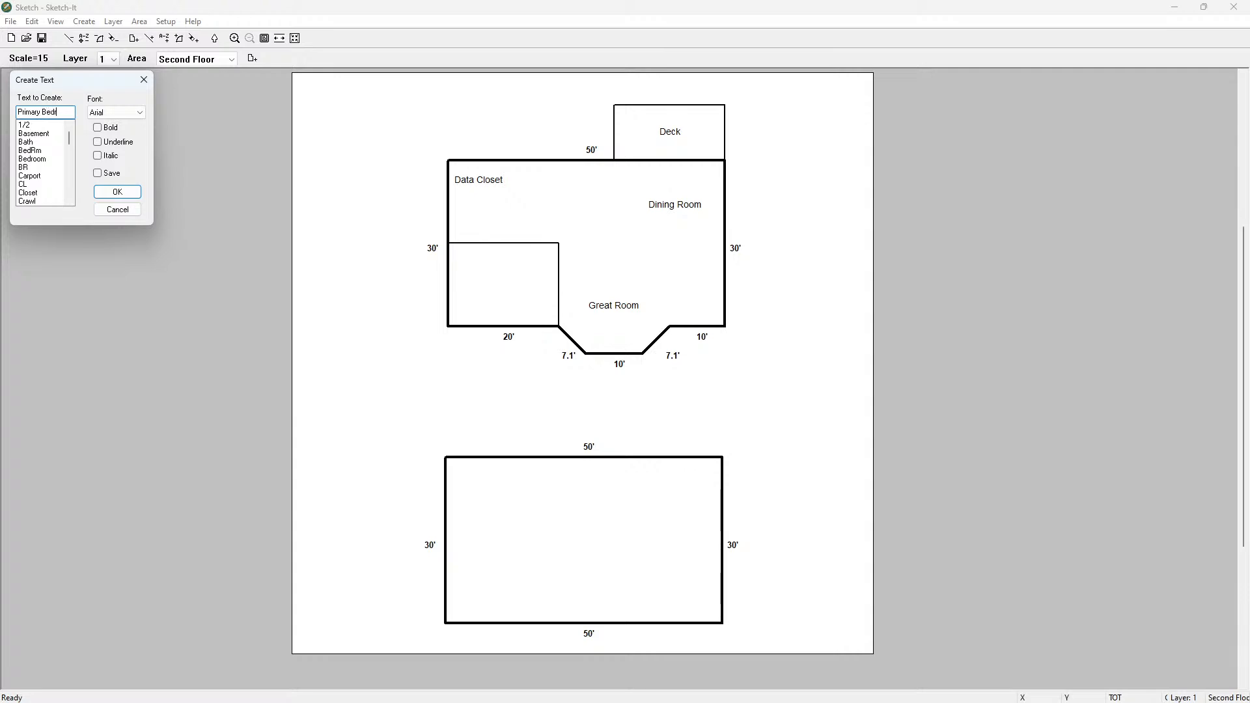
{"action": "left_click", "coordinate": [117, 191]}
{"action": "left_click", "coordinate": [500, 282]}
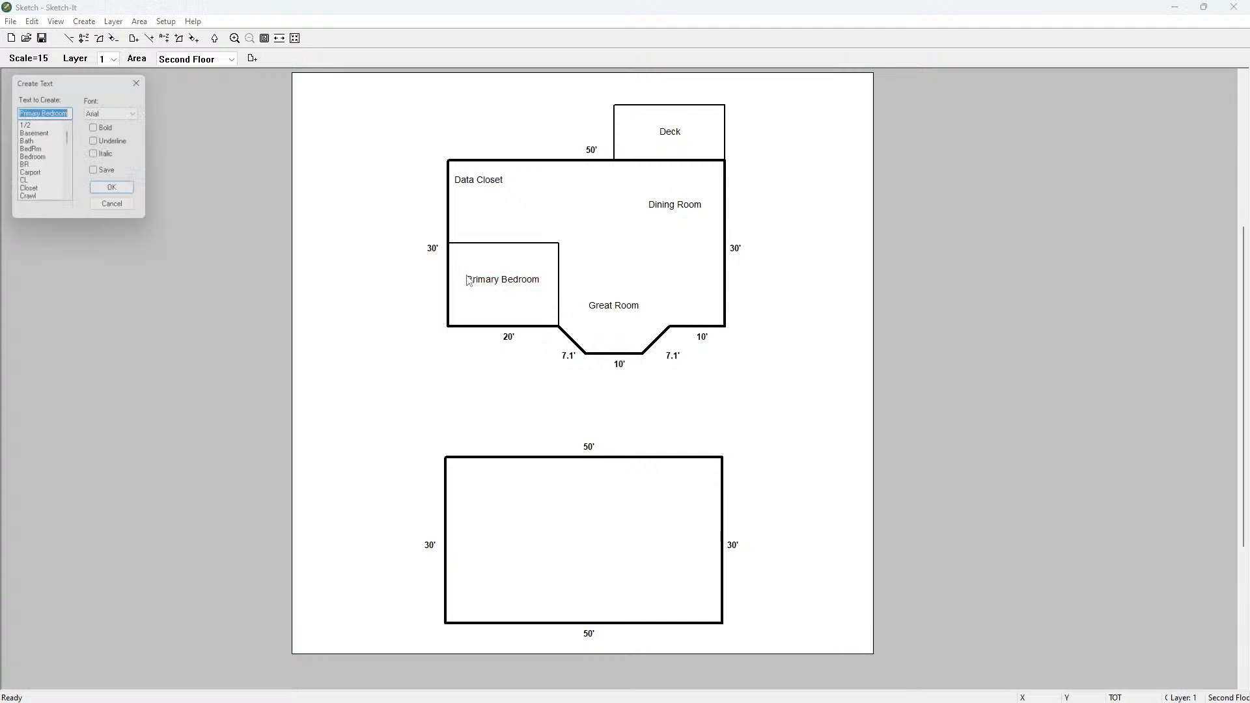
{"action": "left_click", "coordinate": [117, 209]}
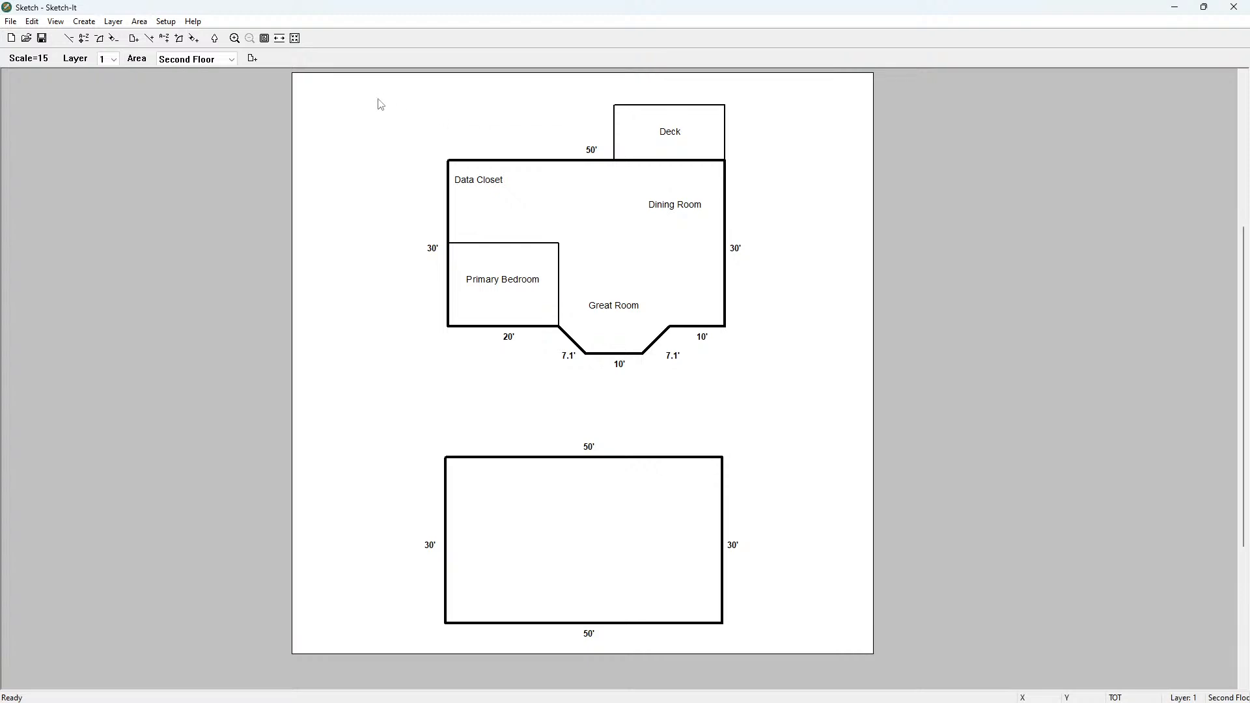
Place a 2.5' wide Door (Left) icon on the Primary Bedroom's upper wall, rotated to swing upward out of the room
{"action": "left_click", "coordinate": [85, 23]}
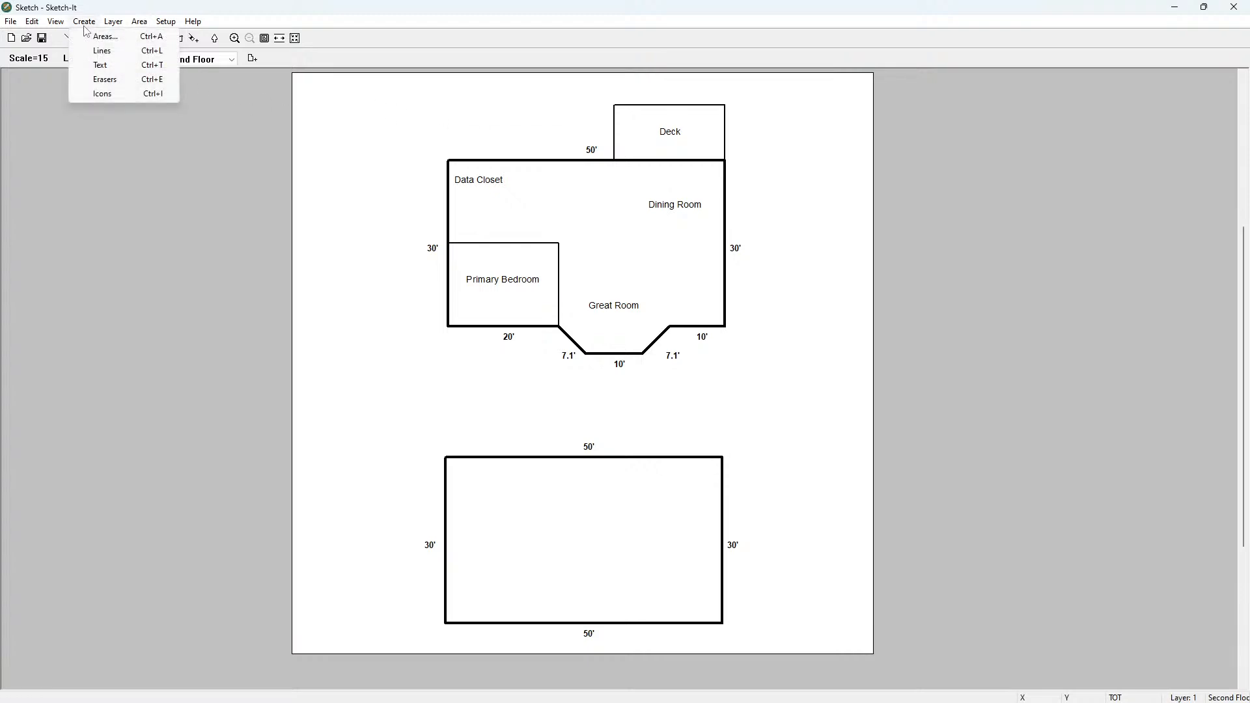
{"action": "left_click", "coordinate": [104, 97]}
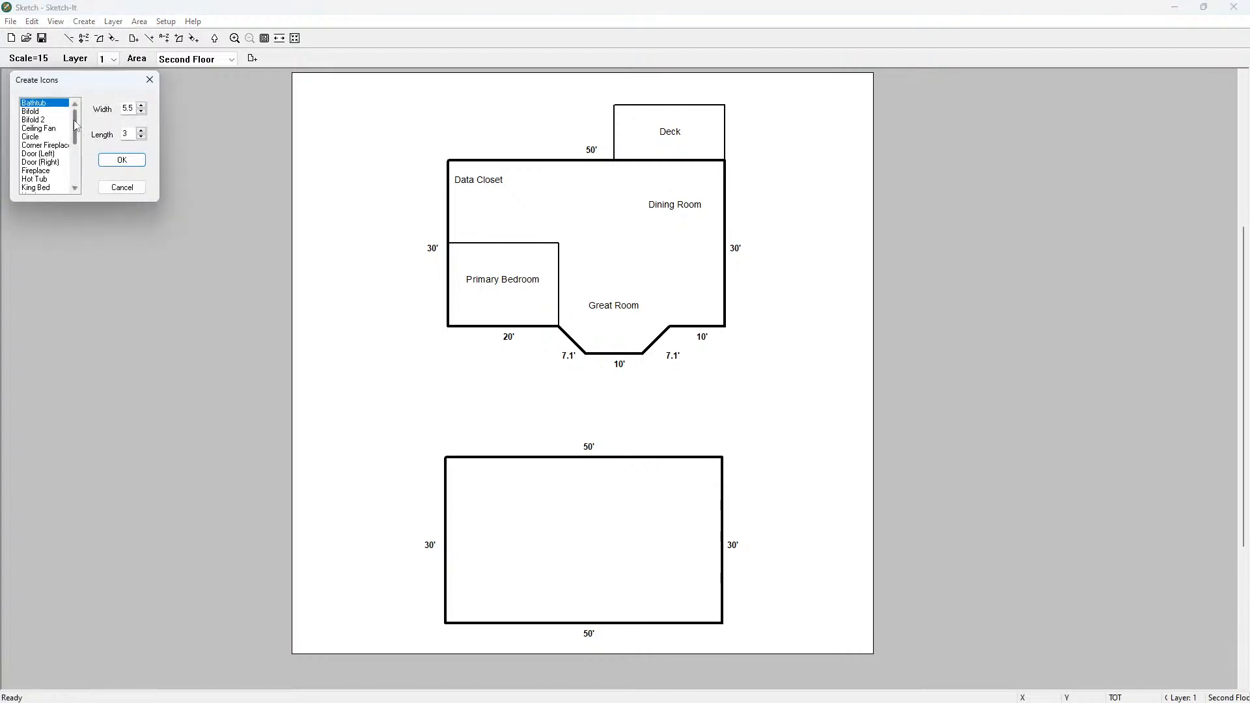
{"action": "mouse_move", "coordinate": [75, 127]}
{"action": "left_mouse_down"}
{"action": "mouse_move", "coordinate": [75, 171]}
{"action": "mouse_move", "coordinate": [76, 116]}
{"action": "left_mouse_up"}
{"action": "left_click", "coordinate": [47, 157]}
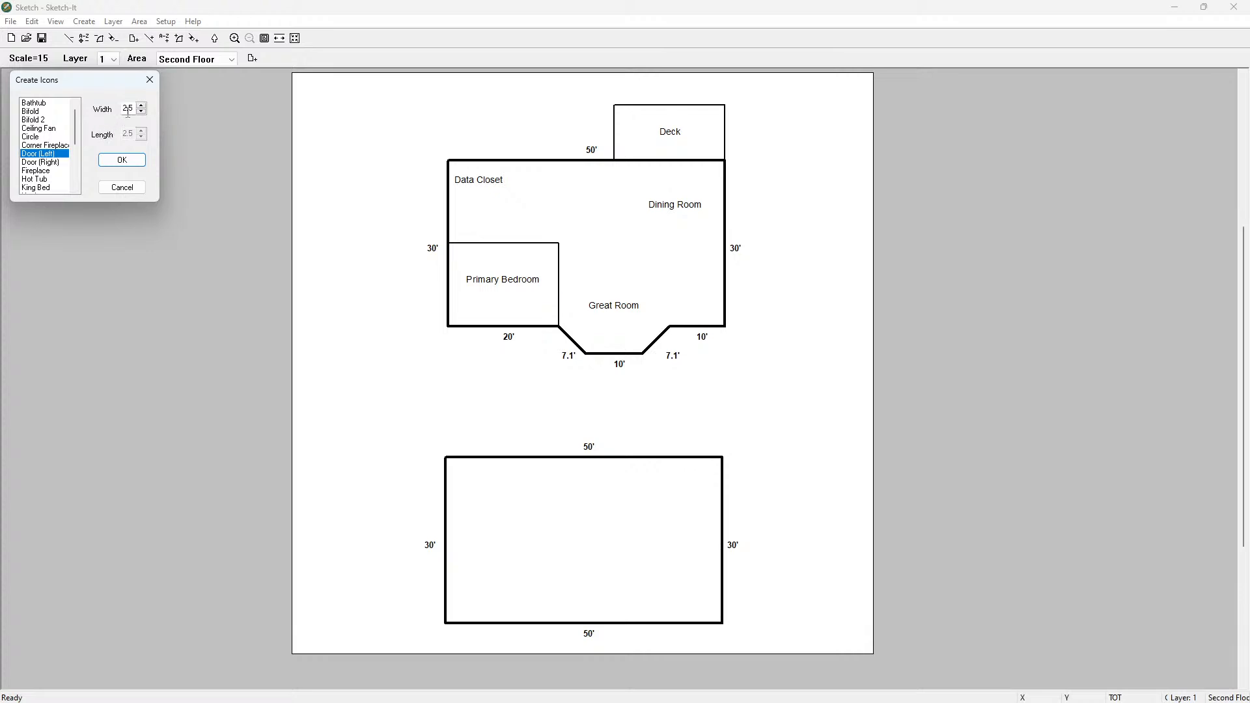
{"action": "left_click", "coordinate": [122, 160]}
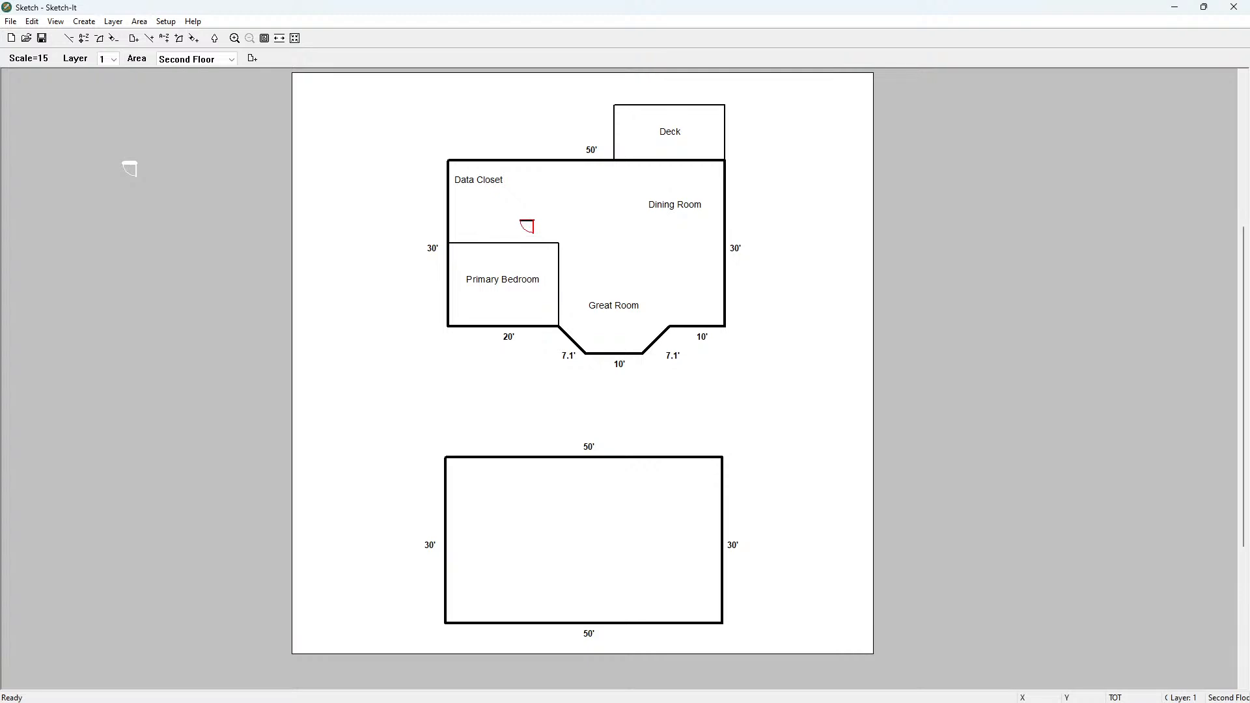
{"action": "key", "text": "Right"}
{"action": "key", "text": "Right"}
{"action": "key", "text": "Right"}
{"action": "key", "text": "Right"}
{"action": "key", "text": "Right"}
{"action": "key", "text": "Right"}
{"action": "key", "text": "Right"}
{"action": "key", "text": "Right"}
{"action": "key", "text": "Right"}
{"action": "key", "text": "Right"}
{"action": "left_click", "coordinate": [533, 236]}
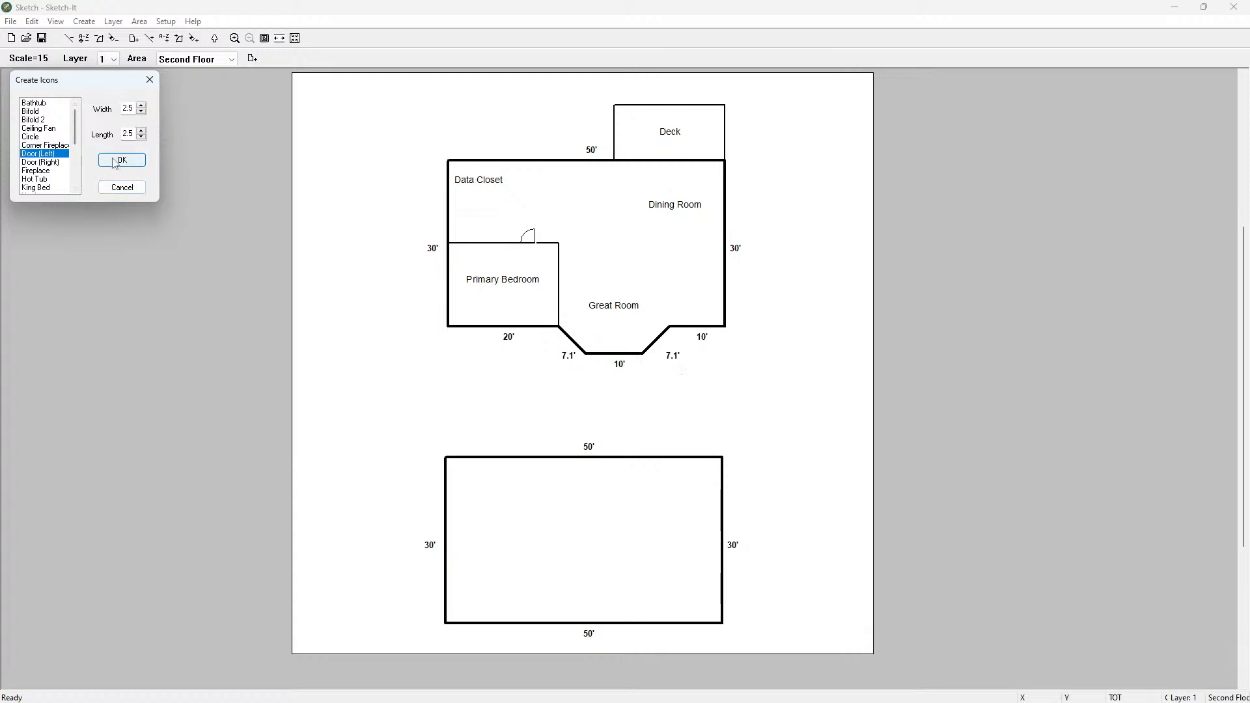
Place a 2.5' wide Door (Right) icon on the First Floor's lower outer wall, just right of the bay
{"action": "key", "text": "Down"}
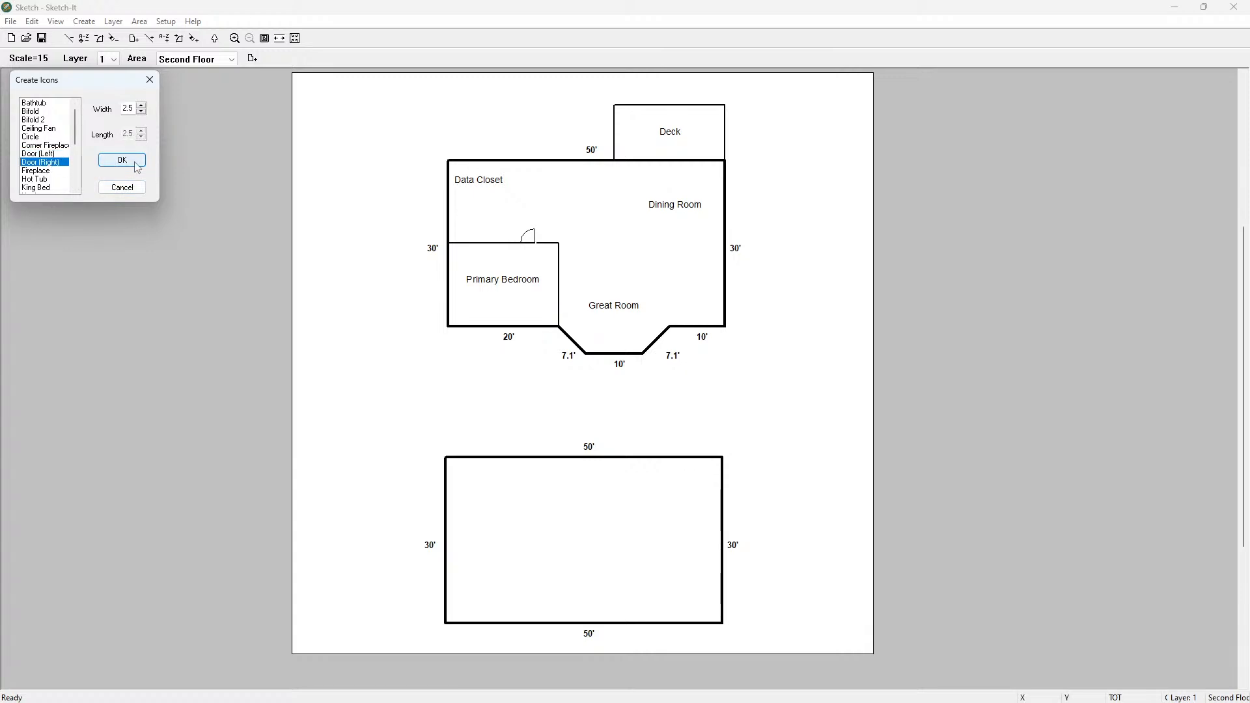
{"action": "left_click", "coordinate": [135, 163]}
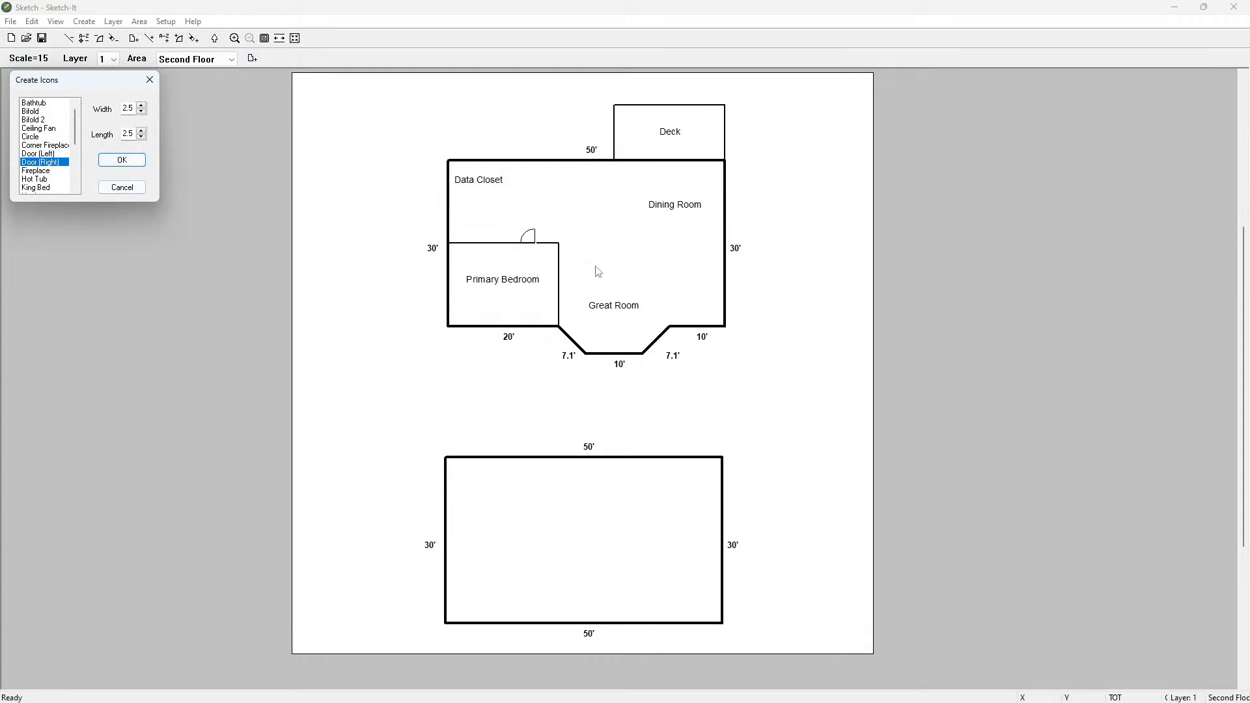
{"action": "left_click", "coordinate": [121, 161]}
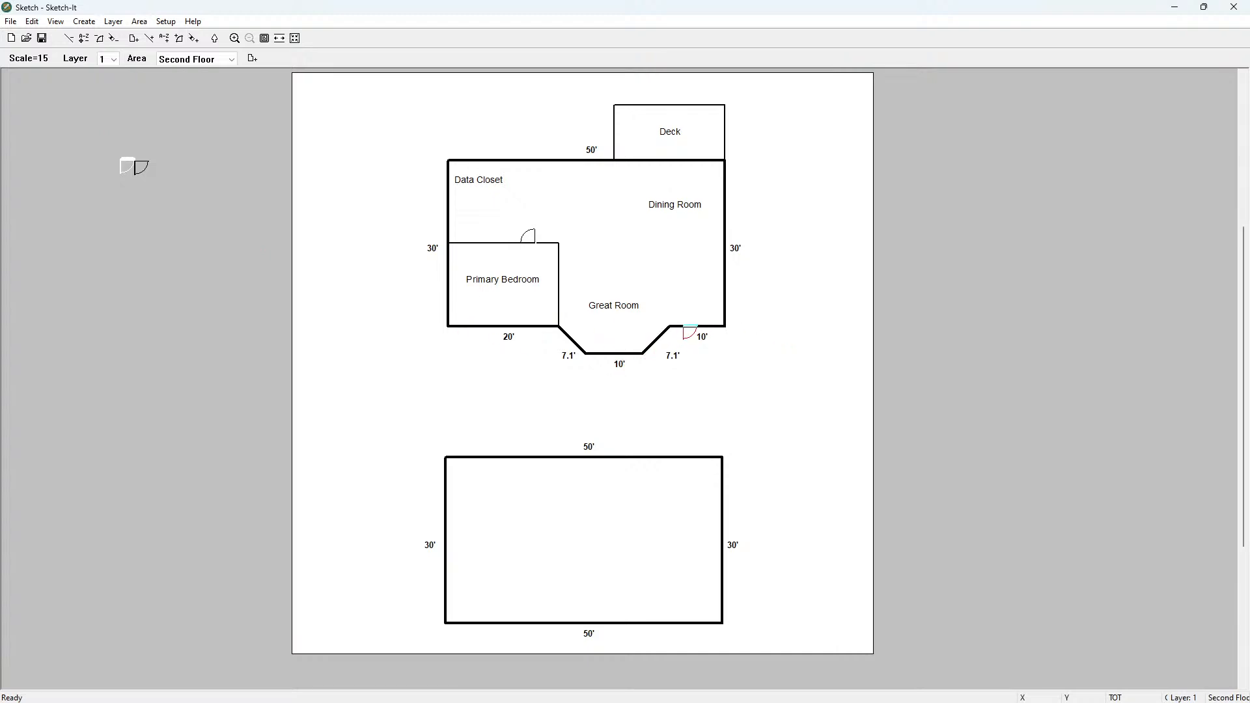
{"action": "left_click", "coordinate": [681, 326]}
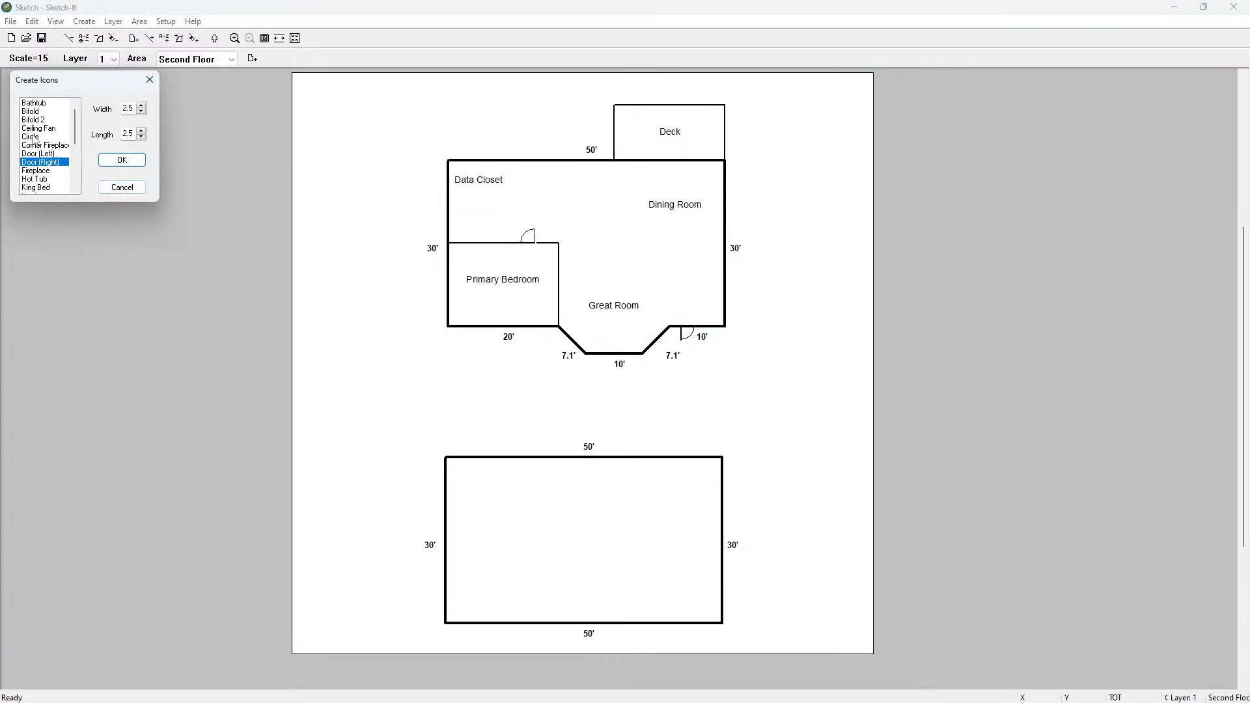
Place a Ceiling Fan icon in the Primary Bedroom and a Fireplace icon against the outer wall beside the Dining Room, and finish placing icons
{"action": "left_click", "coordinate": [122, 160]}
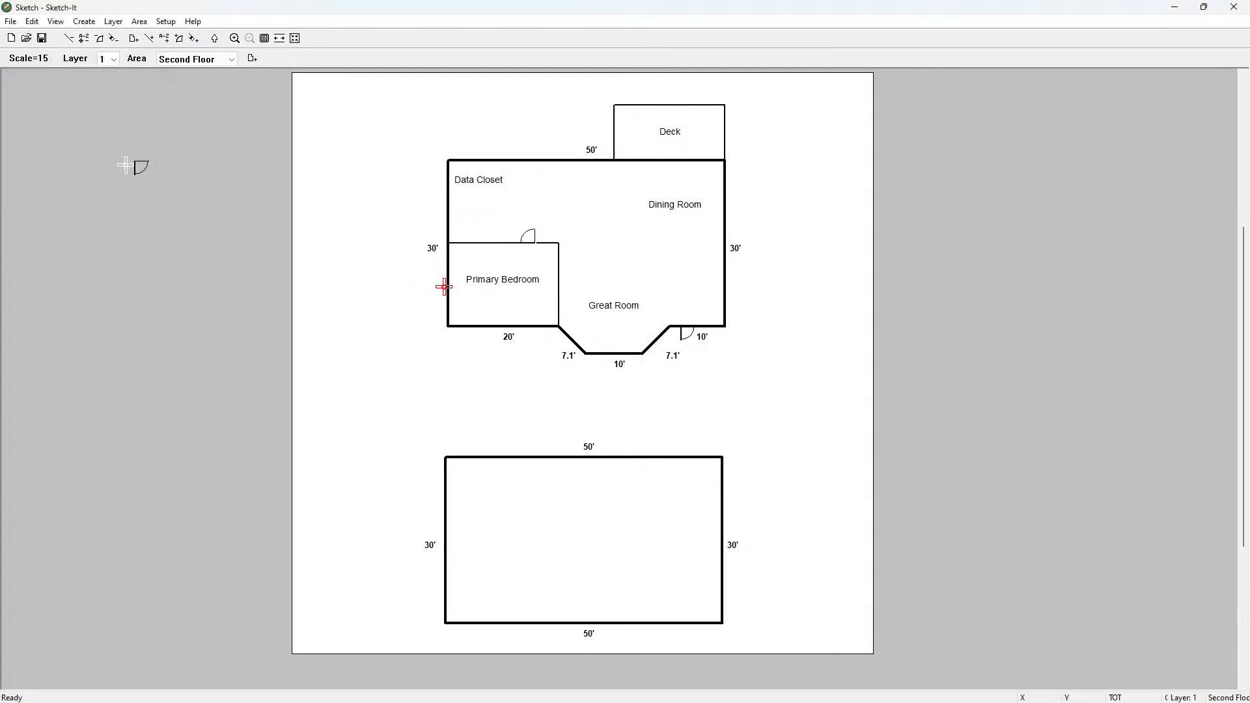
{"action": "left_click", "coordinate": [500, 289]}
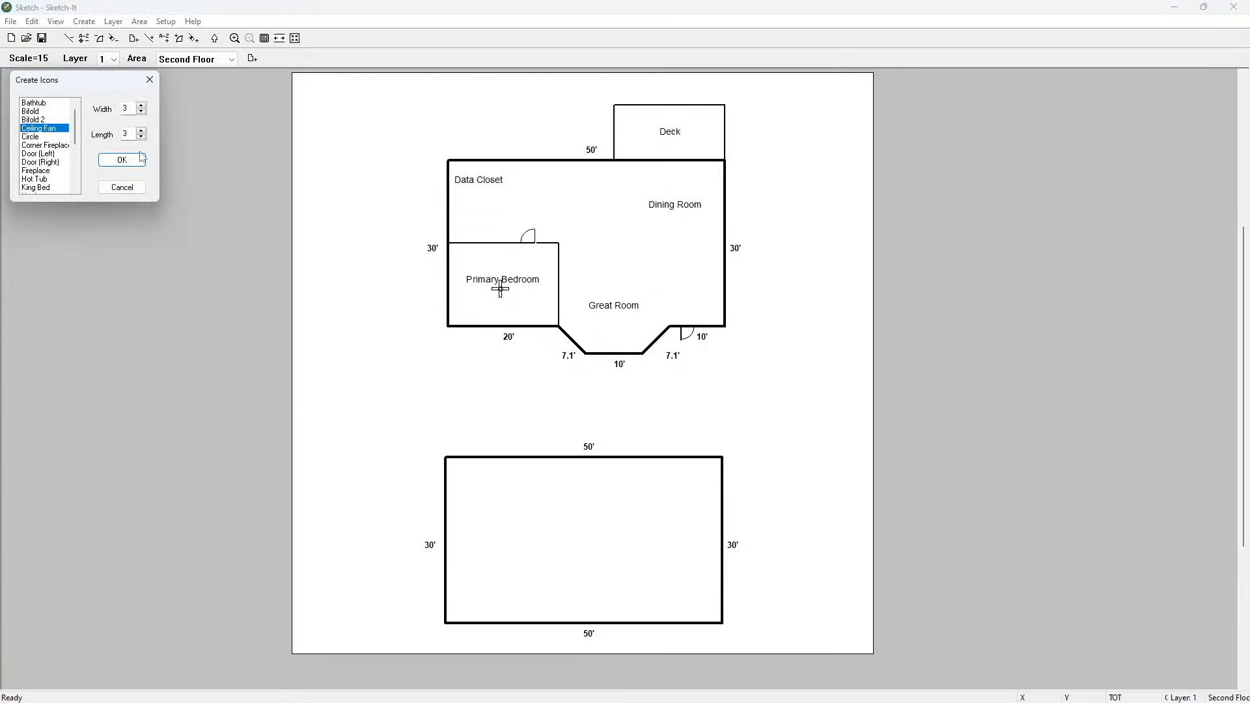
{"action": "left_click", "coordinate": [36, 170]}
{"action": "left_click", "coordinate": [127, 161]}
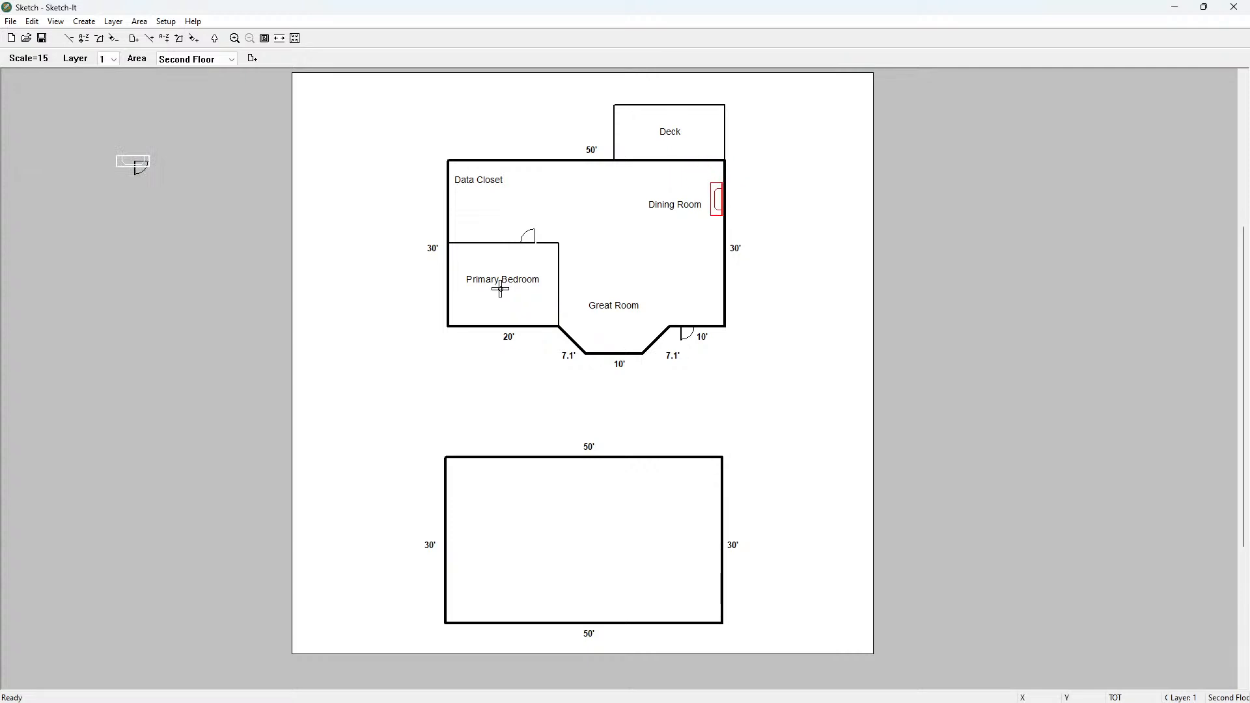
{"action": "left_click", "coordinate": [720, 201]}
{"action": "left_click", "coordinate": [117, 185]}
Add the preset text label Second Floor in bold at the center of the lower rectangle and finish placing text
{"action": "left_click", "coordinate": [90, 24]}
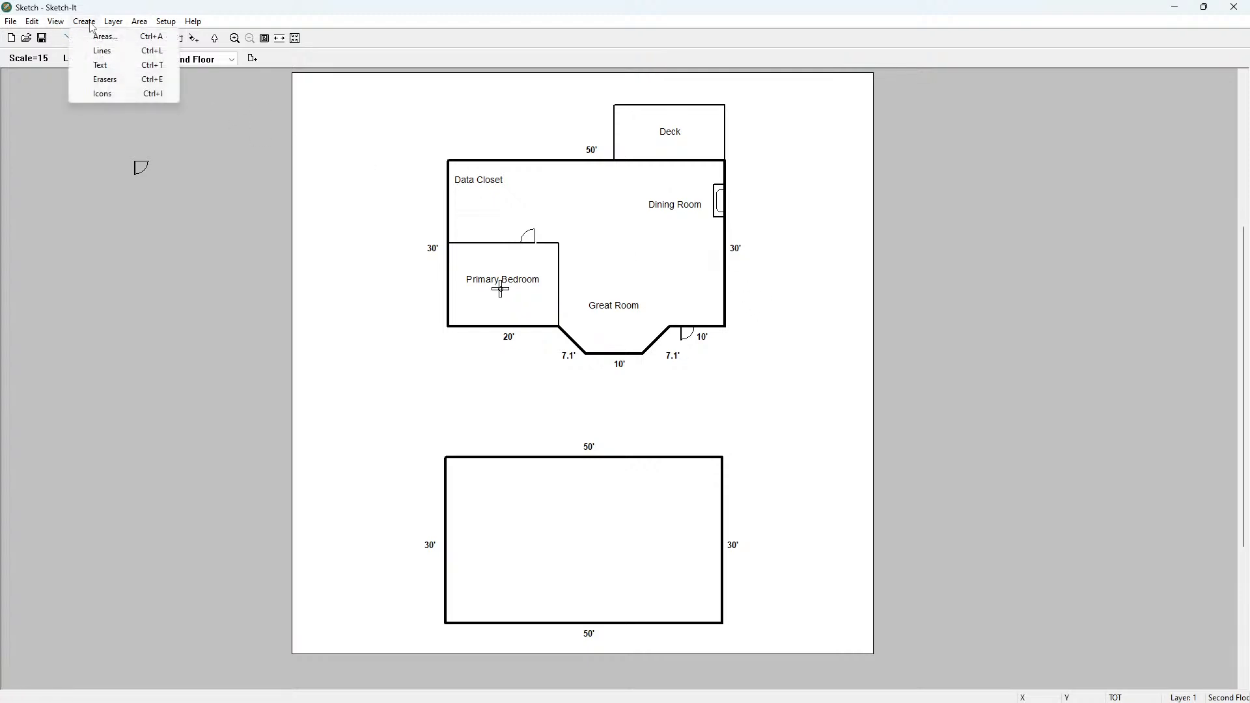
{"action": "left_click", "coordinate": [101, 65]}
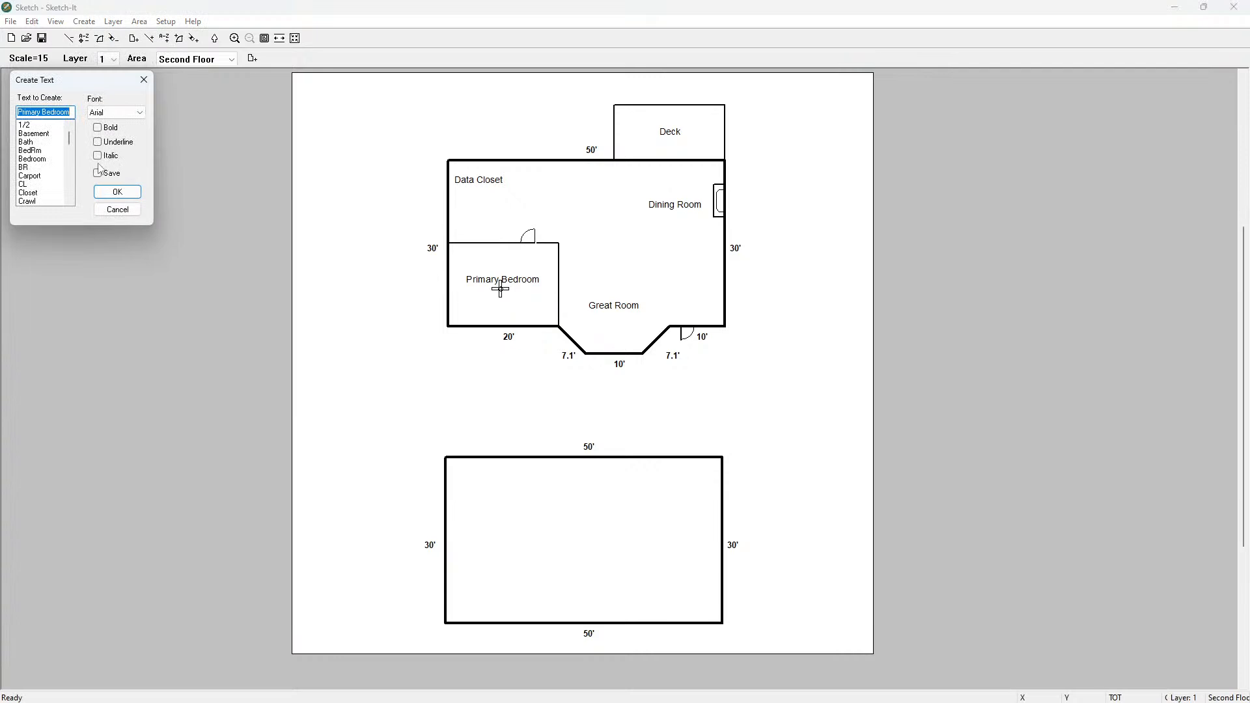
{"action": "type", "text": "Se"}
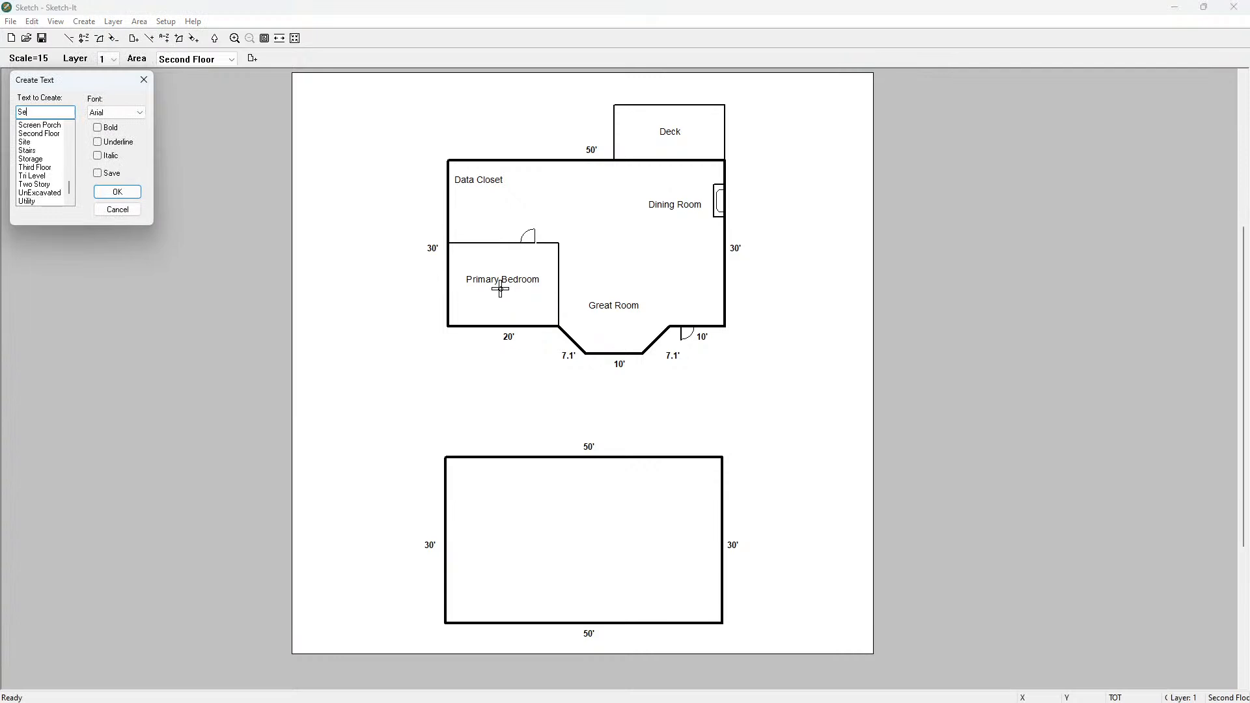
{"action": "left_click", "coordinate": [42, 133]}
{"action": "left_click", "coordinate": [97, 128]}
{"action": "left_click", "coordinate": [117, 192]}
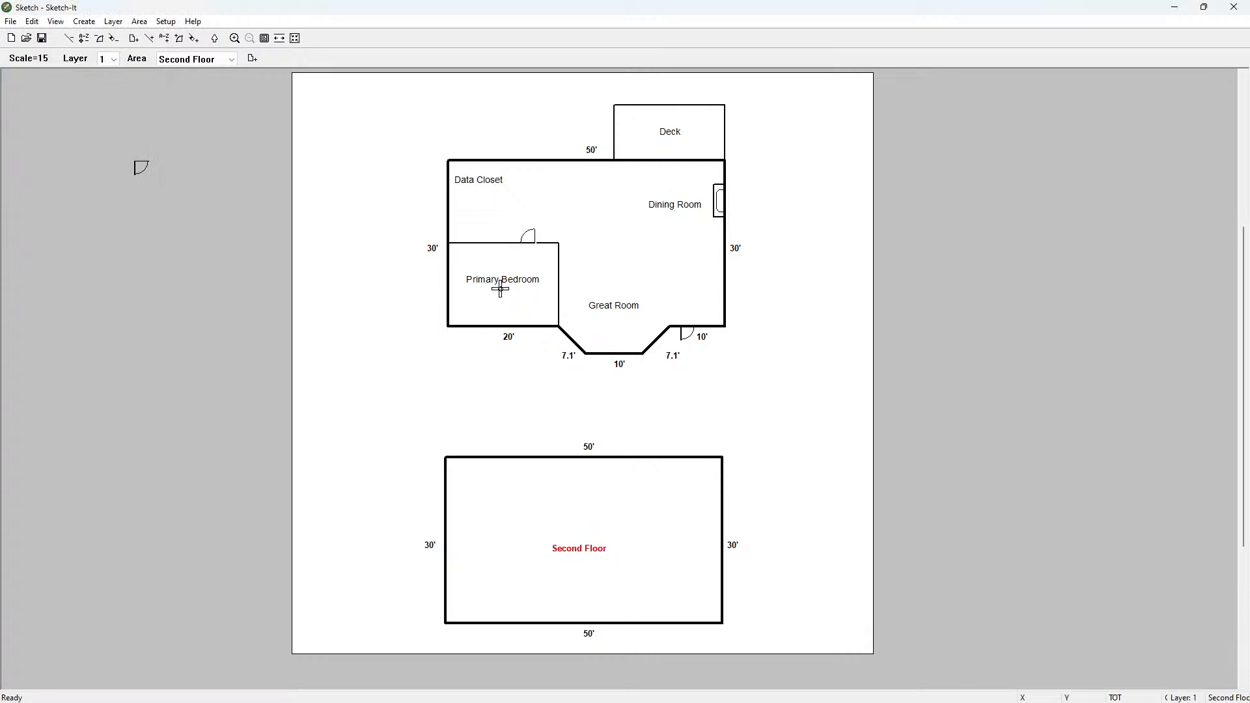
{"action": "left_click", "coordinate": [552, 544]}
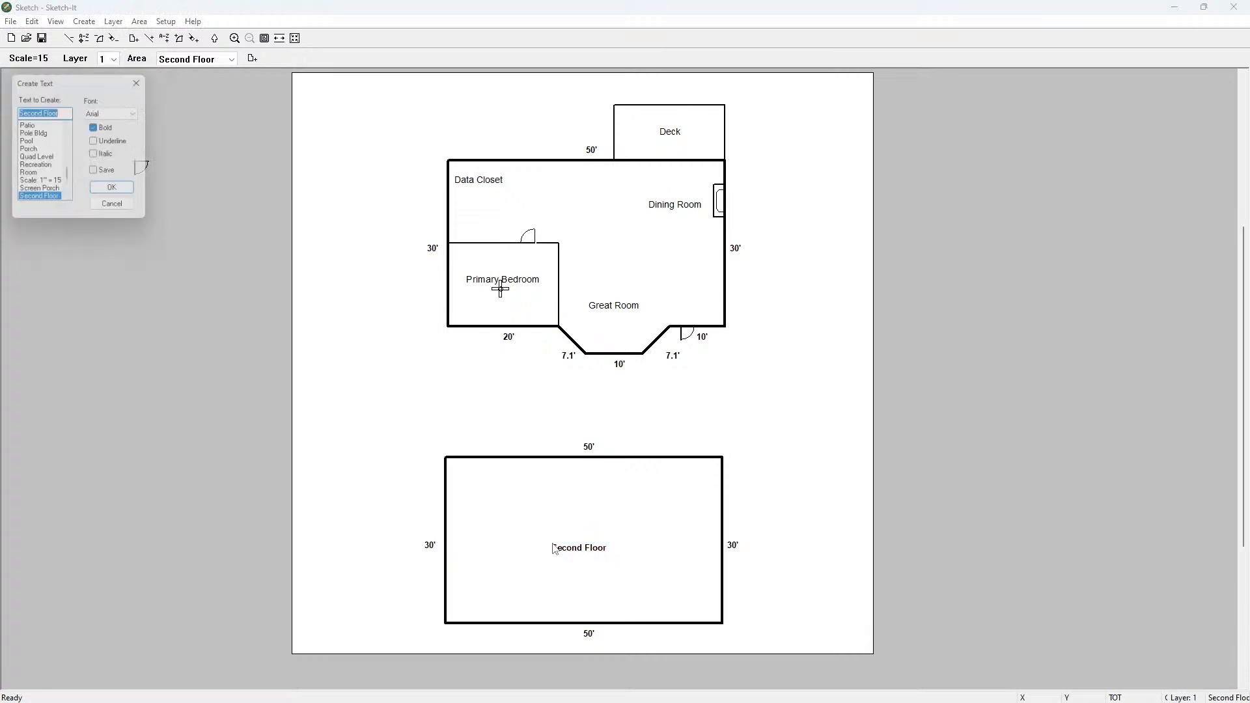
{"action": "left_click", "coordinate": [117, 209]}
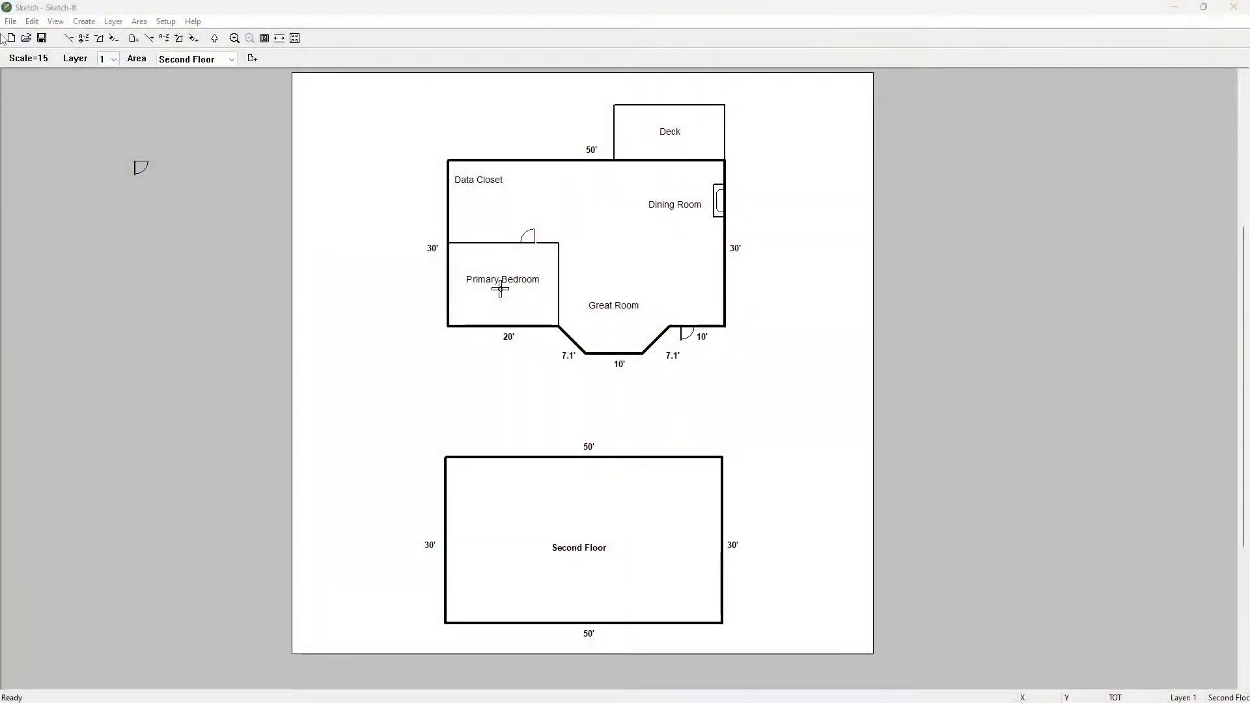
Start a new blank sketch
{"action": "left_click", "coordinate": [10, 21]}
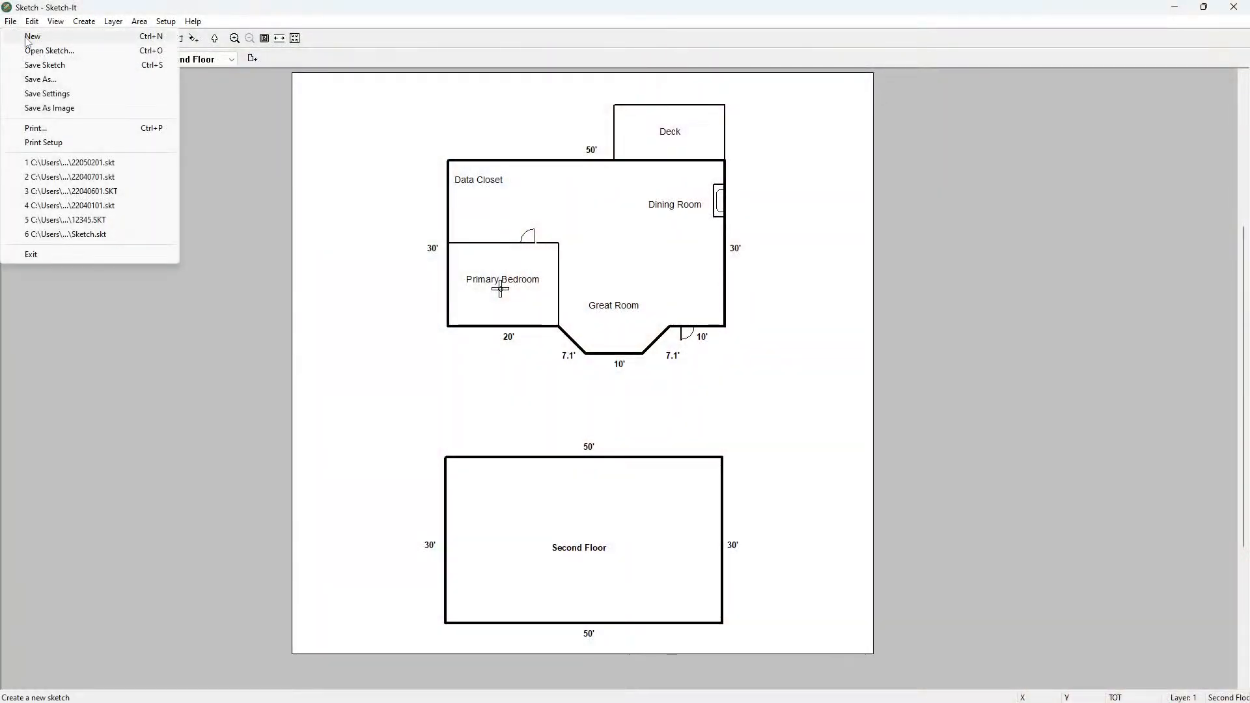
{"action": "left_click", "coordinate": [20, 31]}
{"action": "left_click", "coordinate": [630, 386]}
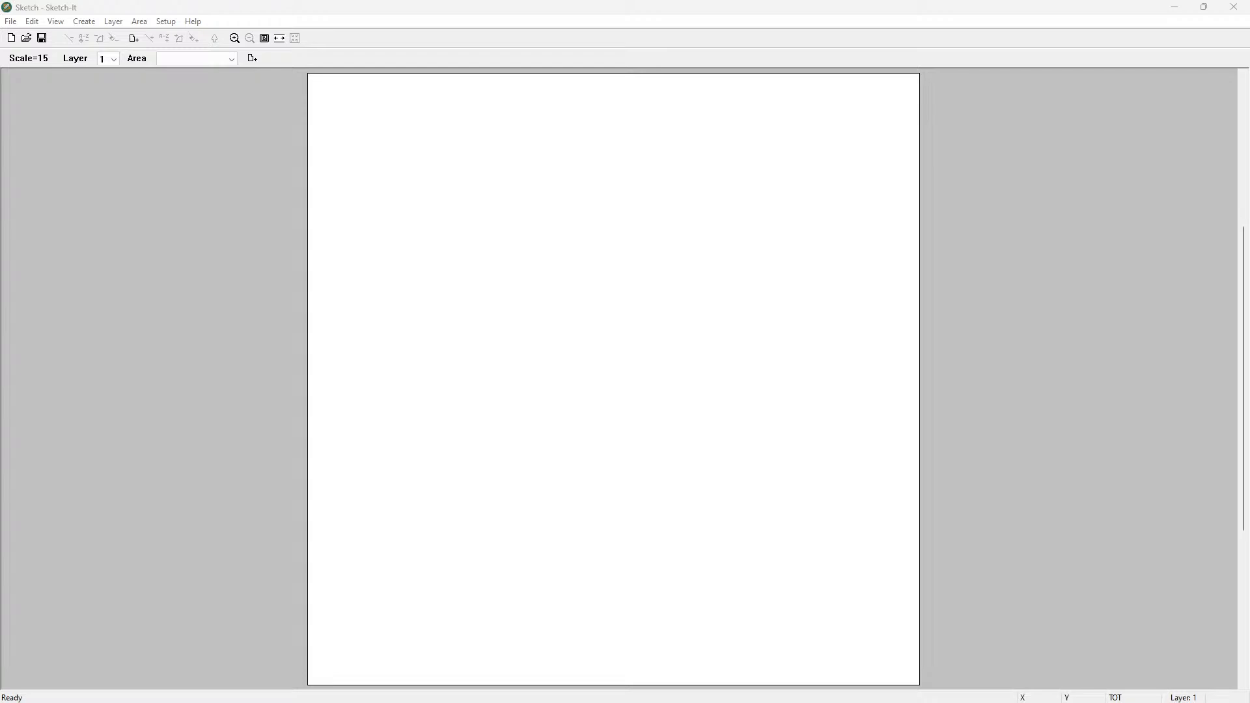
Create a Living Area named First Floor and draw its first wall 30' to the right
{"action": "left_click", "coordinate": [254, 59]}
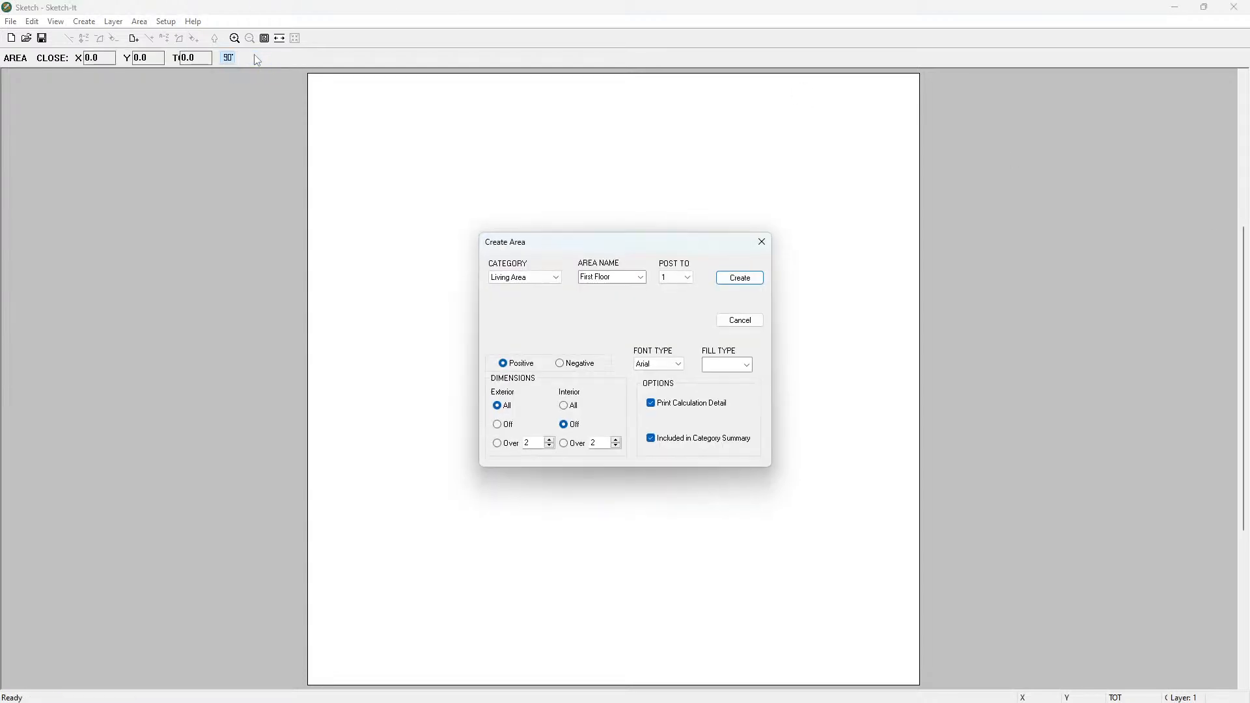
{"action": "left_click", "coordinate": [726, 279]}
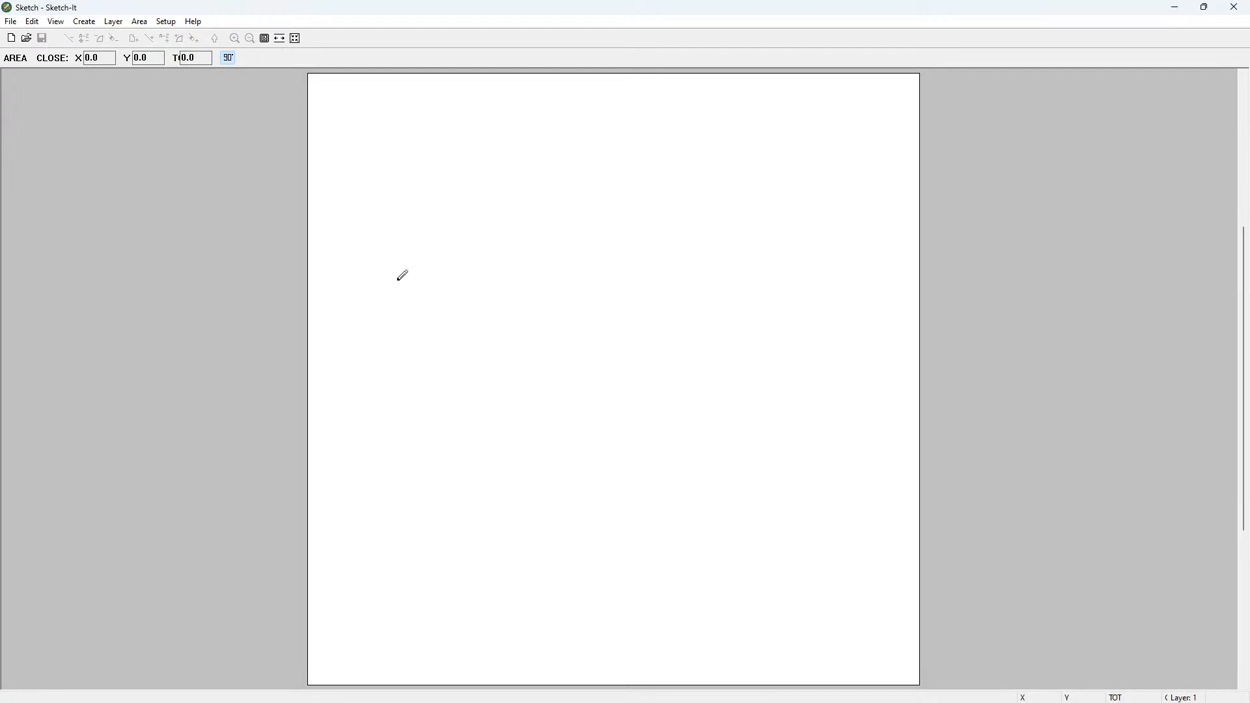
{"action": "type", "text": "30"}
{"action": "key", "text": "Right"}
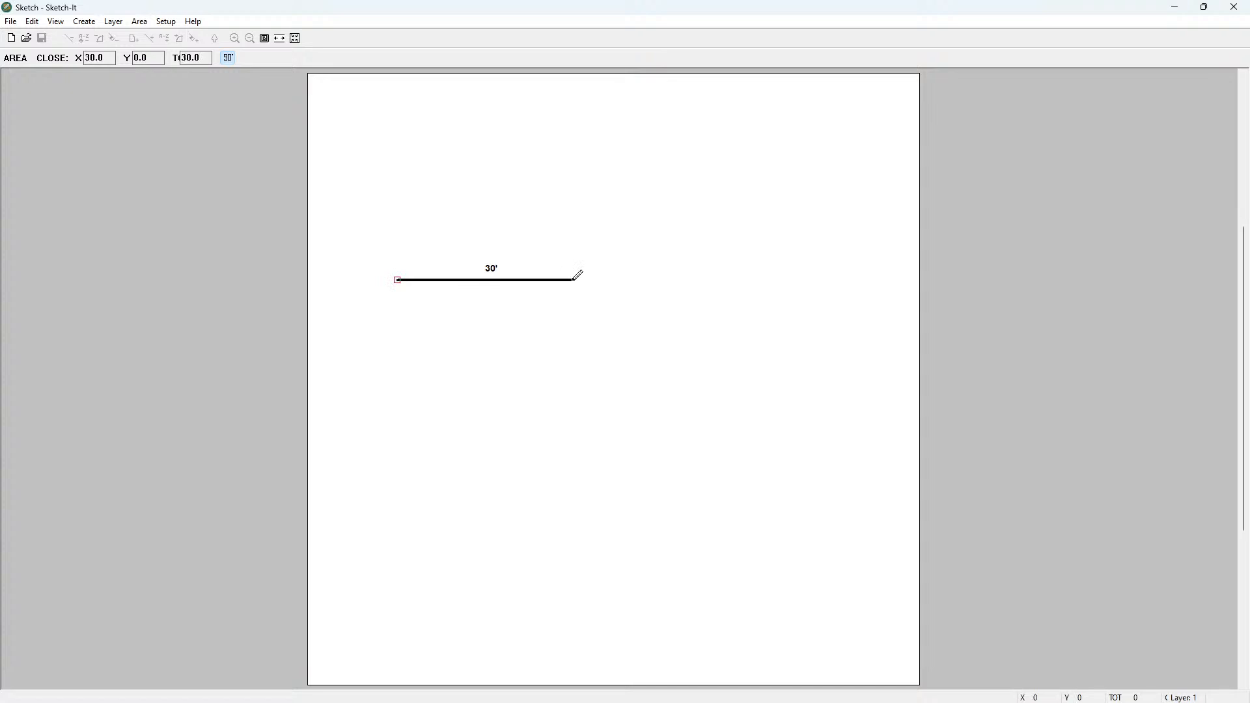
Continue the outline with an upward-bulging arc spanning about 17', followed by a straight 20' wall to the right
{"action": "key", "text": "a"}
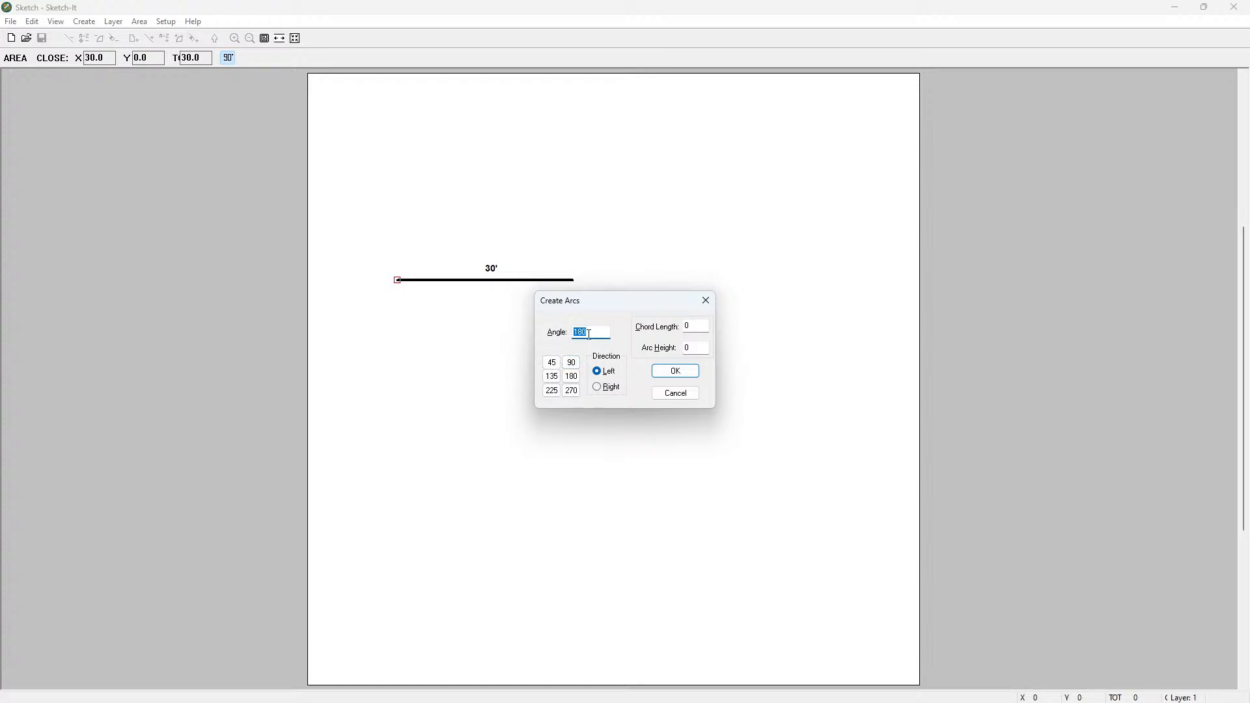
{"action": "double_click", "coordinate": [696, 326]}
{"action": "type", "text": "2"}
{"action": "double_click", "coordinate": [700, 348]}
{"action": "type", "text": "5"}
{"action": "left_click", "coordinate": [681, 373]}
{"action": "left_click", "coordinate": [682, 373]}
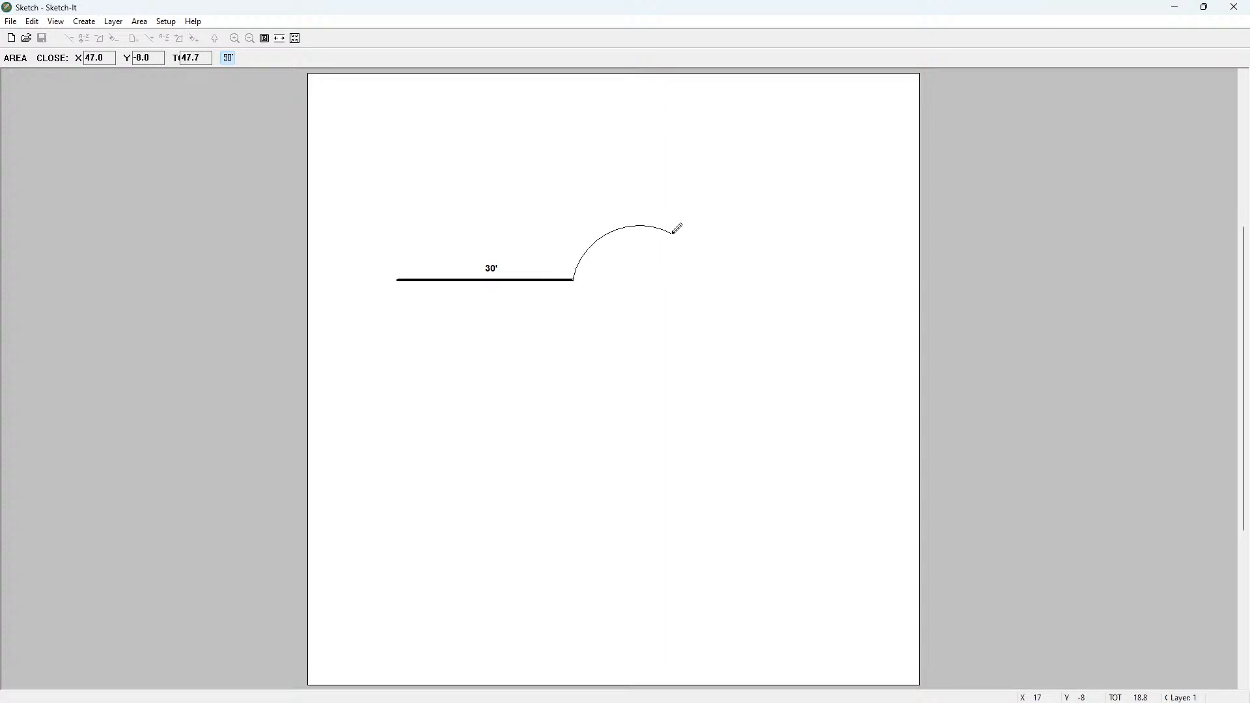
{"action": "left_click", "coordinate": [675, 279]}
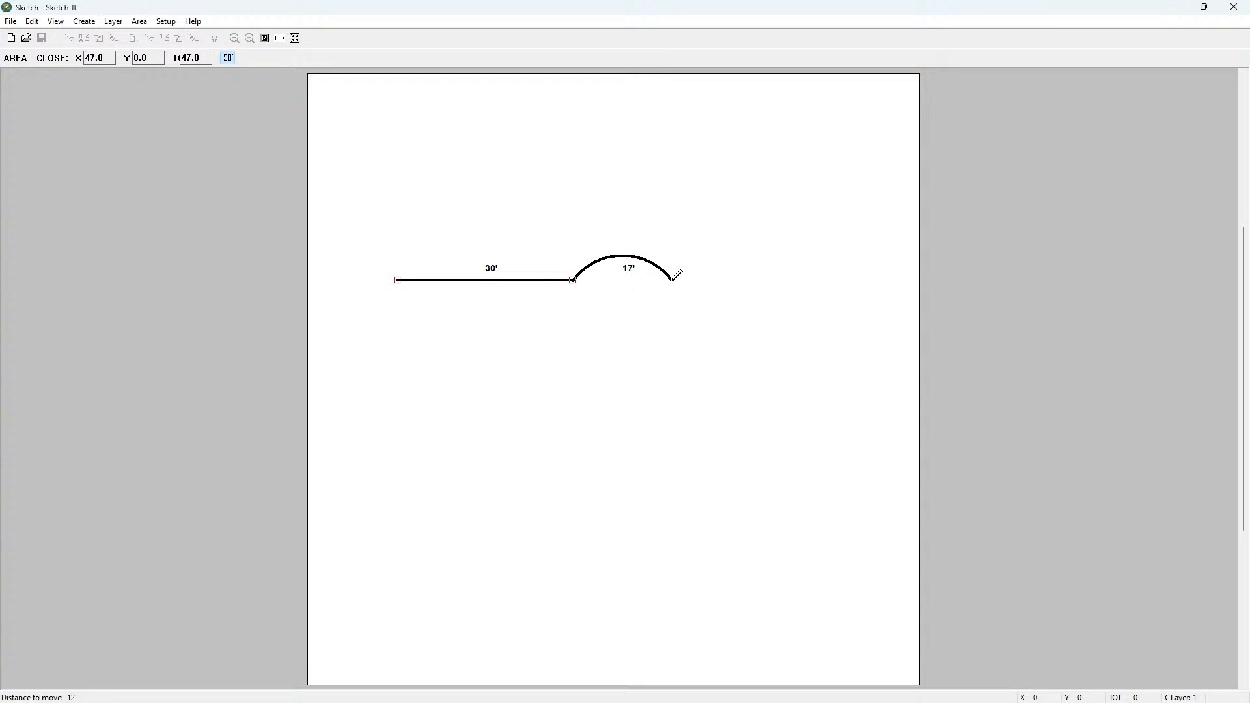
{"action": "key", "text": "Right"}
{"action": "left_click", "coordinate": [790, 279]}
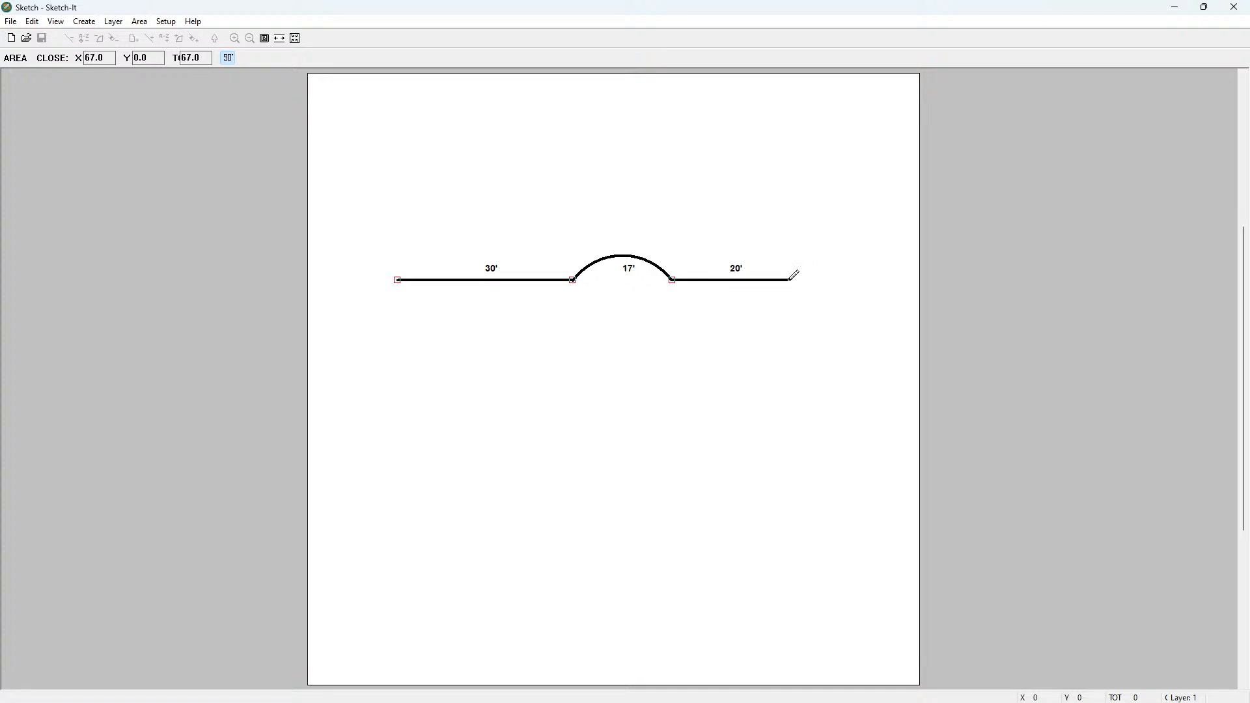
Abort drawing the unfinished First Floor area that contains the arc wall
{"action": "key", "text": "Escape"}
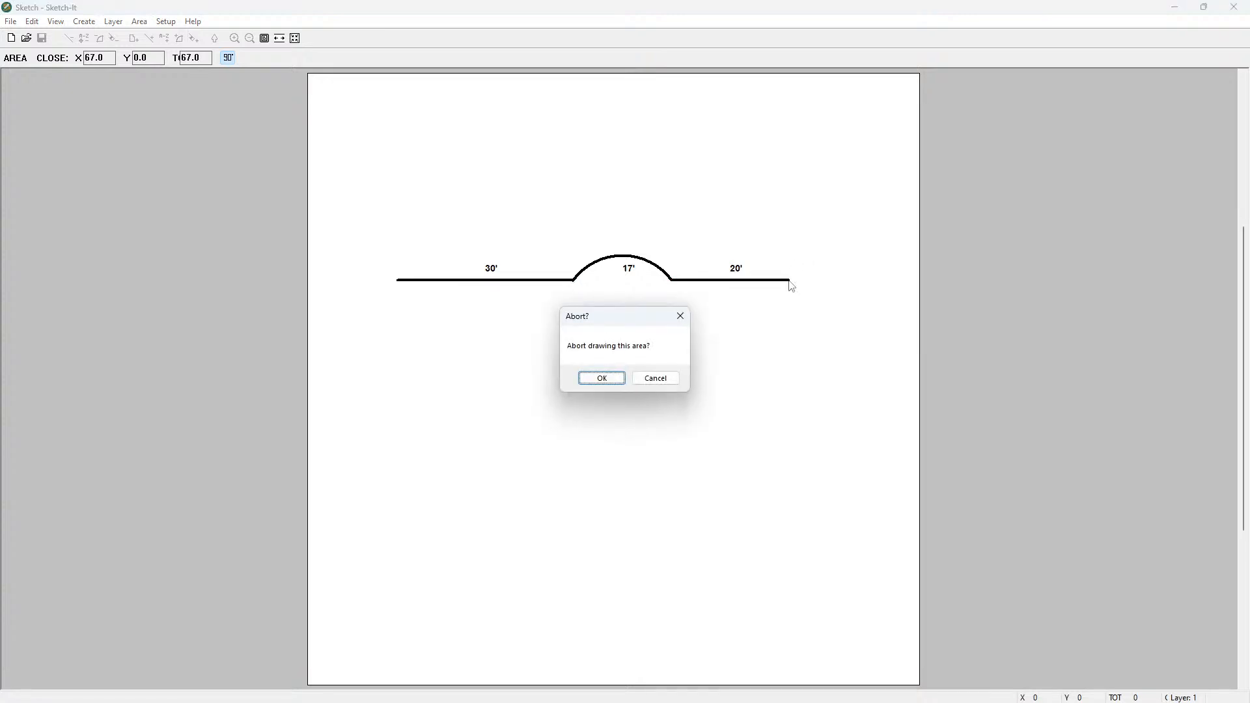
{"action": "left_click", "coordinate": [603, 379]}
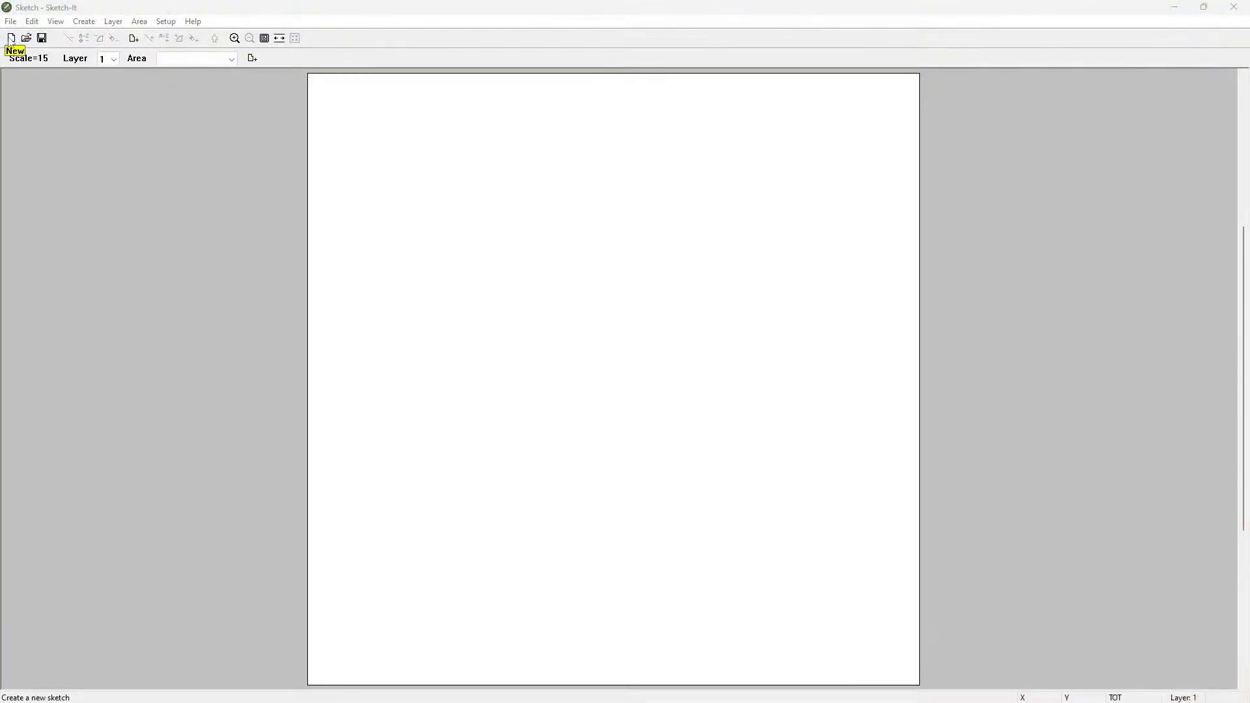
Create a Living Area named First Floor and draw a 50' wall to the right followed by a 30' wall down
{"action": "left_click", "coordinate": [253, 59]}
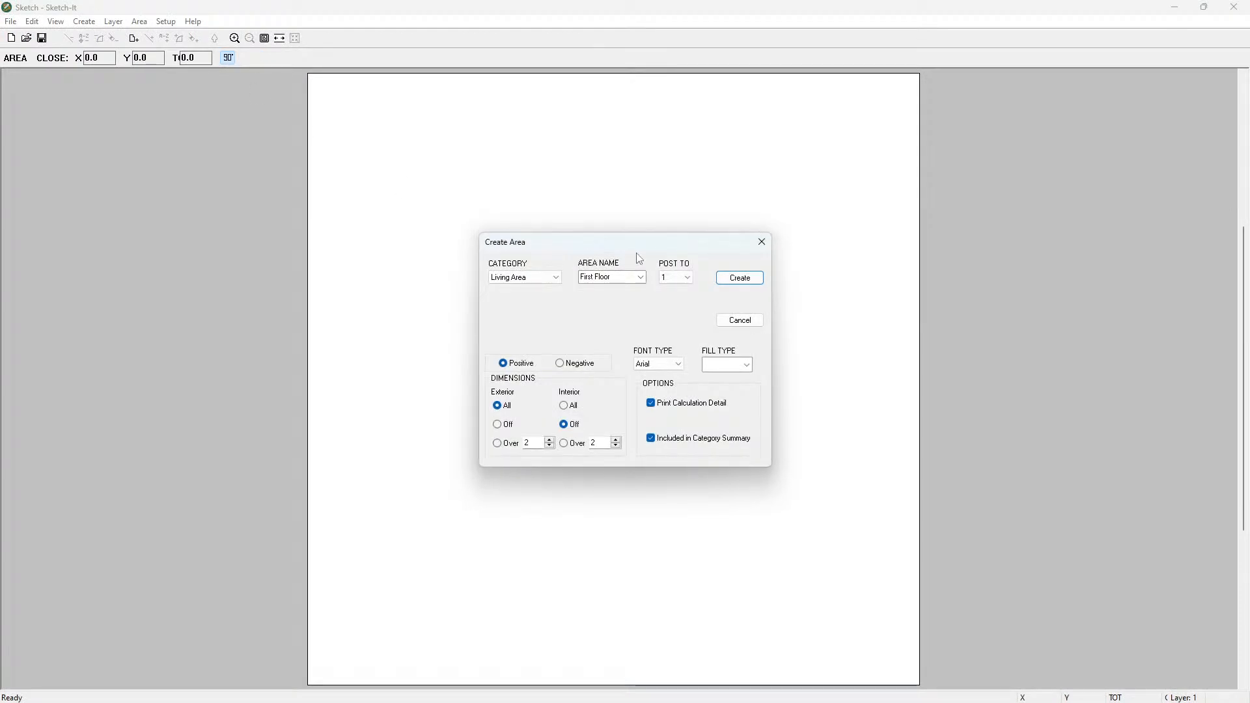
{"action": "key", "text": "Return"}
{"action": "left_click", "coordinate": [398, 192]}
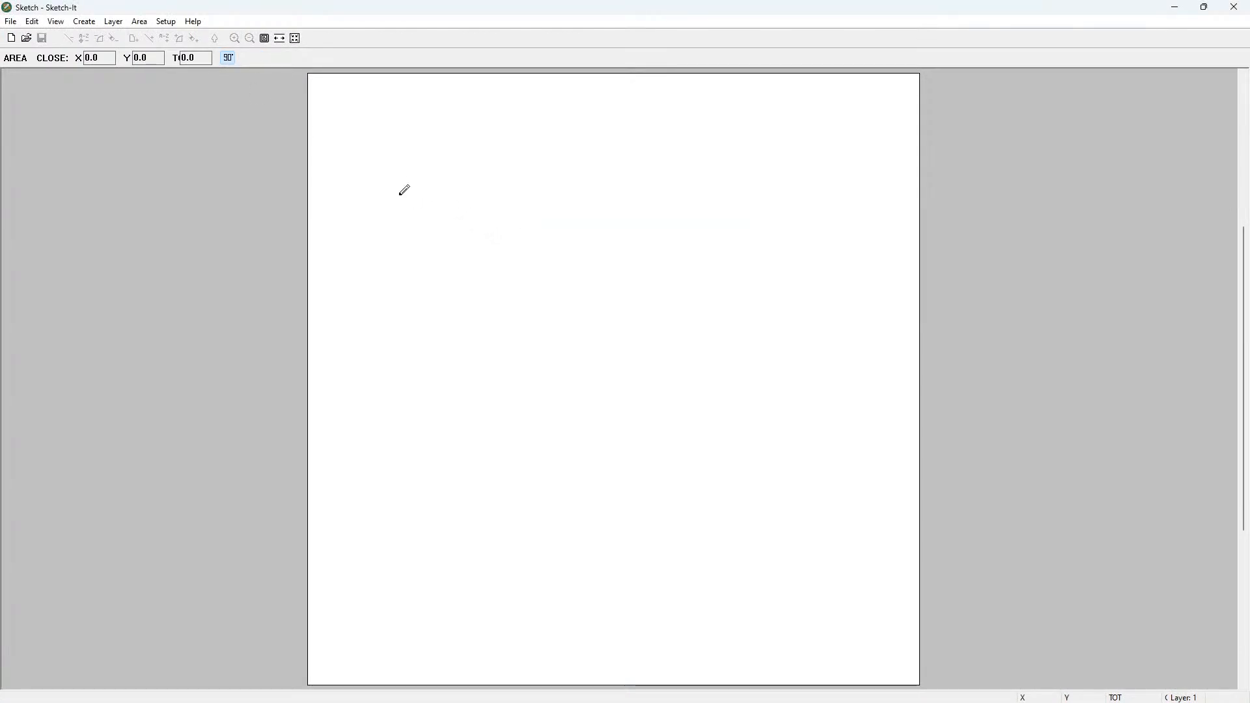
{"action": "left_click", "coordinate": [691, 195]}
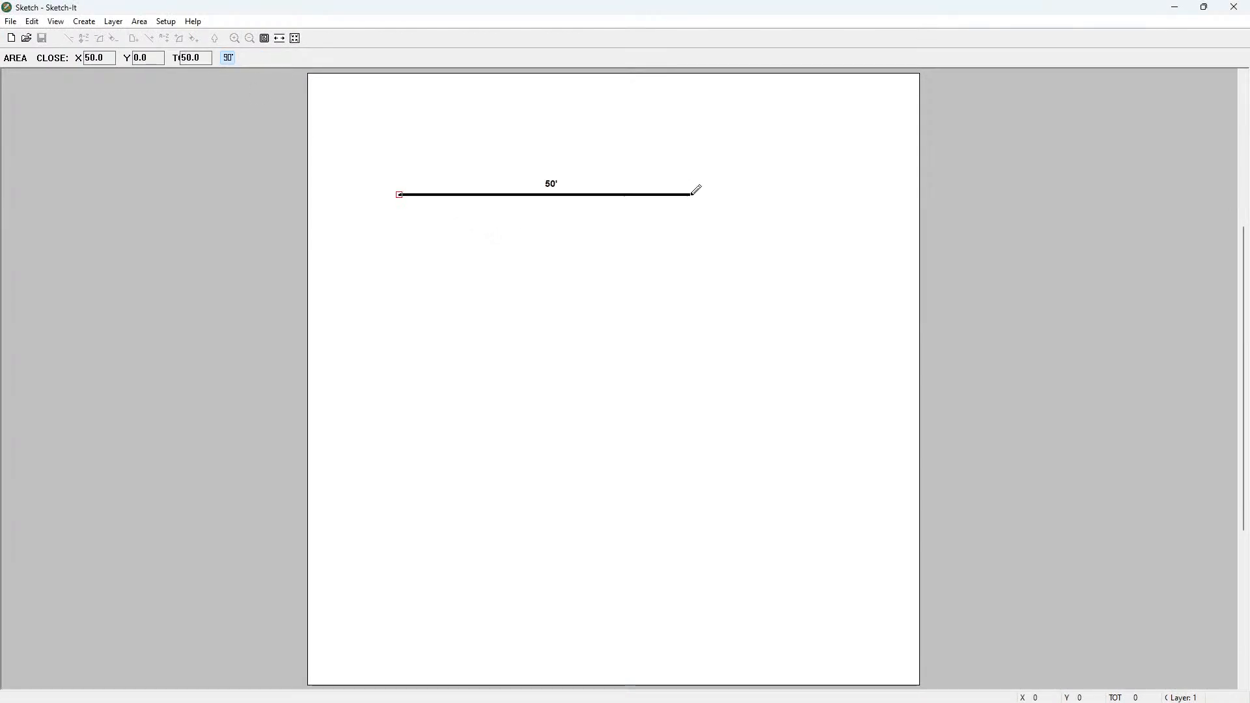
{"action": "left_click", "coordinate": [693, 368]}
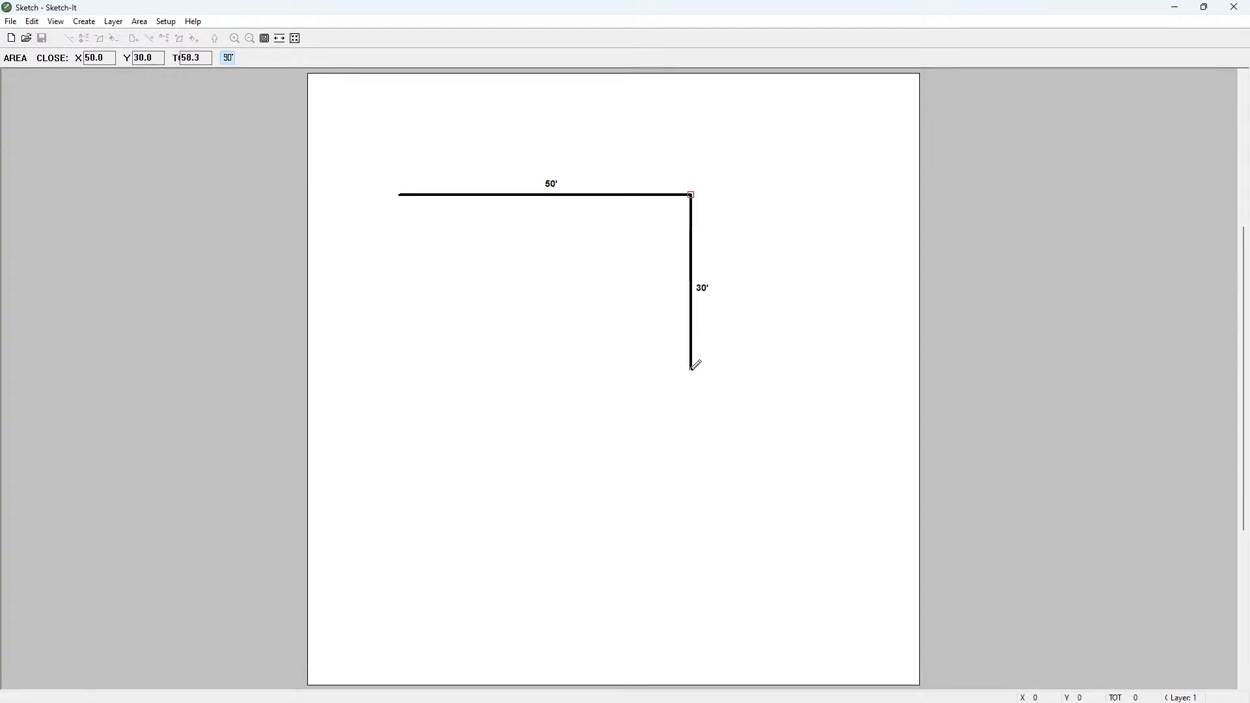
Continue the outline with a 10' wall to the left and a downward-projecting bay of 7.1', 10' and 7.1' walls
{"action": "left_click", "coordinate": [635, 369]}
{"action": "left_click", "coordinate": [604, 398]}
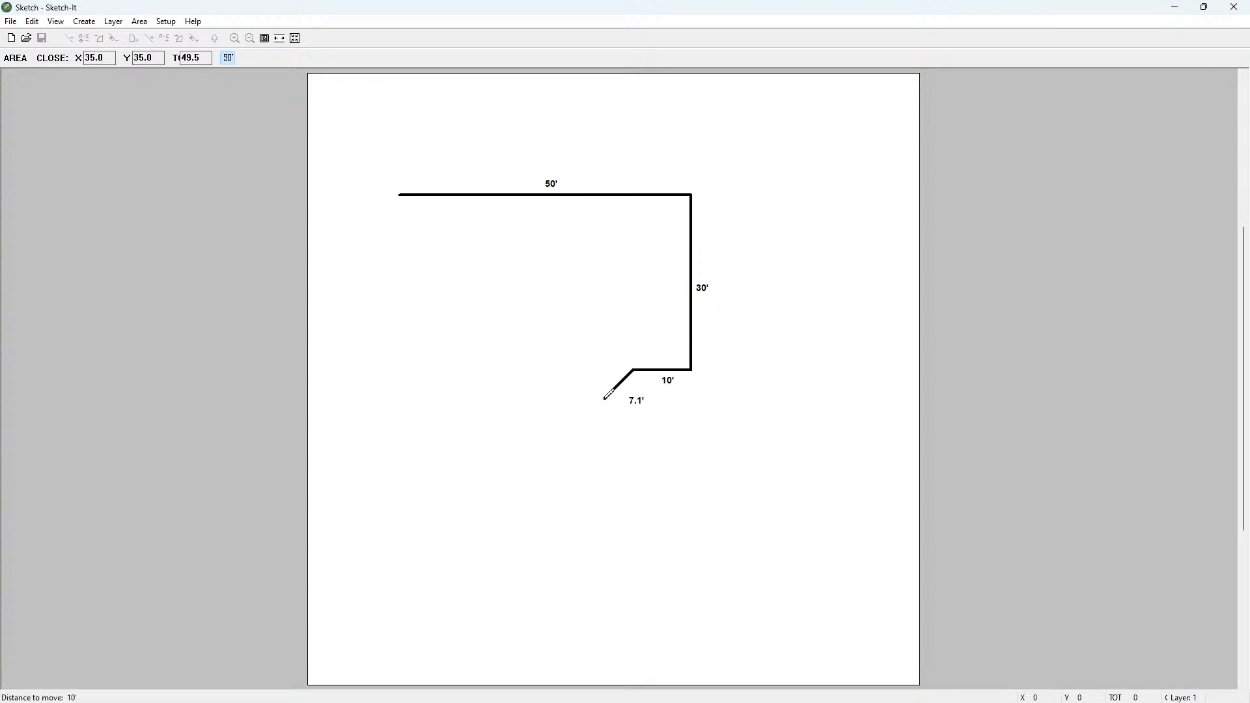
{"action": "left_click", "coordinate": [547, 399]}
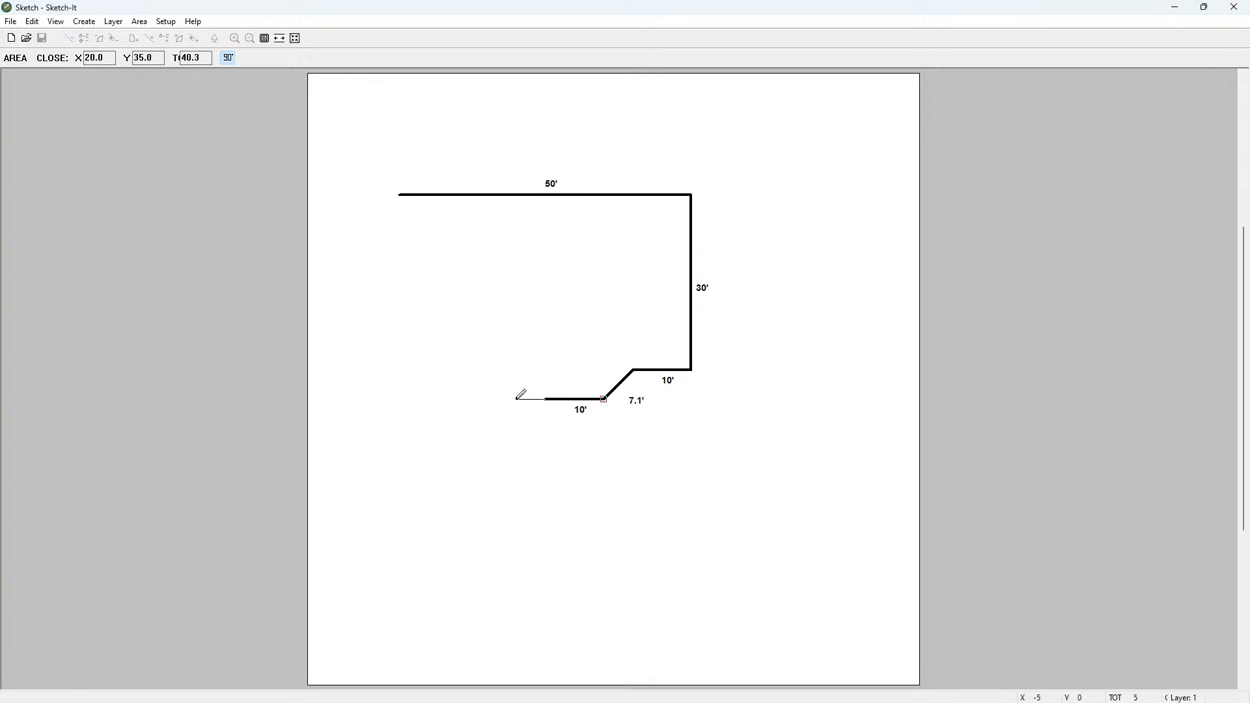
{"action": "left_click", "coordinate": [517, 370]}
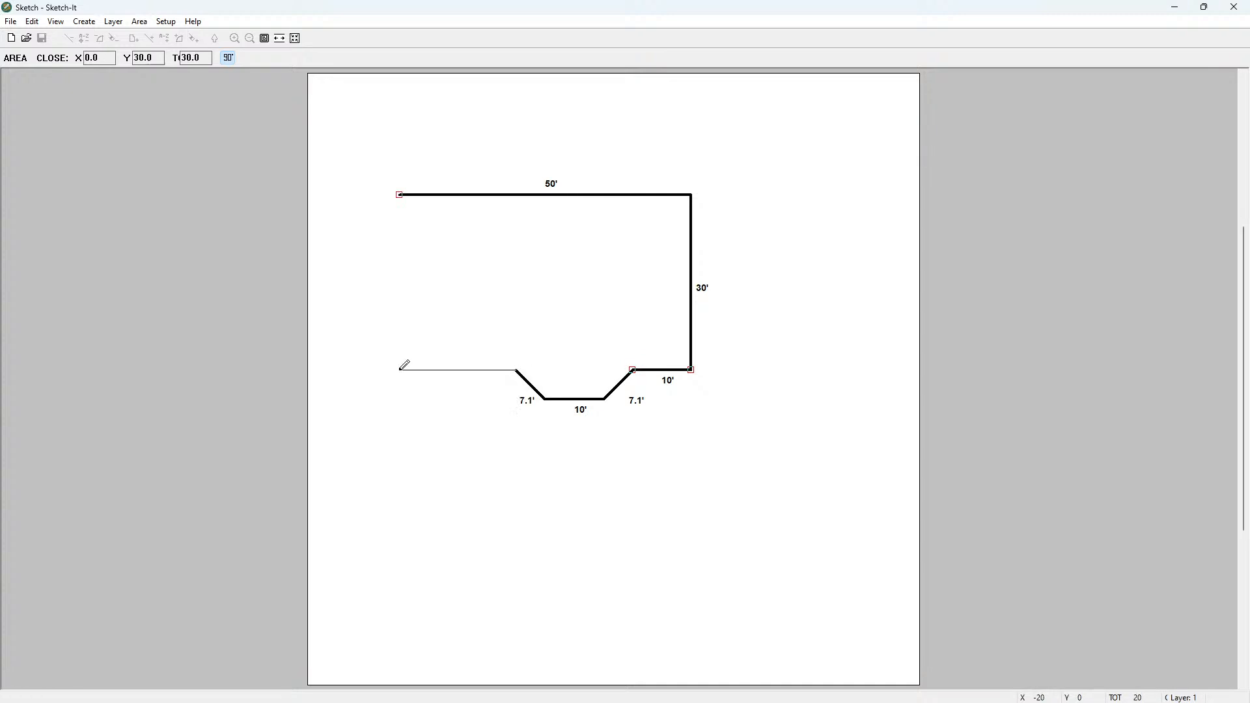
Close the area with a 20' wall to the left and a 30' wall up, and center the sketch on the page
{"action": "left_click", "coordinate": [401, 370]}
{"action": "left_click", "coordinate": [399, 194]}
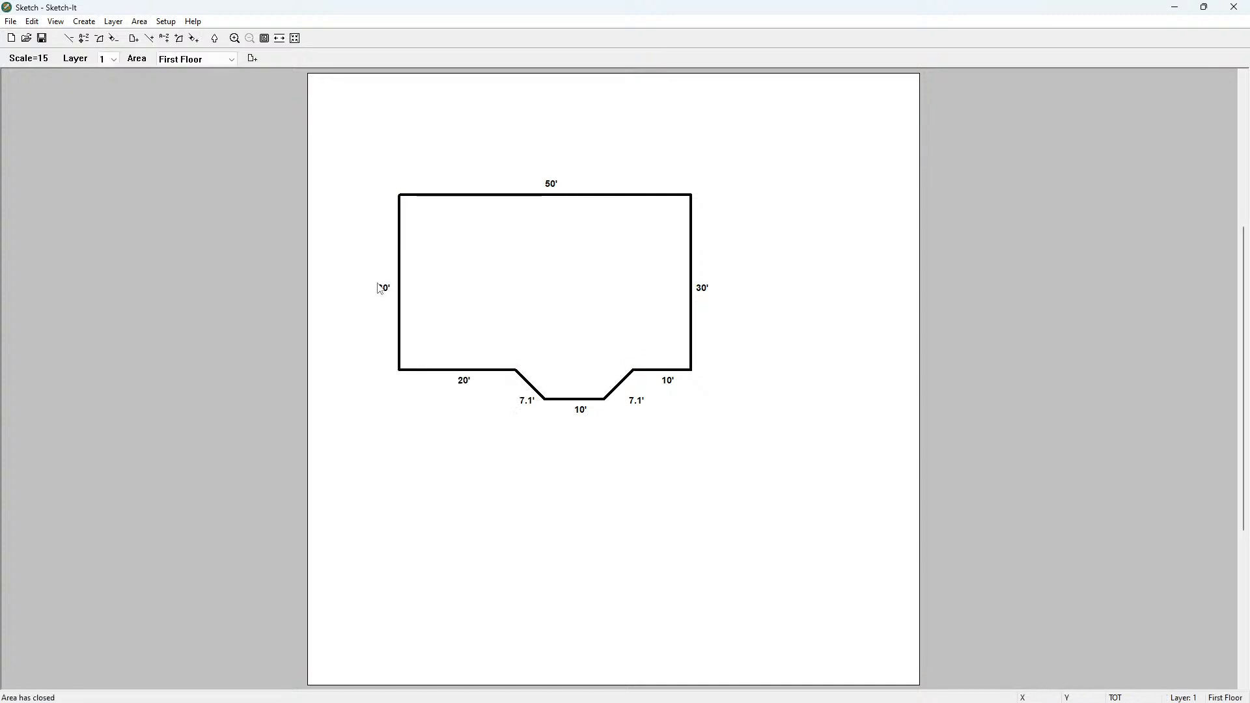
{"action": "left_click", "coordinate": [295, 38]}
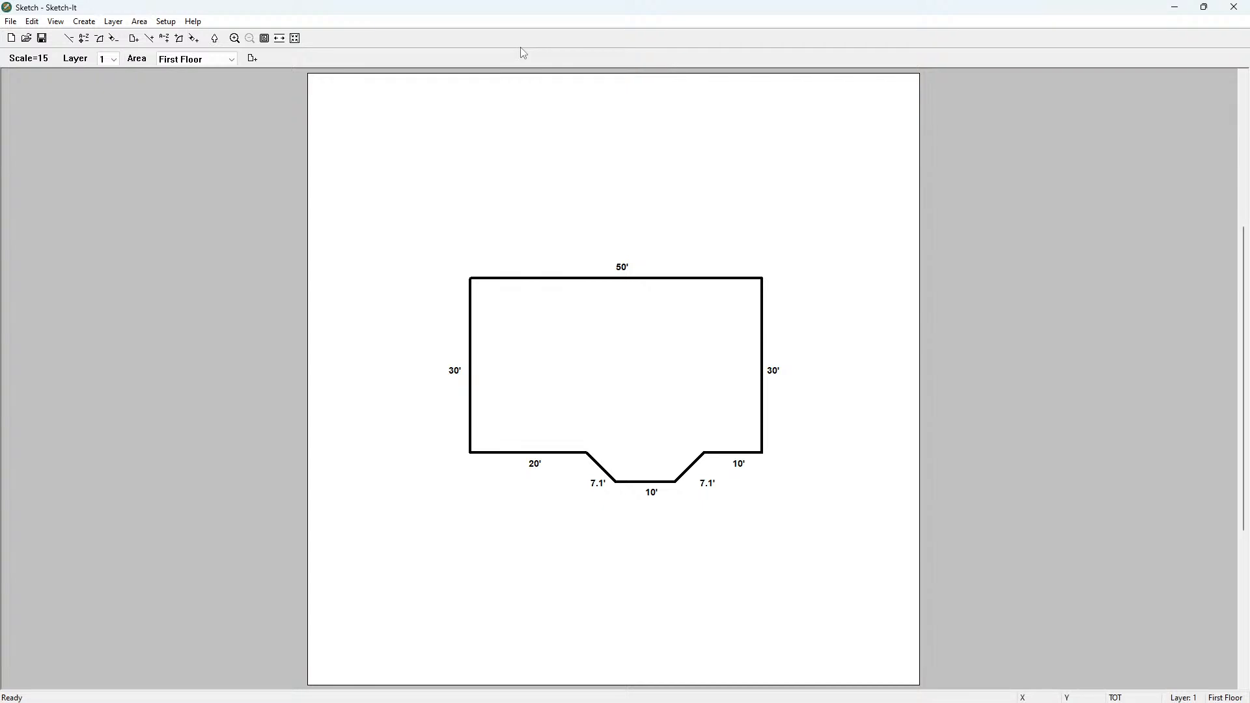
Save the sketch as Sketch.skt in Documents and exit Sketch-It to return to Appraise-It Pro
{"action": "left_click", "coordinate": [10, 23]}
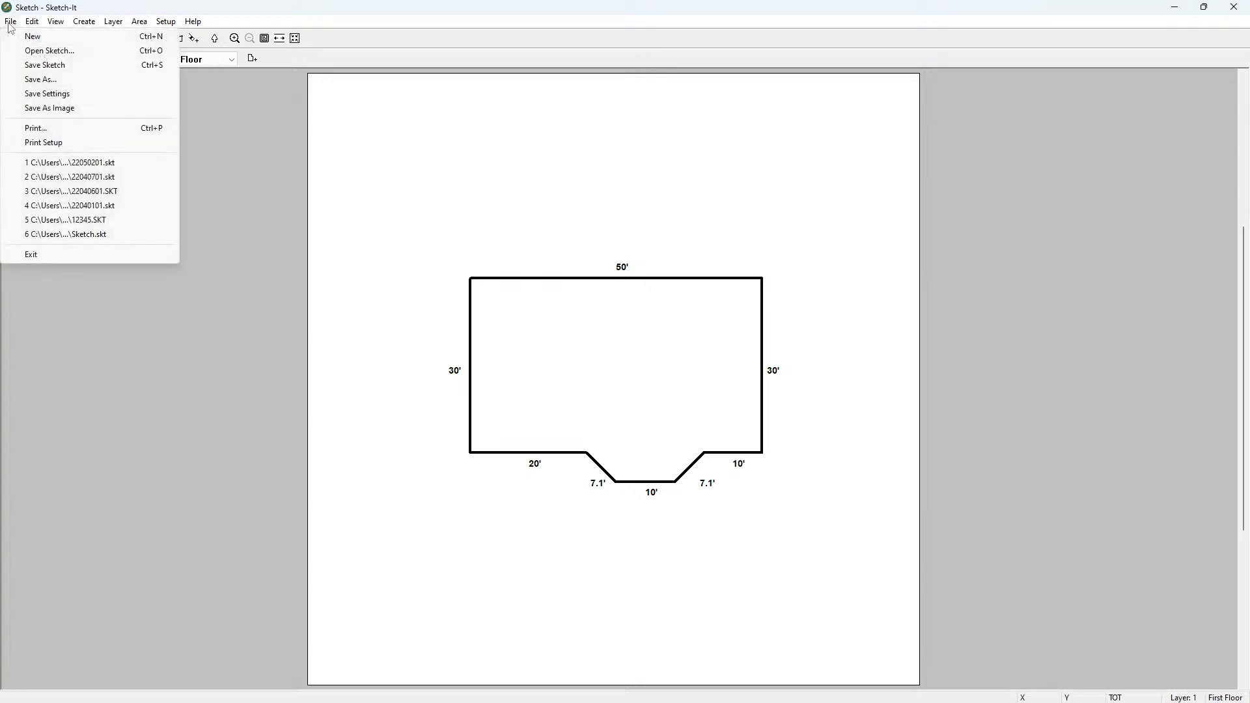
{"action": "left_click", "coordinate": [52, 68]}
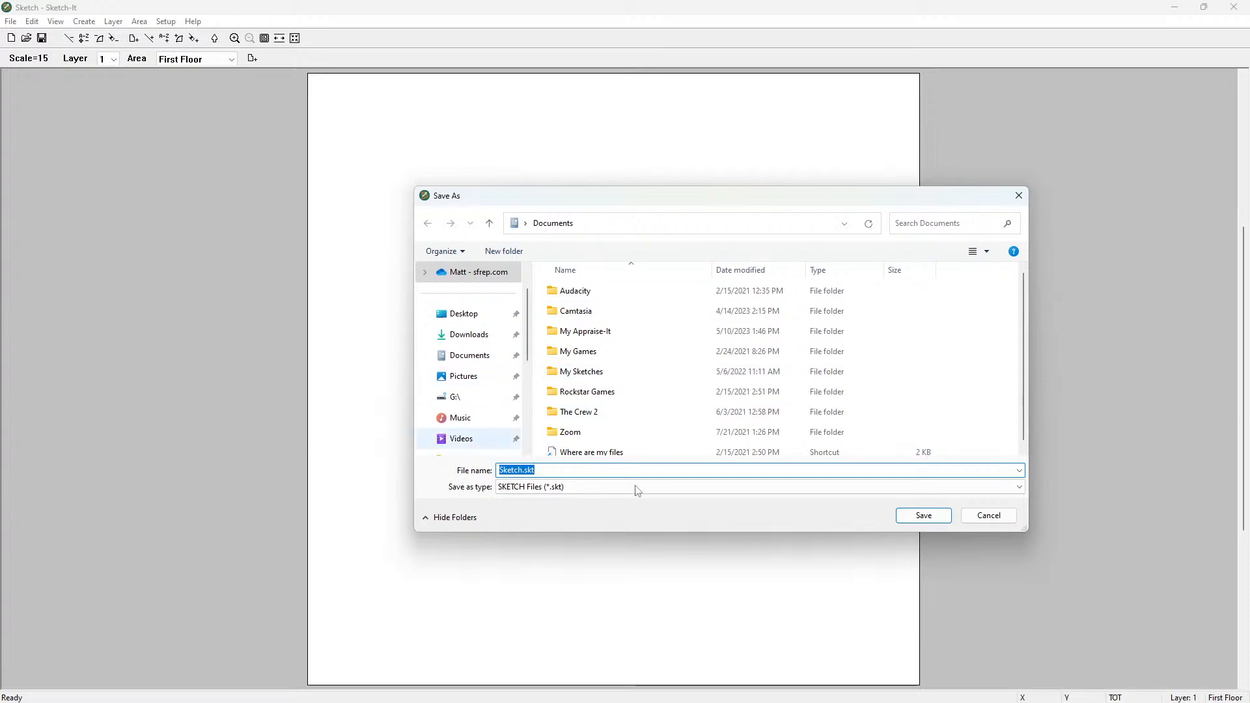
{"action": "left_click", "coordinate": [925, 516]}
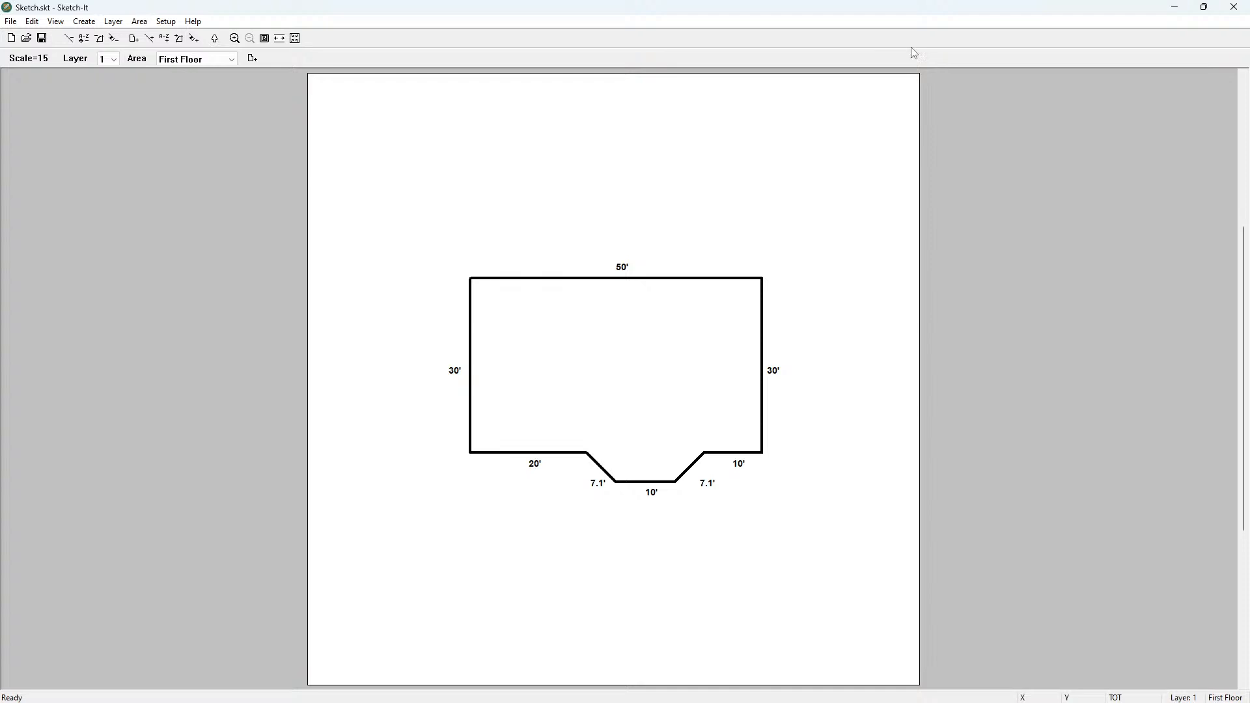
{"action": "left_click", "coordinate": [1234, 7]}
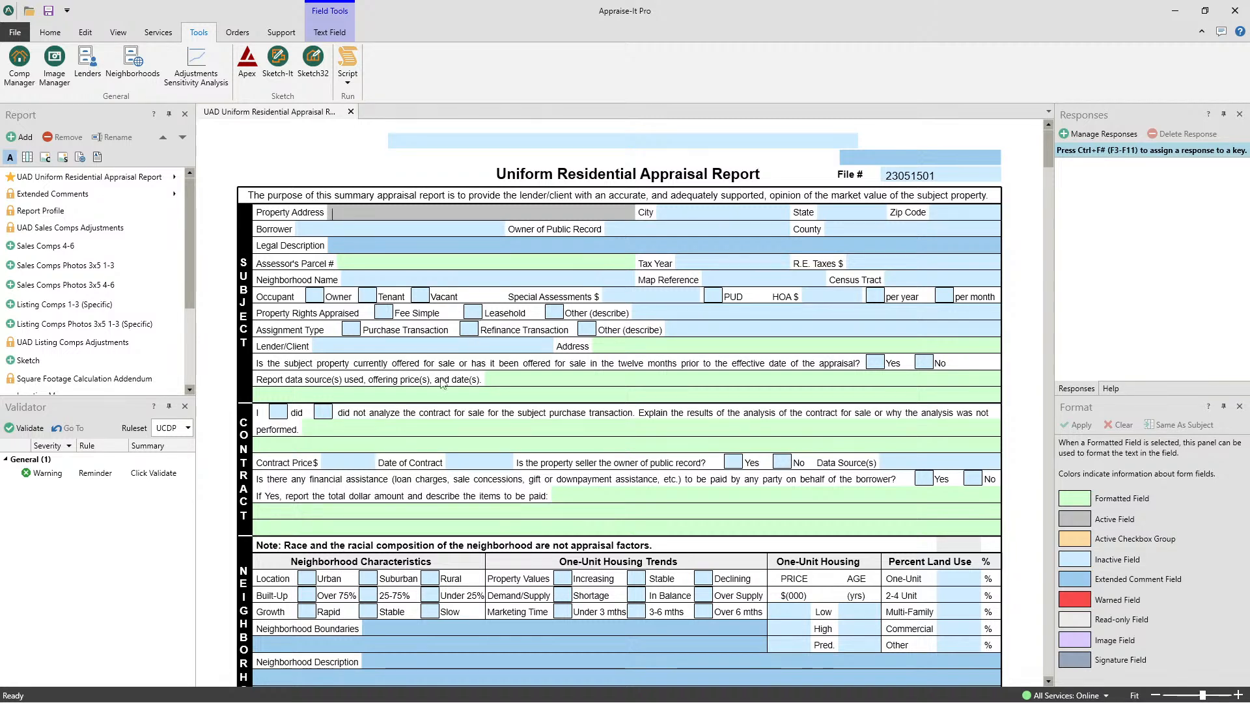
Open the report's Sketch form and examine the transferred floor plan, area summary and area calculation details
{"action": "left_click", "coordinate": [35, 364]}
{"action": "scroll", "coordinate": [522, 382], "scroll_direction": "down", "scroll_amount": 10}
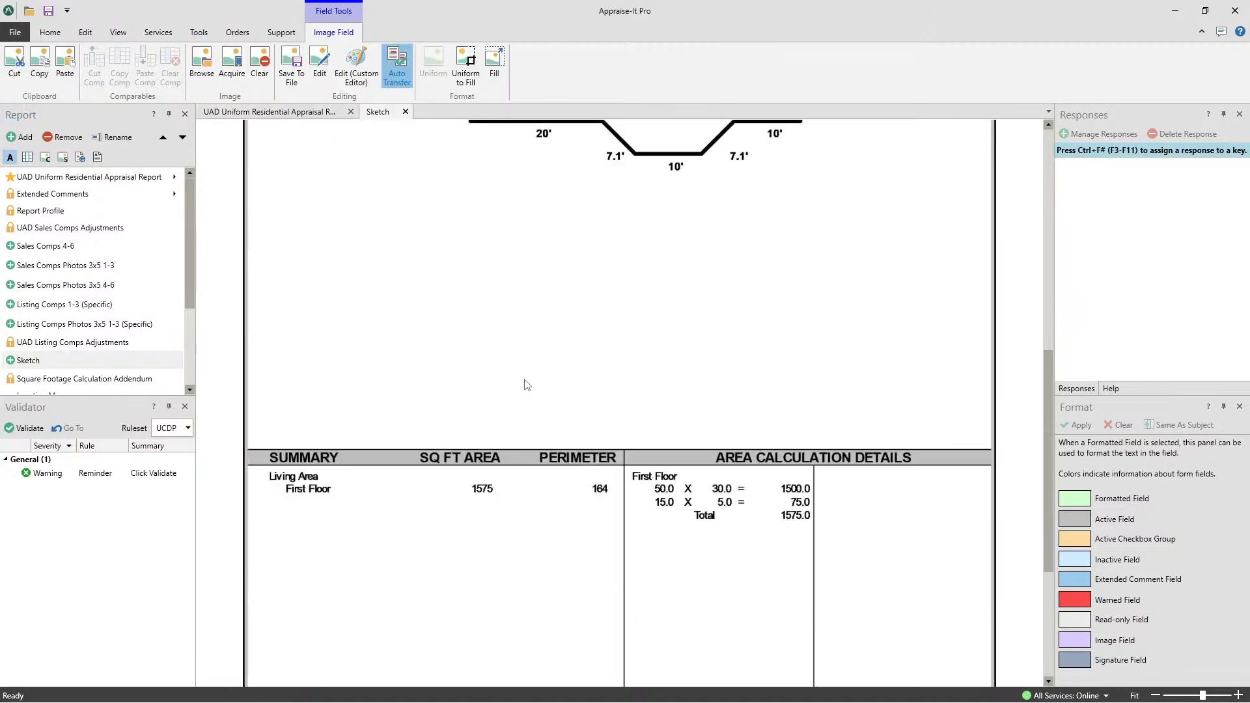
{"action": "scroll", "coordinate": [456, 314], "scroll_direction": "up", "scroll_amount": 5}
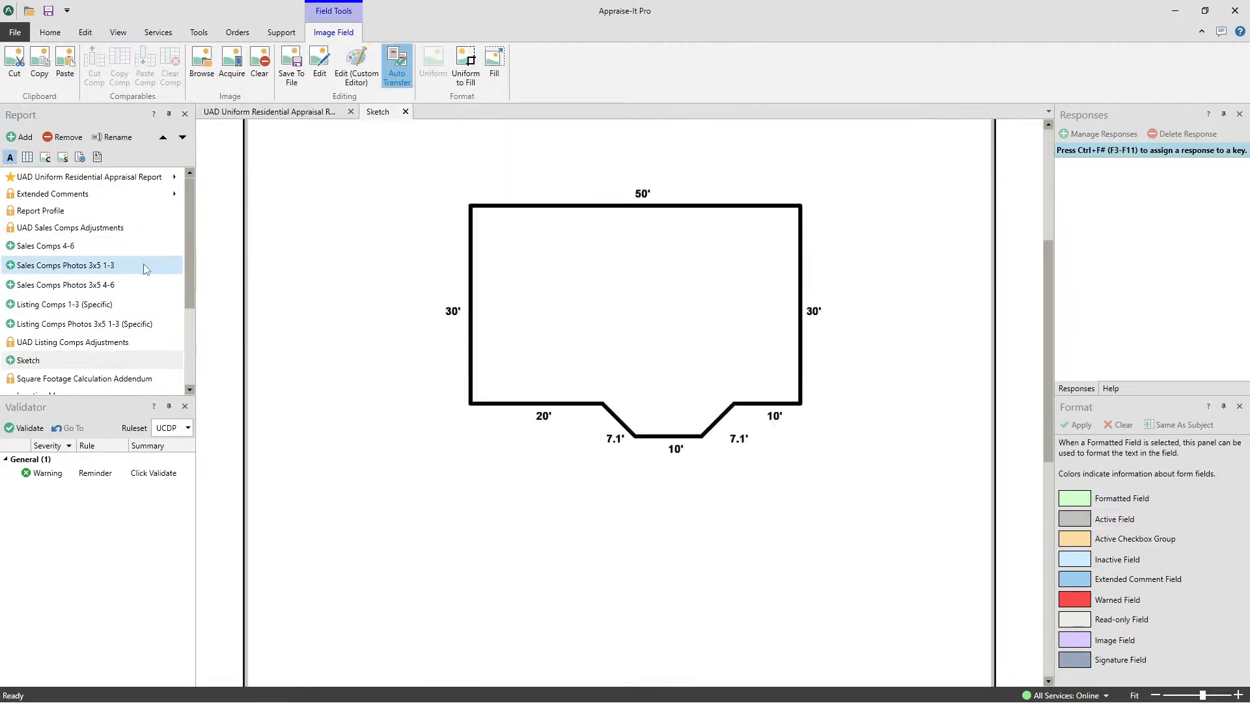
Check the gross living area in the improvements section and the sales comparison grid of the UAD Uniform Residential Appraisal Report
{"action": "left_click", "coordinate": [113, 177]}
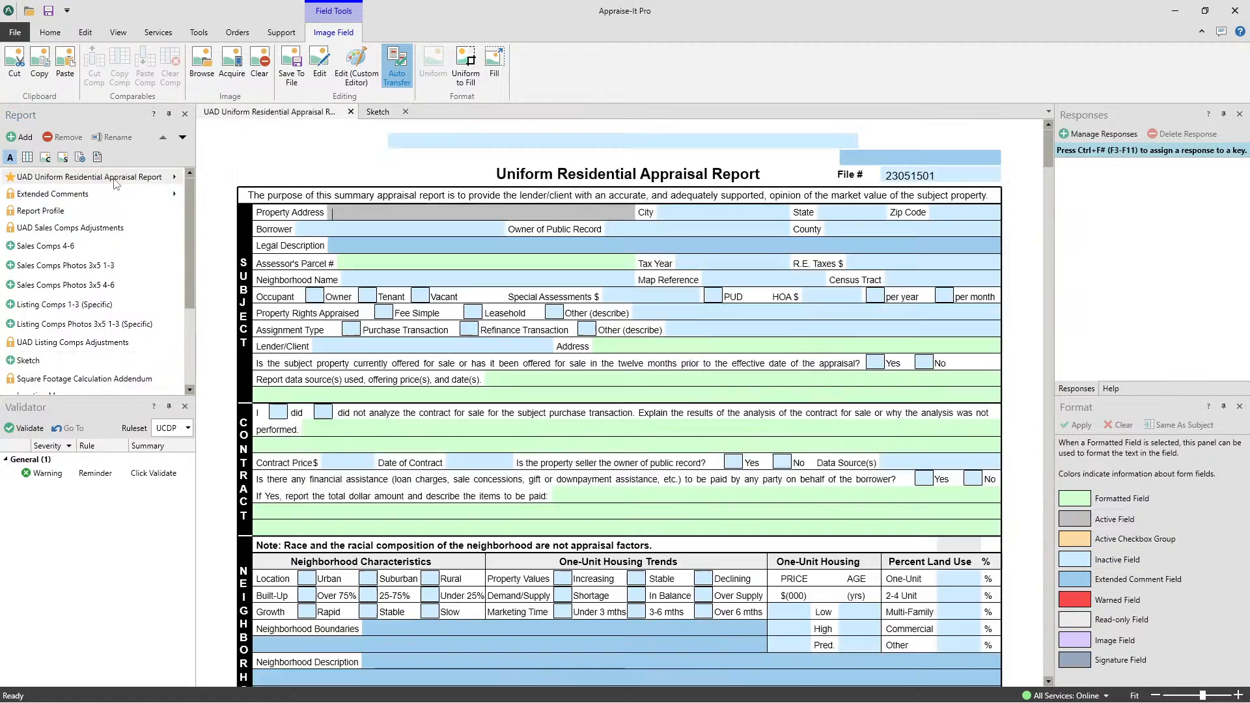
{"action": "scroll", "coordinate": [586, 319], "scroll_direction": "down", "scroll_amount": 3}
{"action": "scroll", "coordinate": [586, 315], "scroll_direction": "down", "scroll_amount": 6}
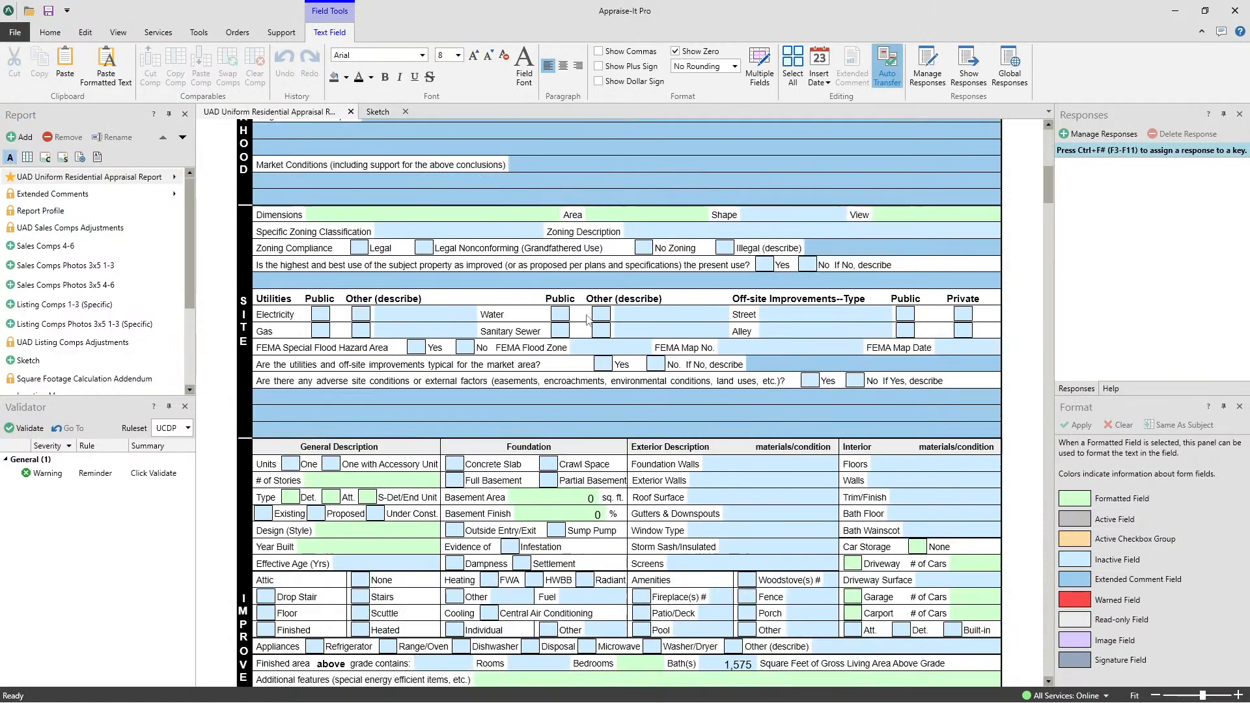
{"action": "scroll", "coordinate": [588, 319], "scroll_direction": "down", "scroll_amount": 10}
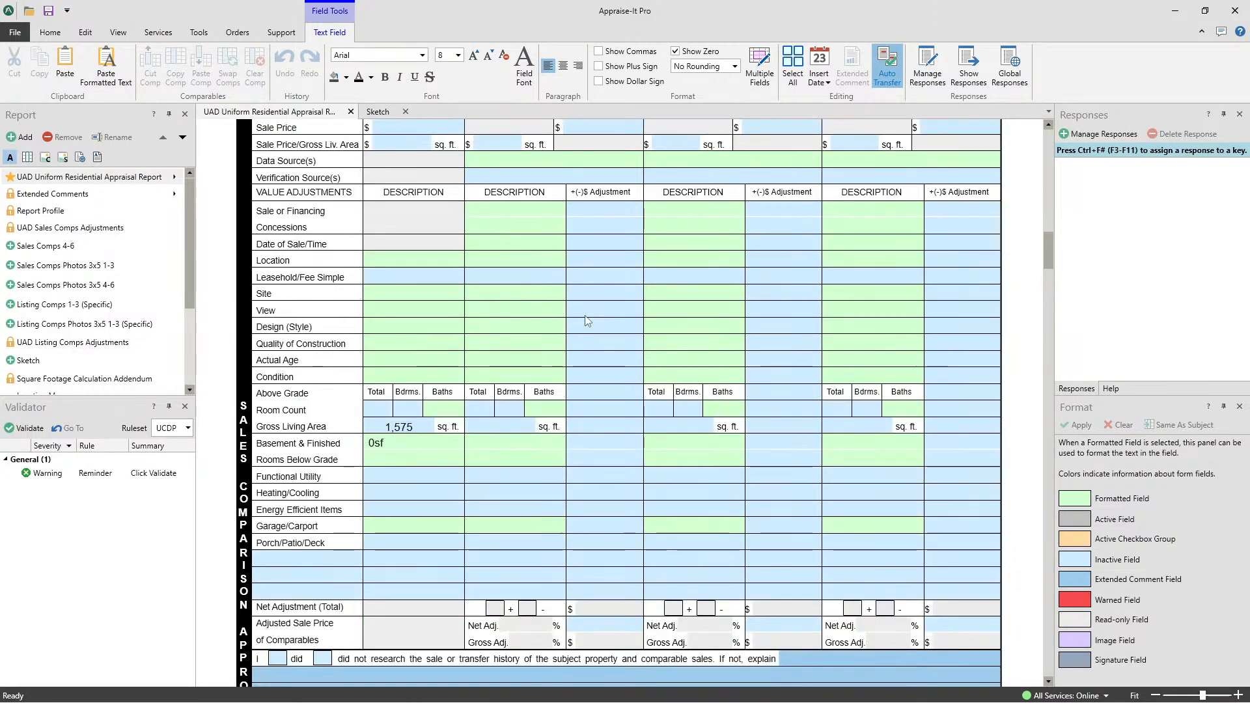
{"action": "left_click", "coordinate": [412, 433]}
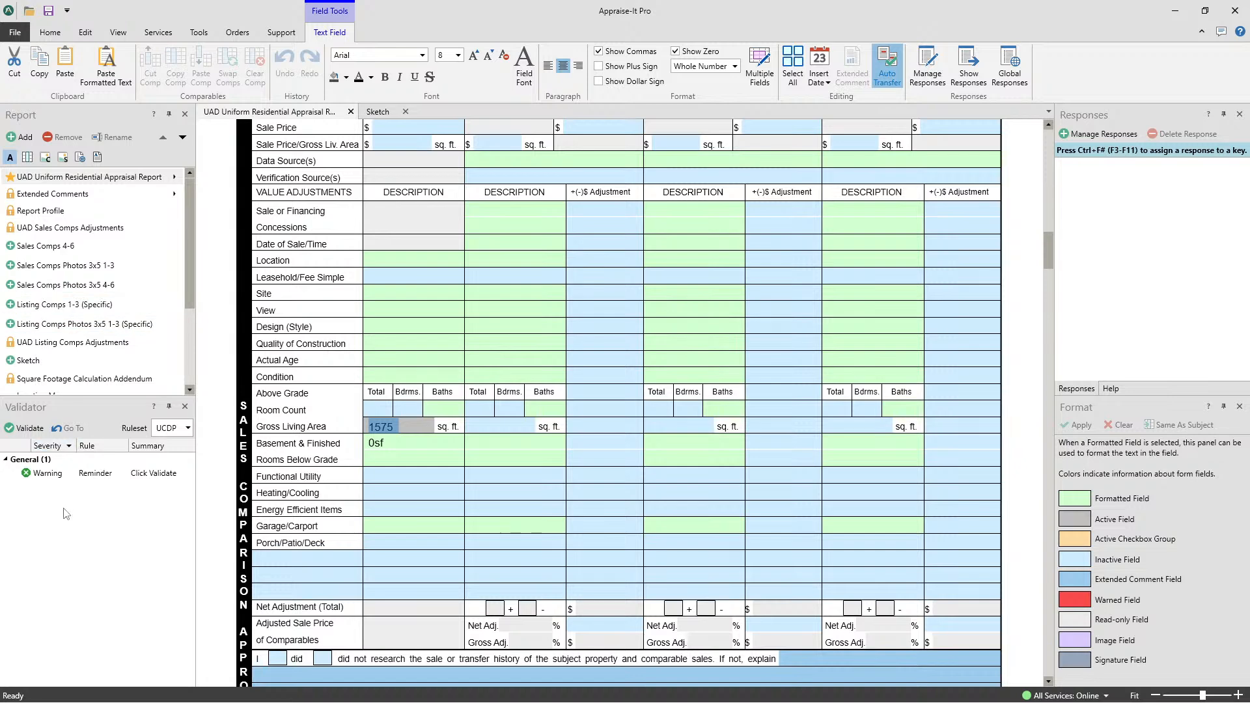
Open the Square Footage Calculation Addendum and examine its living and building areas, level breakdown and area measurements
{"action": "left_click", "coordinate": [106, 380]}
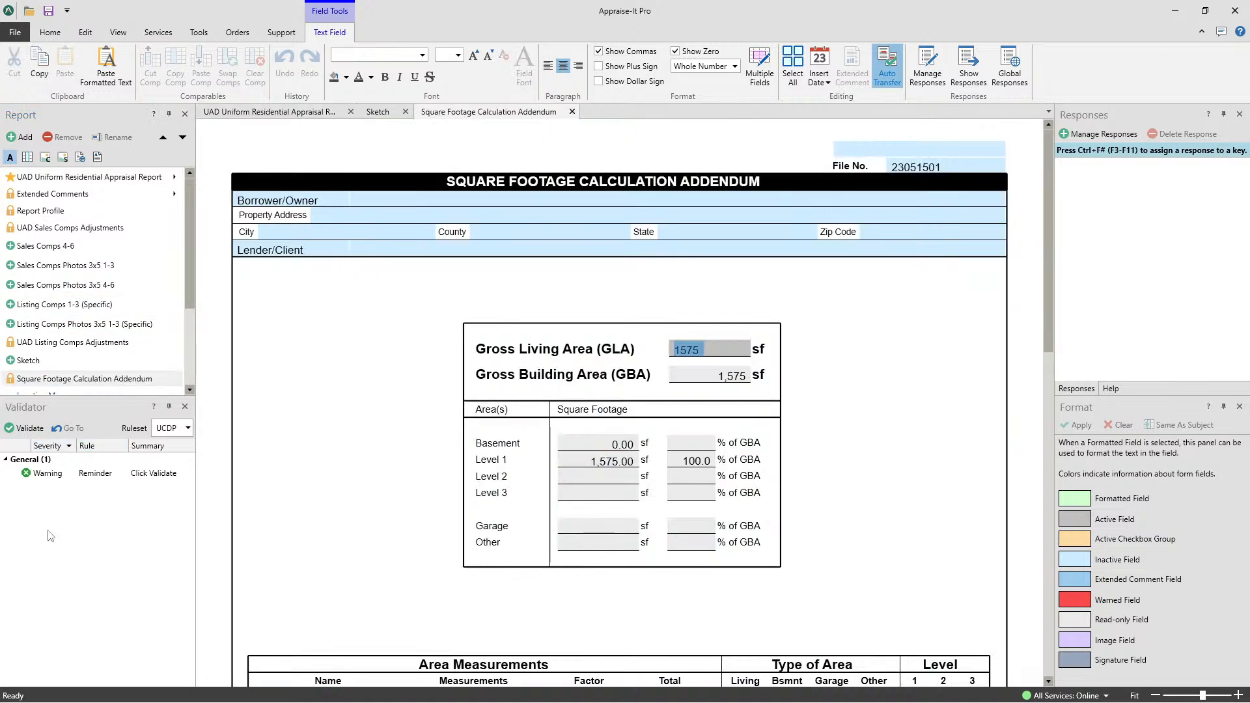
{"action": "scroll", "coordinate": [716, 442], "scroll_direction": "down", "scroll_amount": 3}
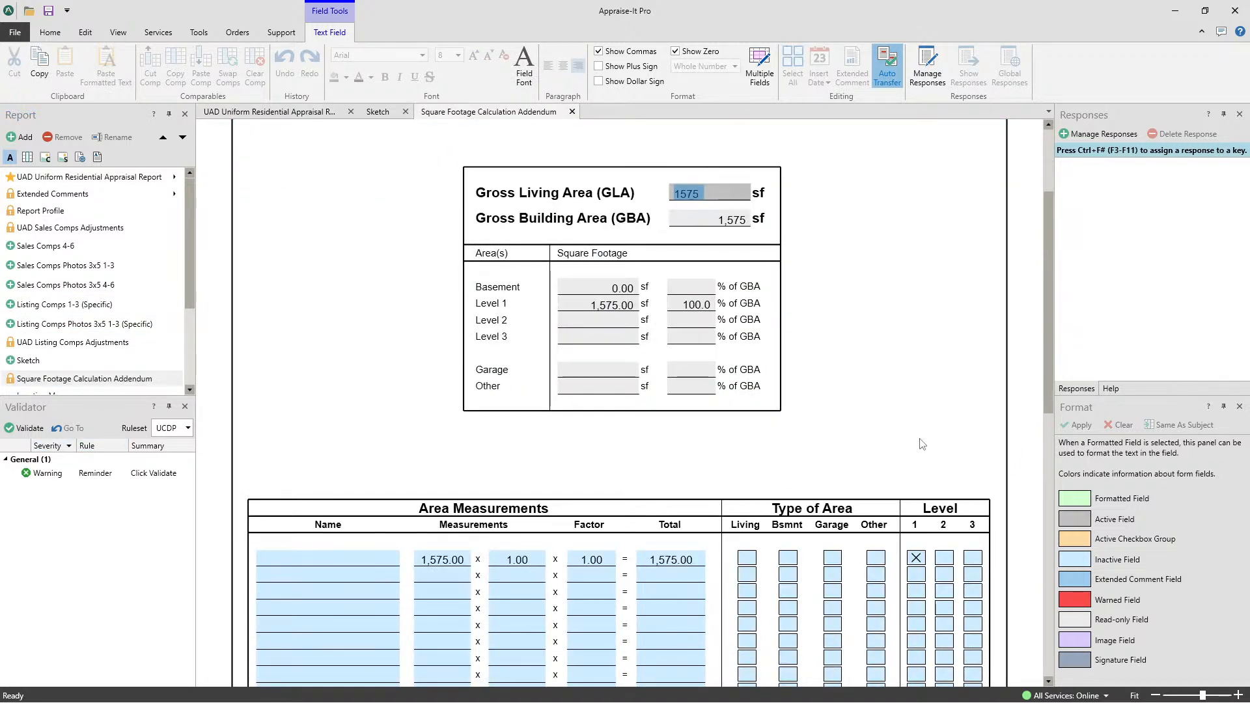
{"action": "scroll", "coordinate": [923, 444], "scroll_direction": "up", "scroll_amount": 3}
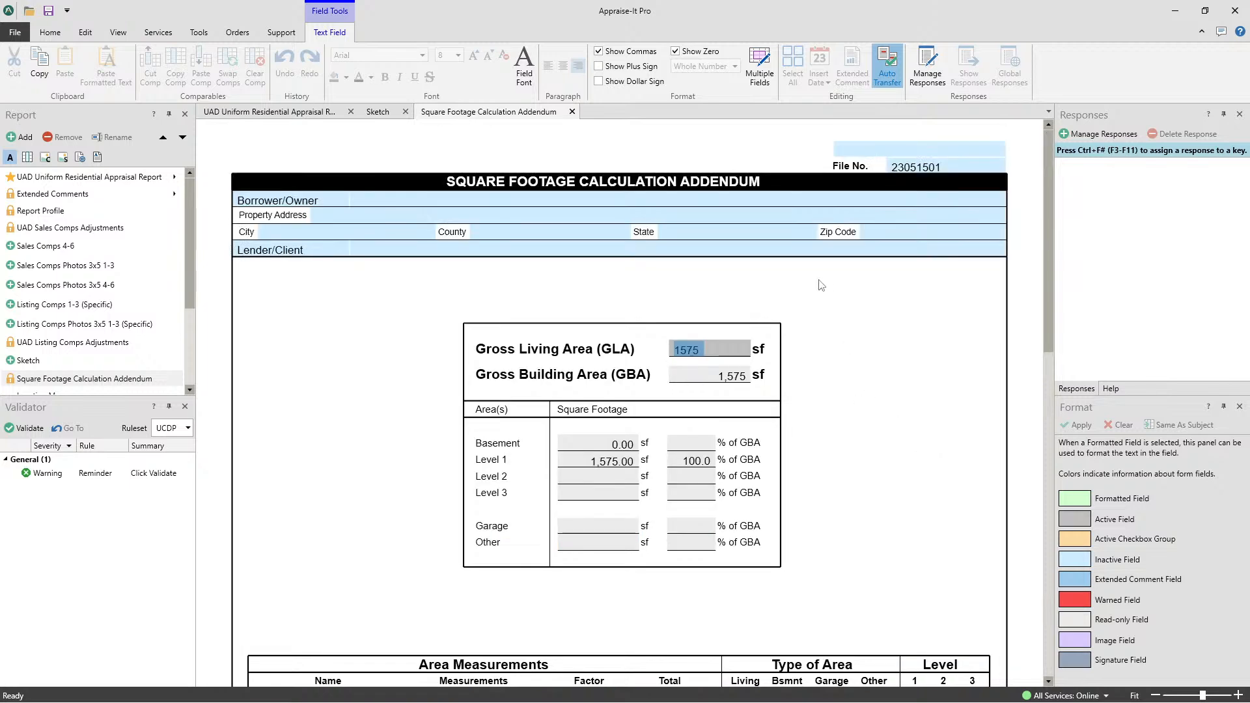
{"action": "left_click", "coordinate": [51, 31]}
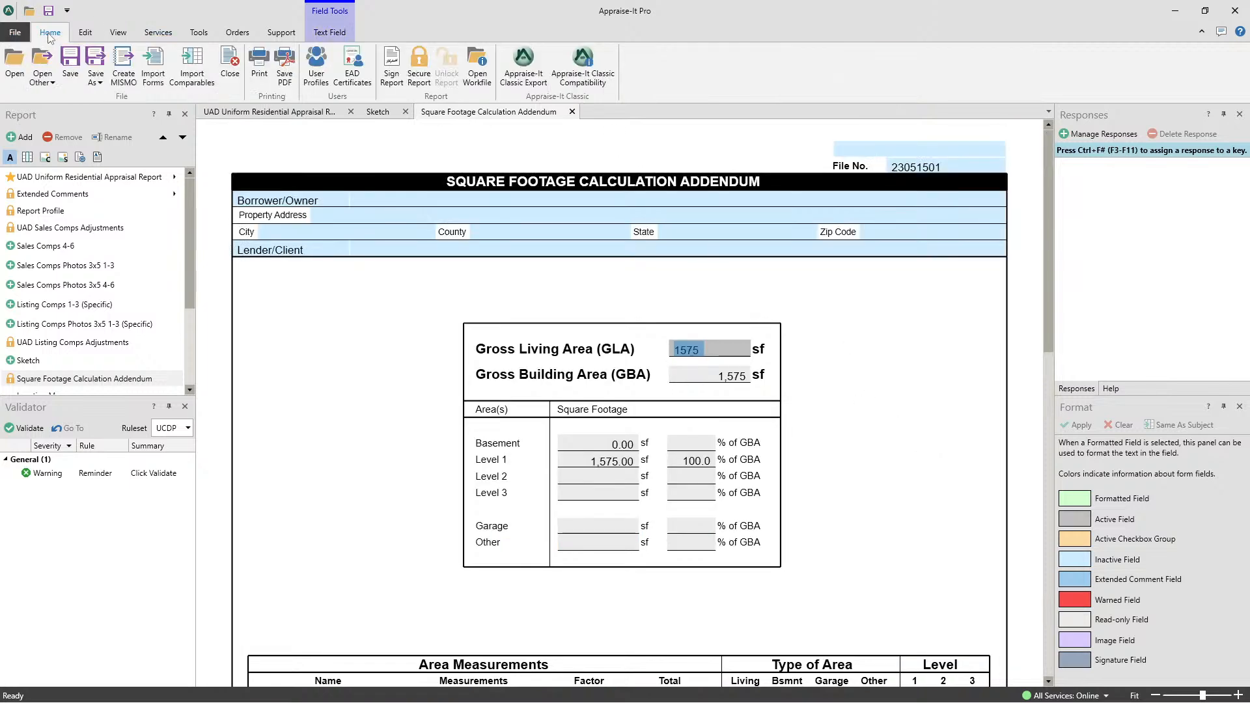
{"action": "left_click", "coordinate": [96, 79]}
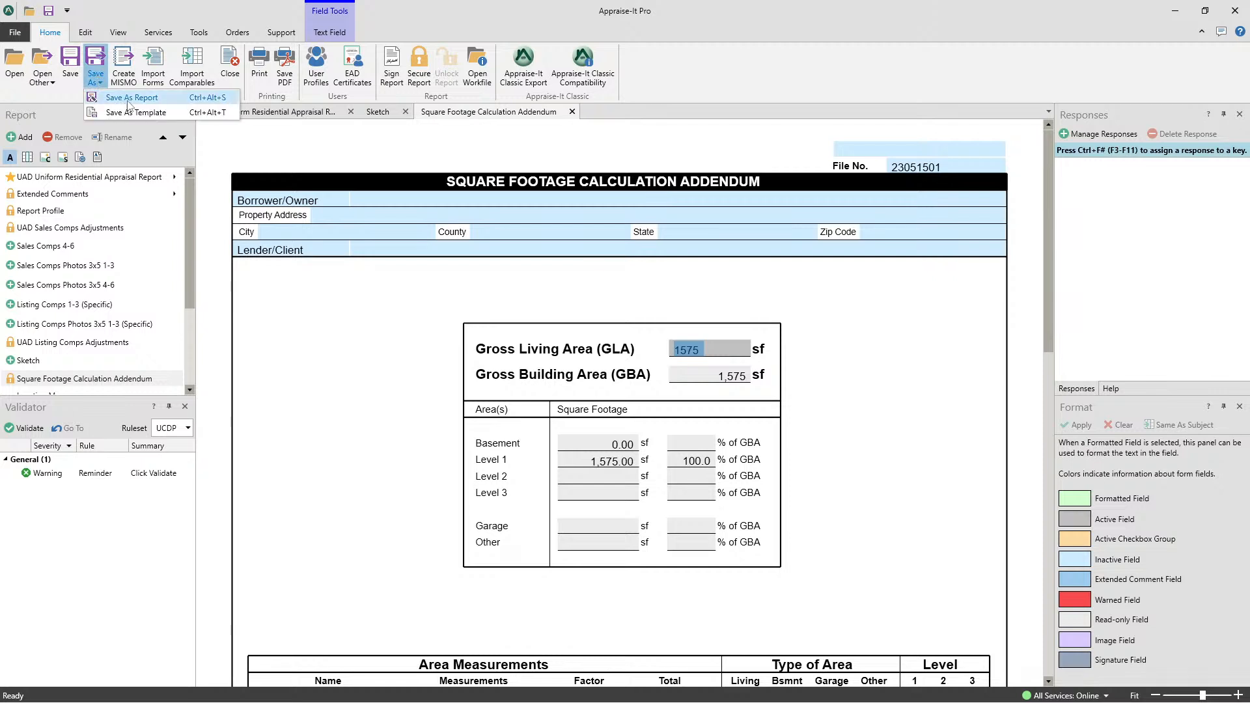
{"action": "left_click", "coordinate": [276, 3]}
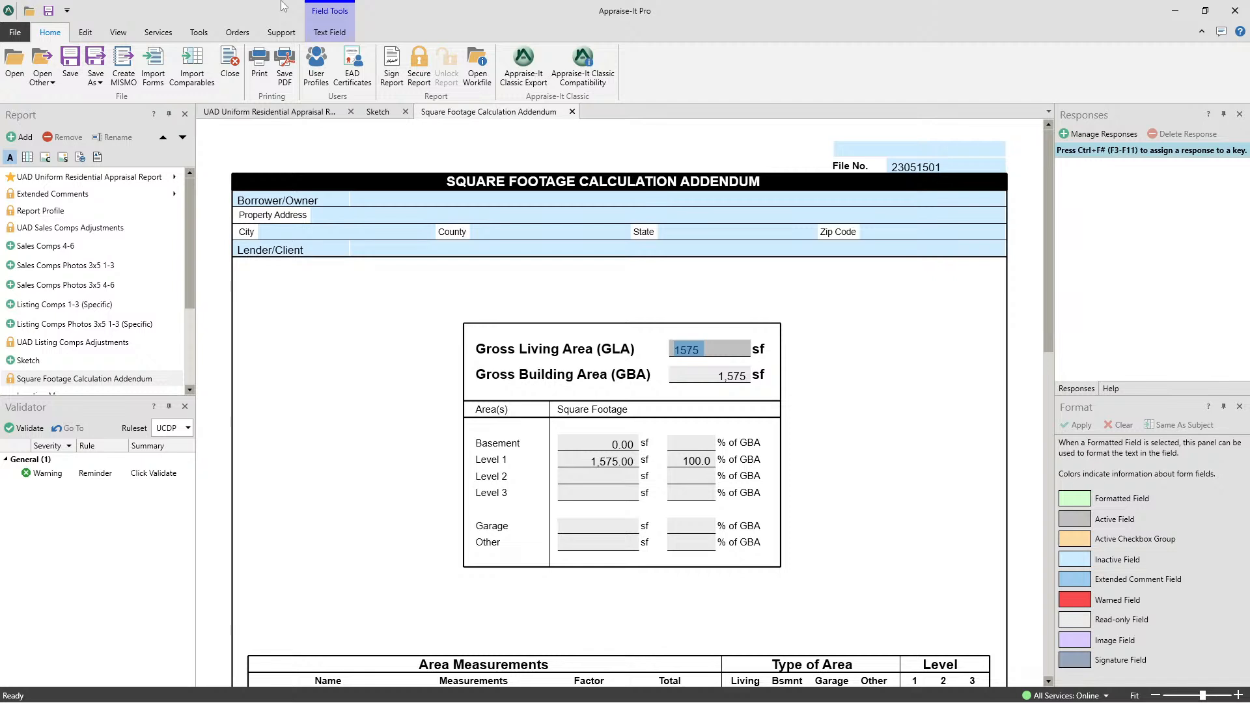
{"action": "left_click", "coordinate": [246, 36]}
{"action": "left_click", "coordinate": [204, 36]}
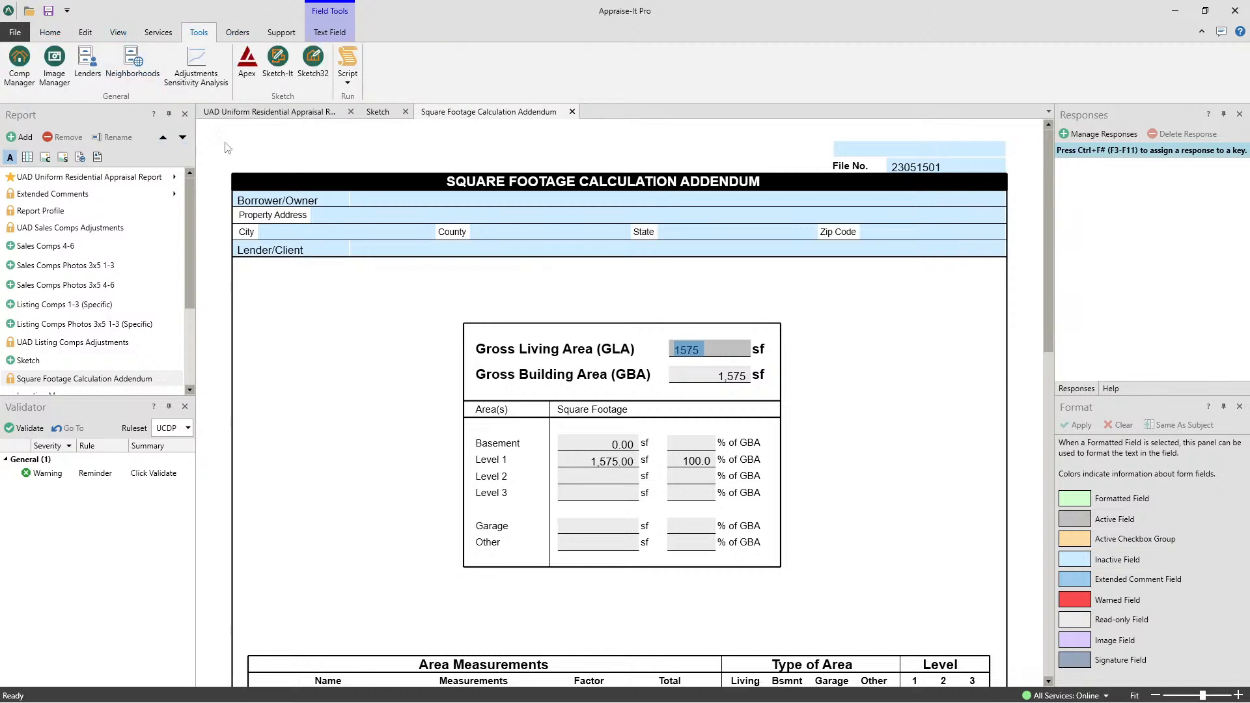
{"action": "left_click", "coordinate": [282, 74]}
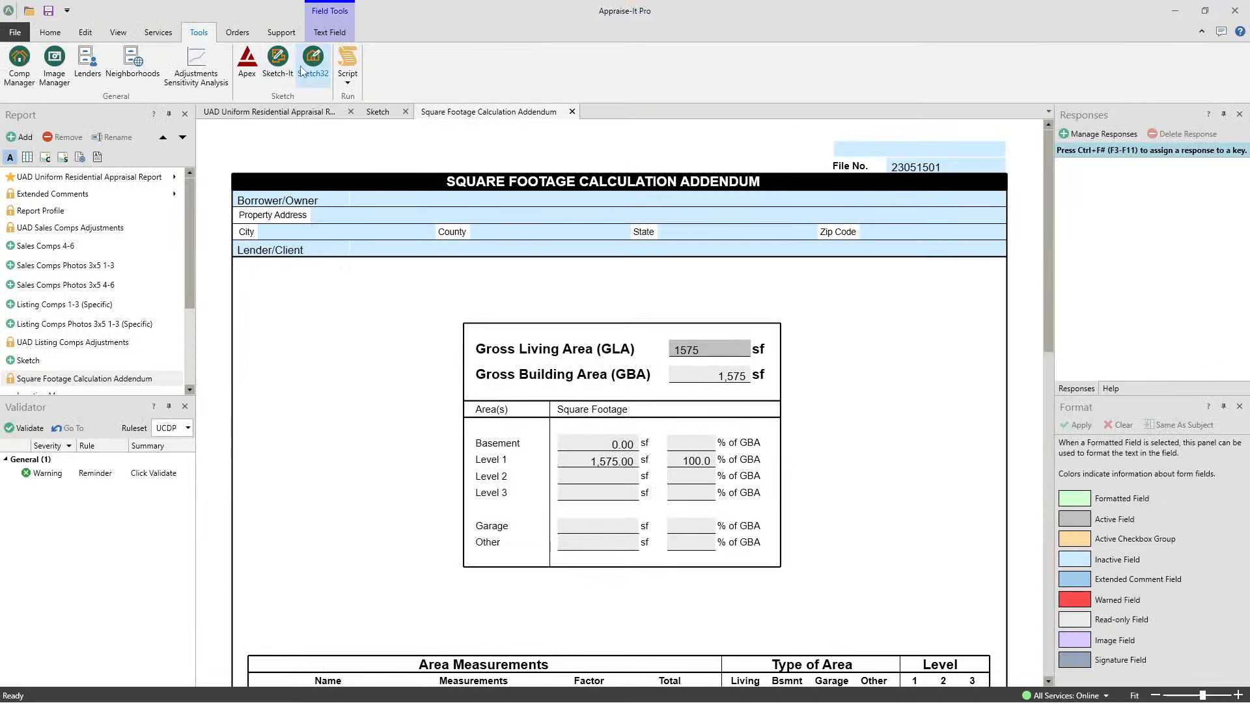
{"action": "left_click", "coordinate": [283, 71]}
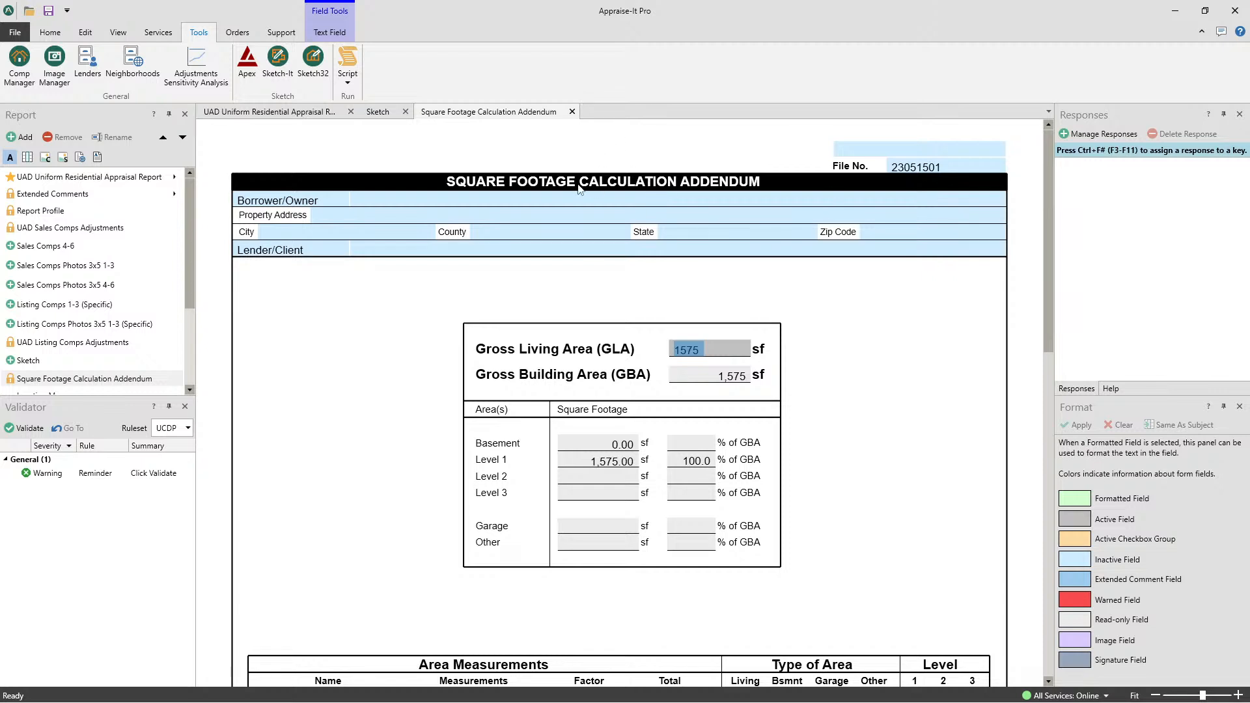
Close the Square Footage Calculation Addendum form
{"action": "left_click", "coordinate": [572, 112]}
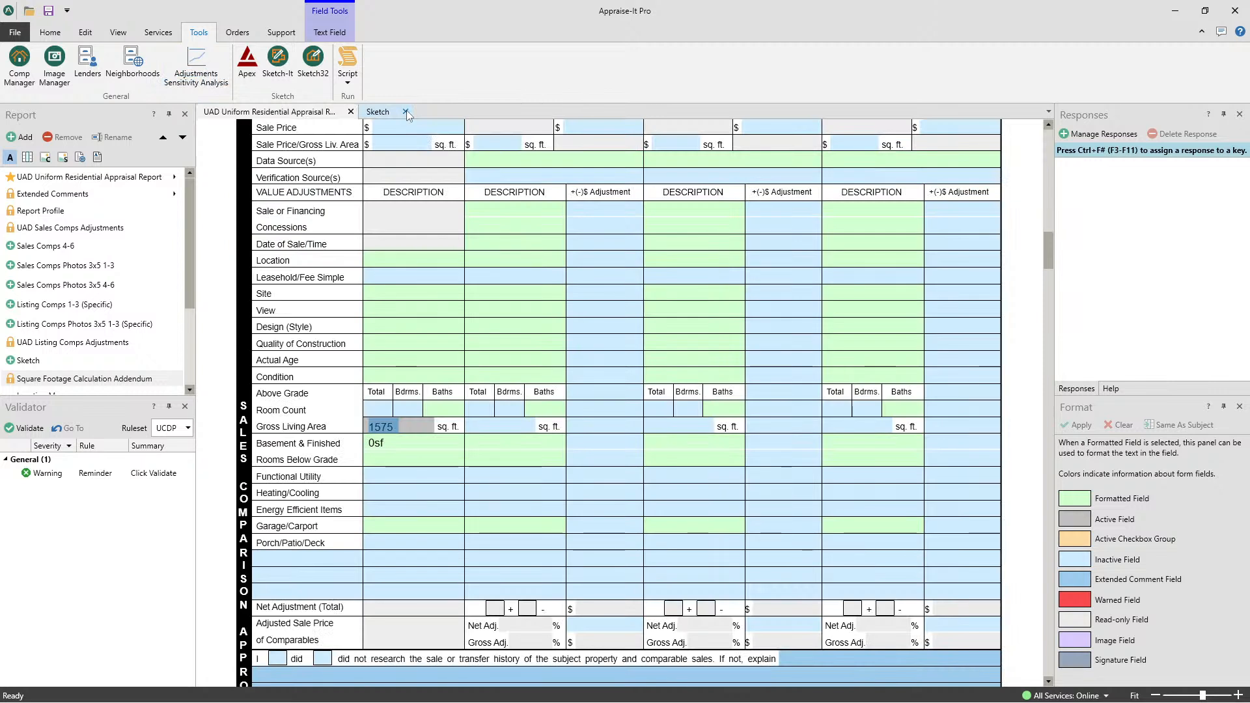